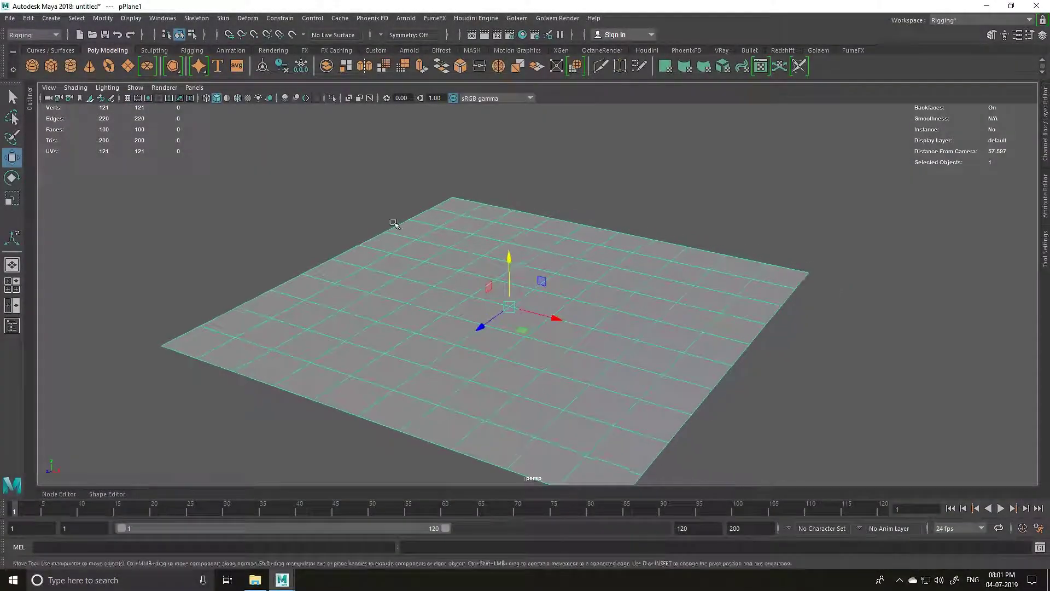
Step: Set the ground plane's width and height subdivisions to 1 and scale the plane up uniformly
alt+drag(494, 258, 512, 251)
alt+middle_drag(511, 251, 488, 244)
click(1045, 211)
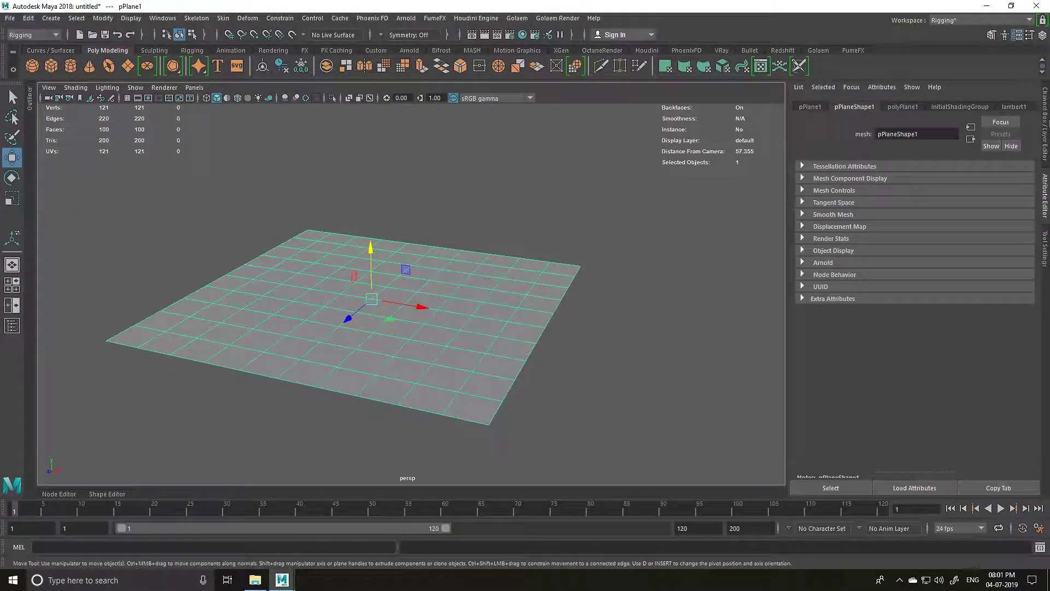
click(1044, 124)
click(943, 231)
drag(961, 258, 960, 267)
middle_drag(492, 260, 264, 260)
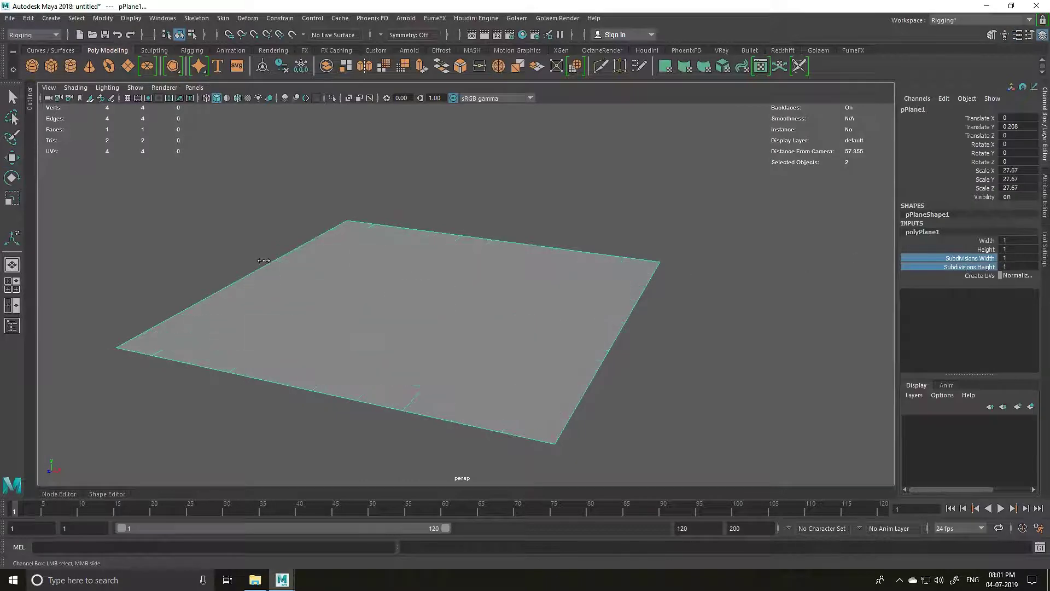
click(1045, 123)
key(r)
drag(505, 303, 553, 307)
Step: Create a polygon cube on the plane and scale it into a tall, narrow block
click(51, 65)
alt+middle_drag(436, 294, 441, 305)
drag(511, 268, 514, 240)
drag(513, 316, 469, 300)
alt+middle_drag(468, 301, 433, 342)
Step: Adjust the tall block's height position so that it stands upright on the plane
key(e)
key(w)
drag(487, 310, 488, 232)
alt+drag(537, 300, 461, 319)
key(r)
key(w)
drag(477, 276, 478, 296)
Step: Create a MASH network from the tall block
click(473, 51)
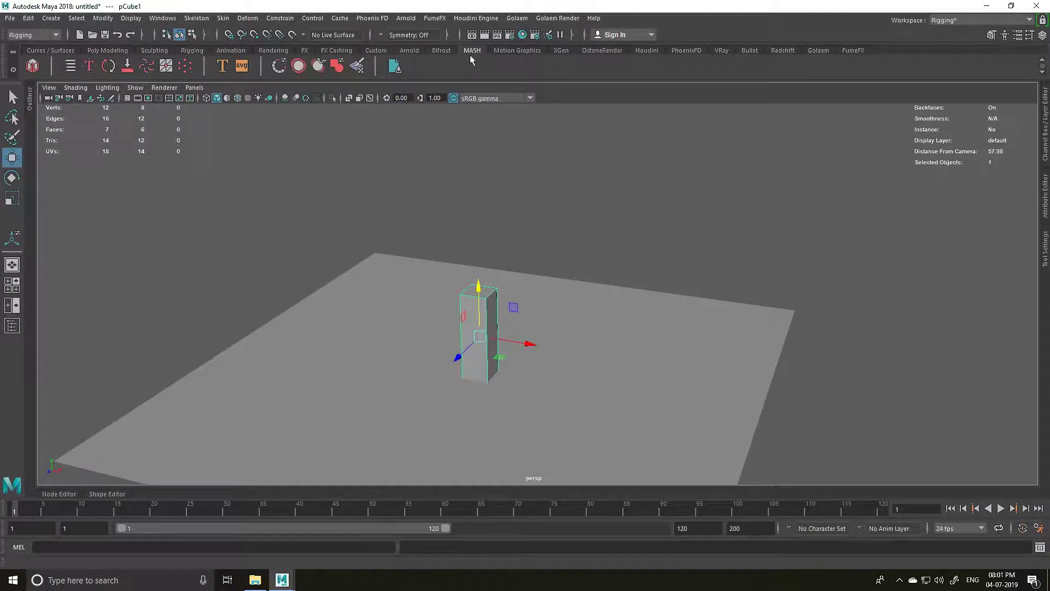
click(32, 66)
alt+middle_drag(586, 359, 548, 313)
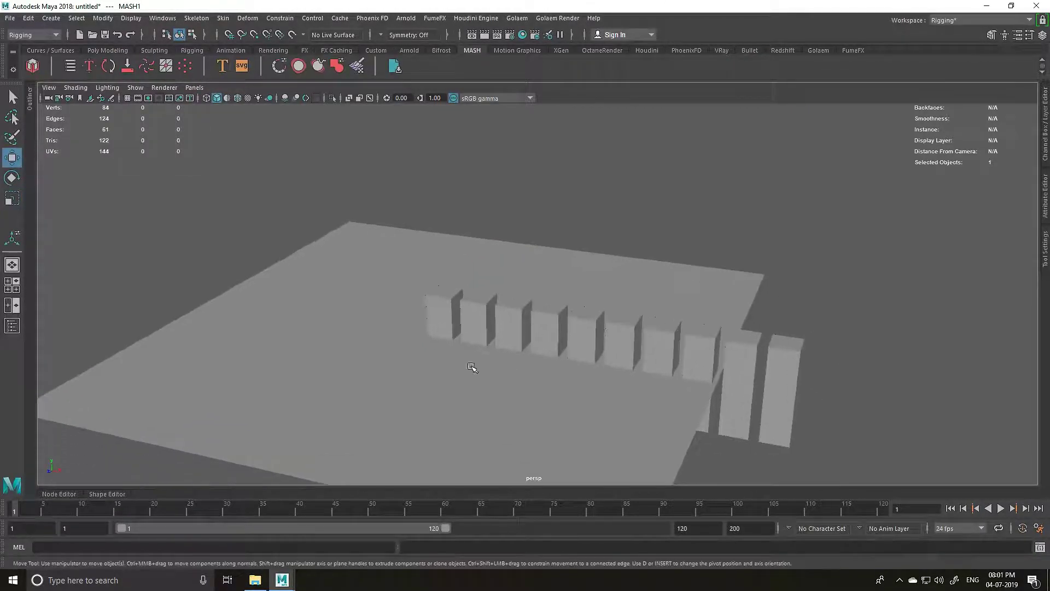
alt+drag(481, 365, 494, 365)
Step: Set the MASH1 distribution type to Mesh and connect the ground plane as its input mesh
click(28, 111)
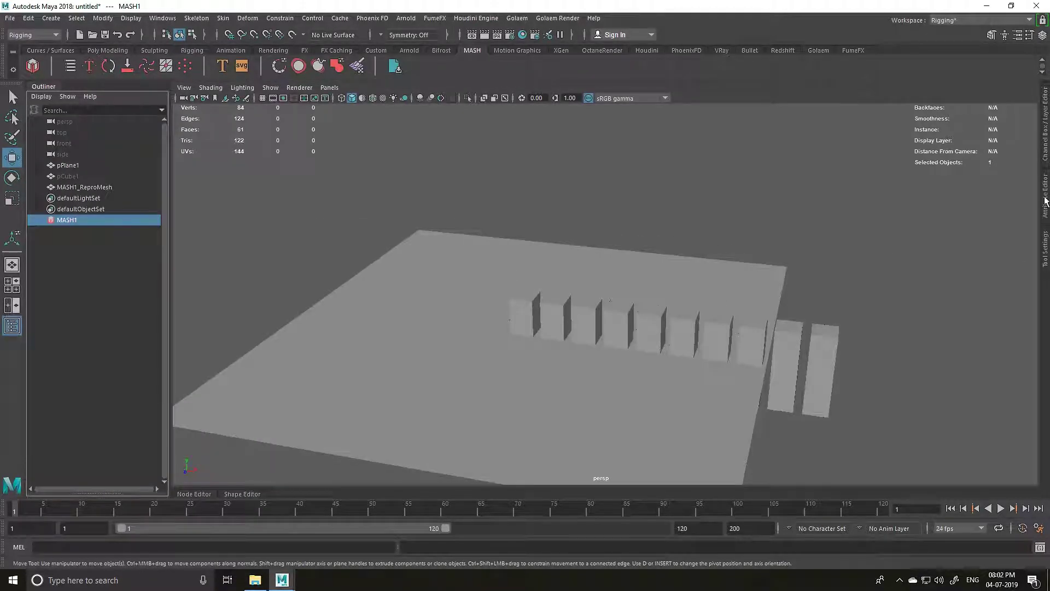
click(1045, 201)
click(352, 376)
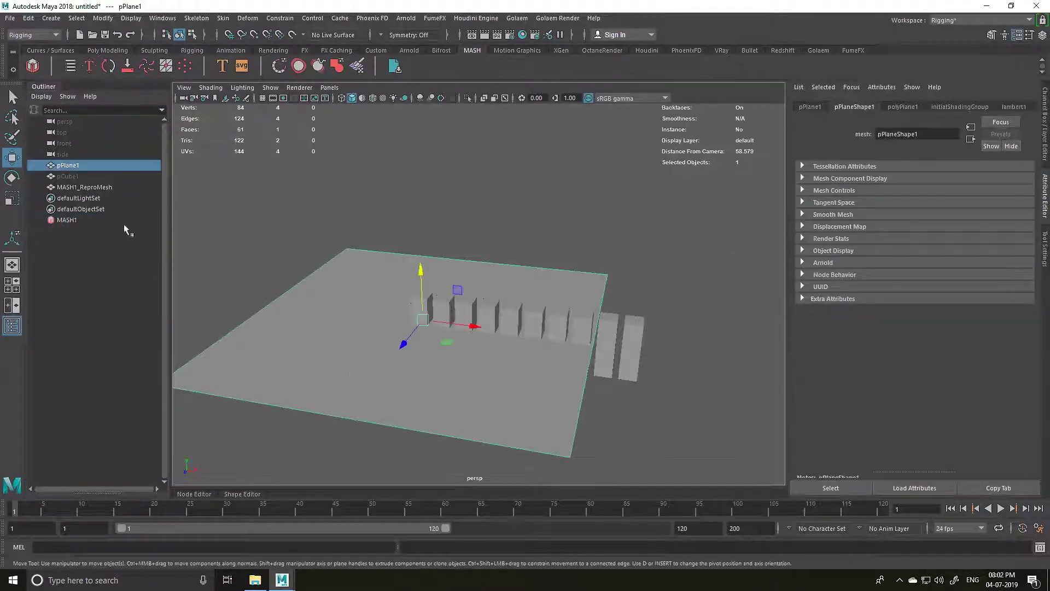
shift+click(66, 219)
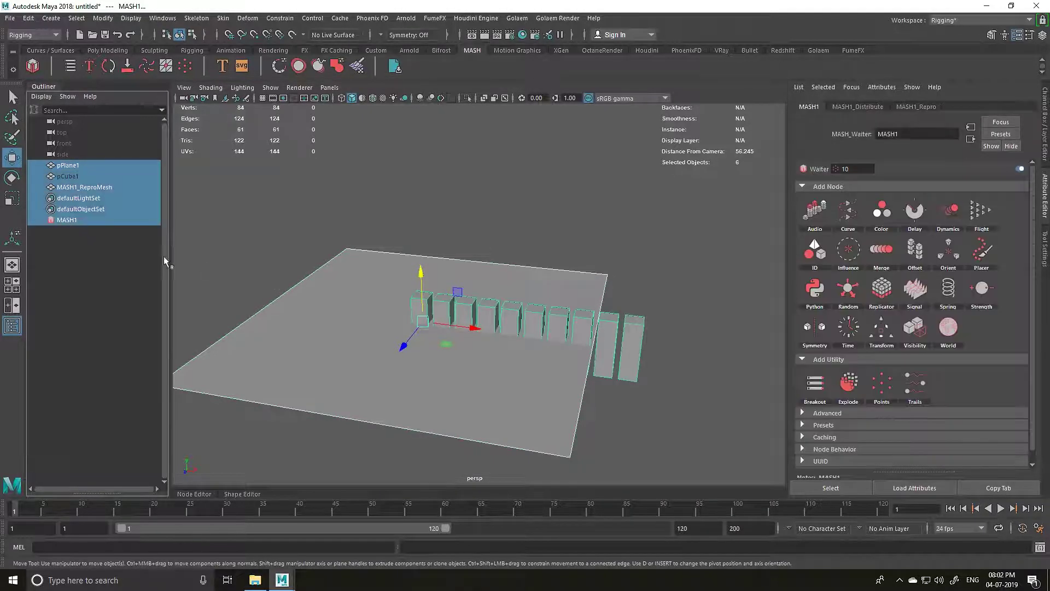
click(205, 269)
click(294, 307)
ctrl+click(67, 219)
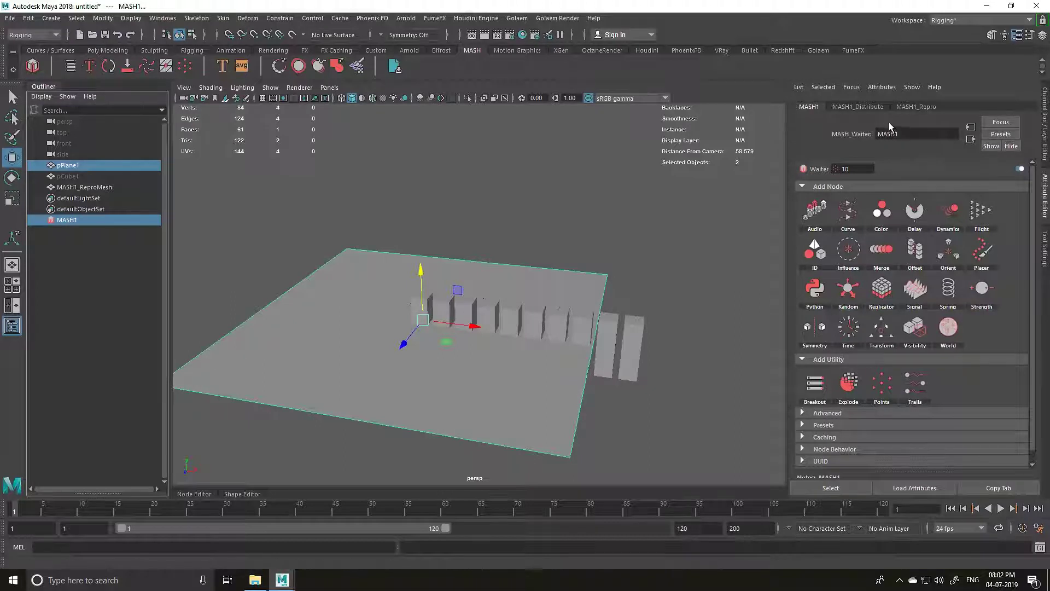
click(873, 108)
click(907, 200)
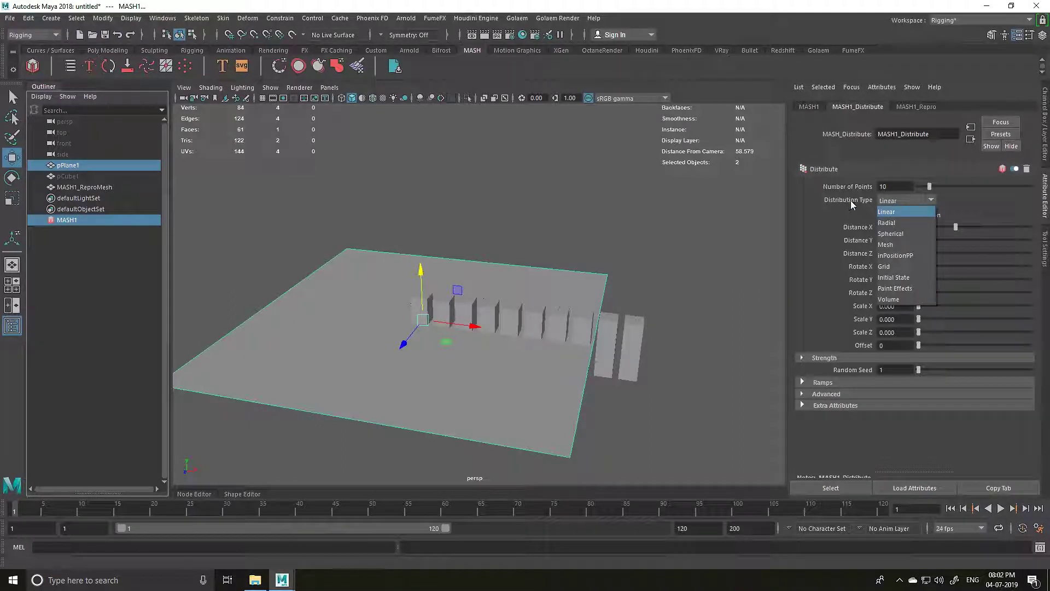
click(903, 246)
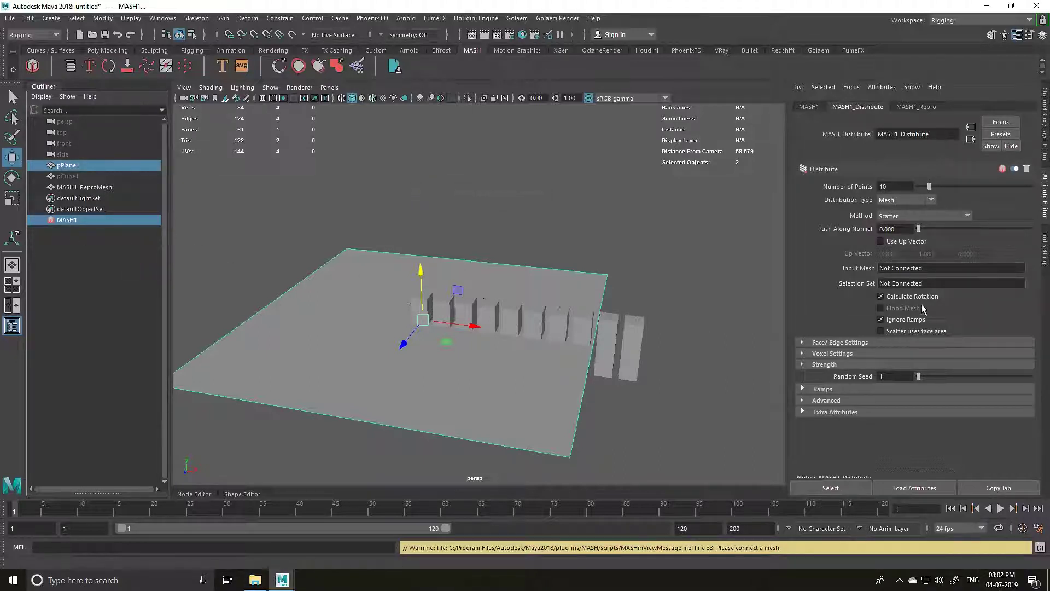
middle_drag(896, 271, 919, 280)
mouse_move(630, 329)
alt+mouse_down()
mouse_move(602, 279)
mouse_move(618, 335)
alt+mouse_up()
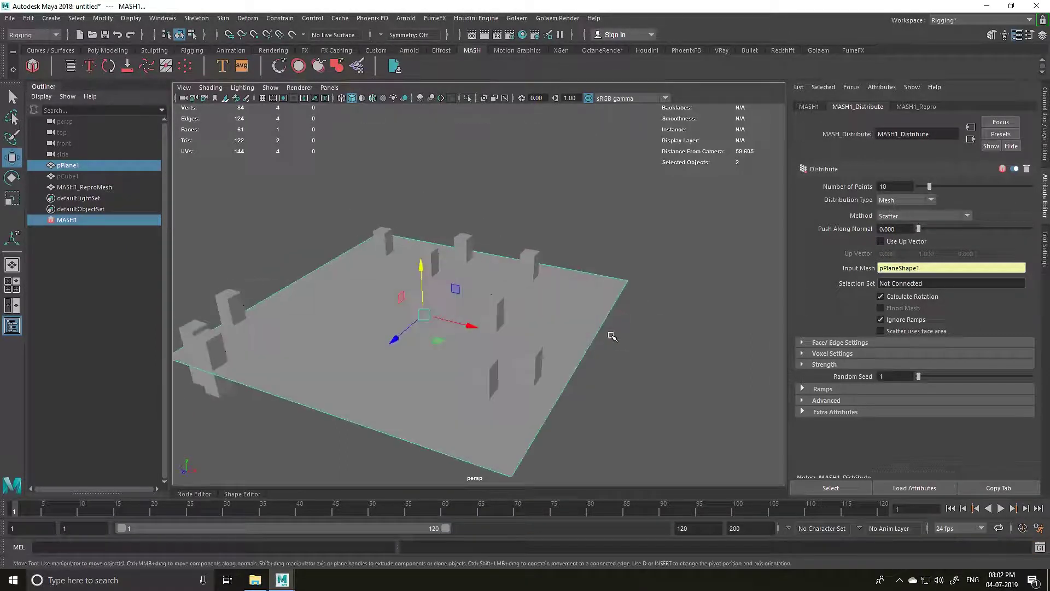
Step: Set the MASH distribution's number of points to 20, and raise it further to 48
double_click(894, 186)
text(20)
key(Return)
click(678, 307)
click(424, 329)
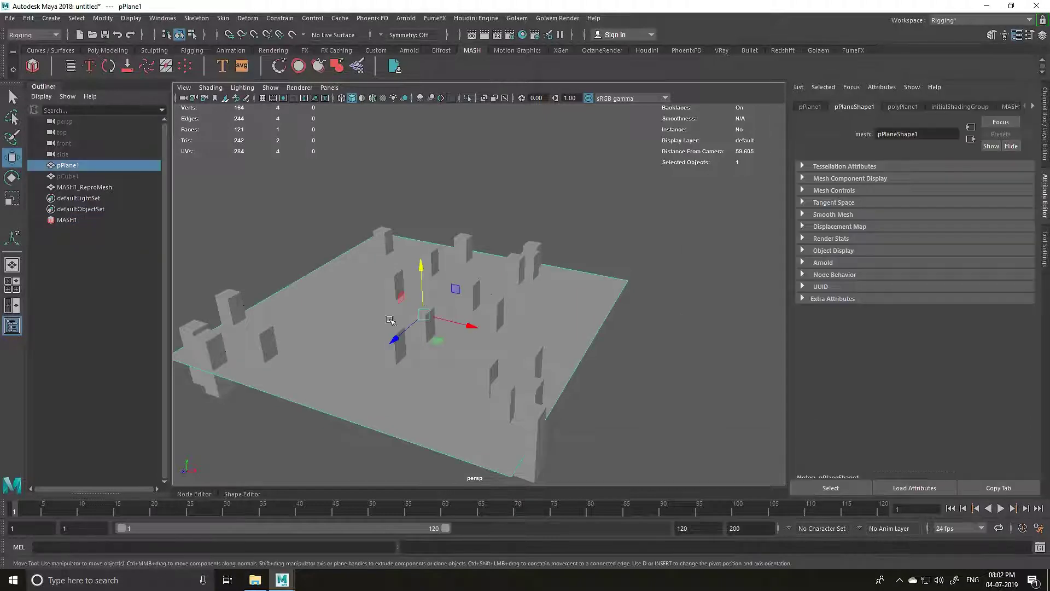
click(52, 219)
drag(951, 187, 971, 198)
Step: Try the Edge method for the mesh distribution and return the method to Scatter
click(943, 215)
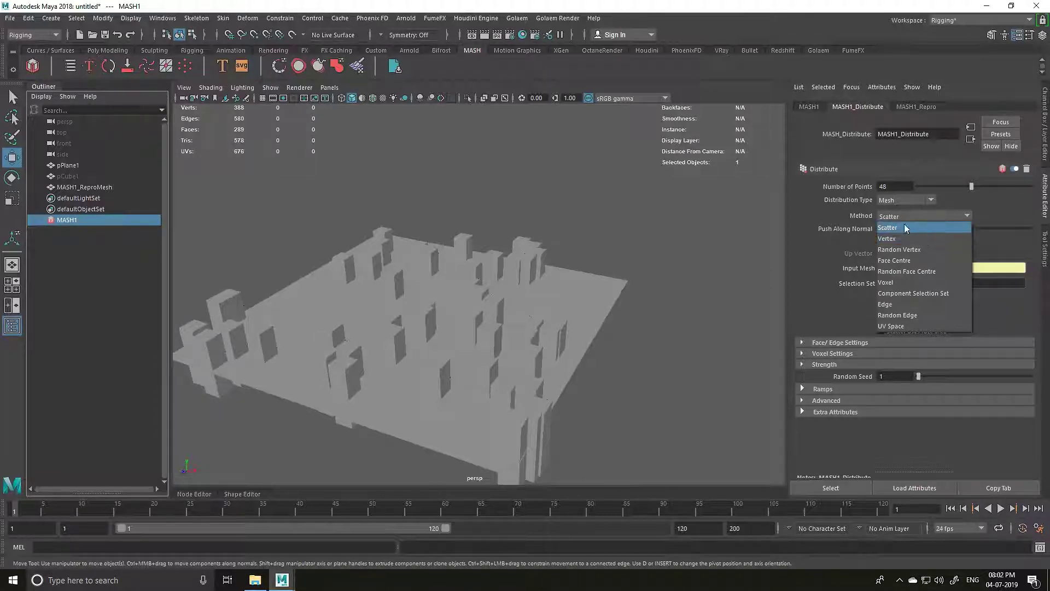
click(908, 304)
click(916, 214)
click(912, 228)
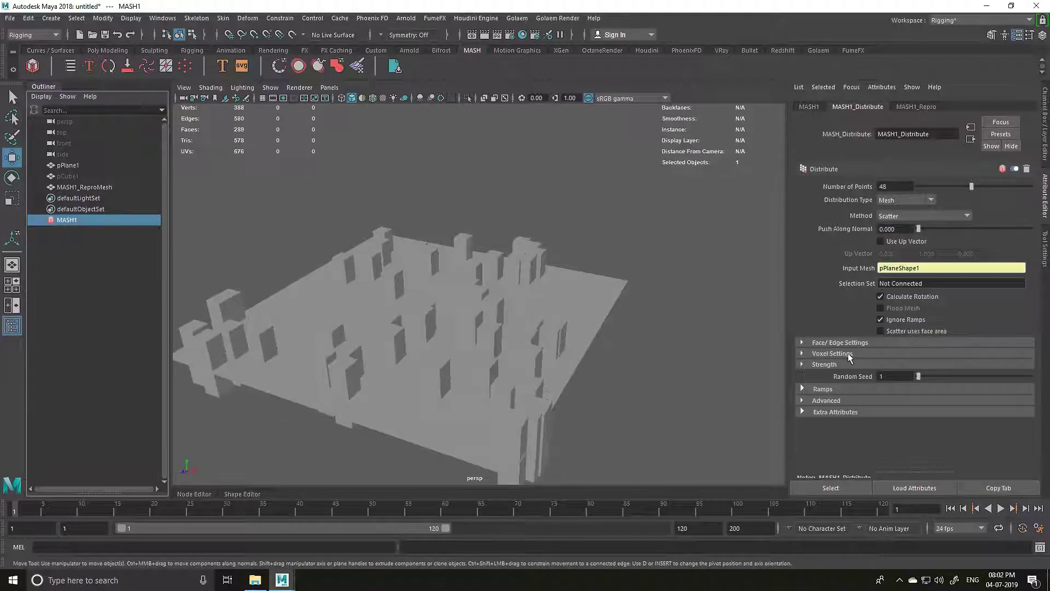
Step: Add a Random node to MASH1 with position offsets of about 1.7 in X, 0.64 in Y and 2.45 in Z
click(919, 107)
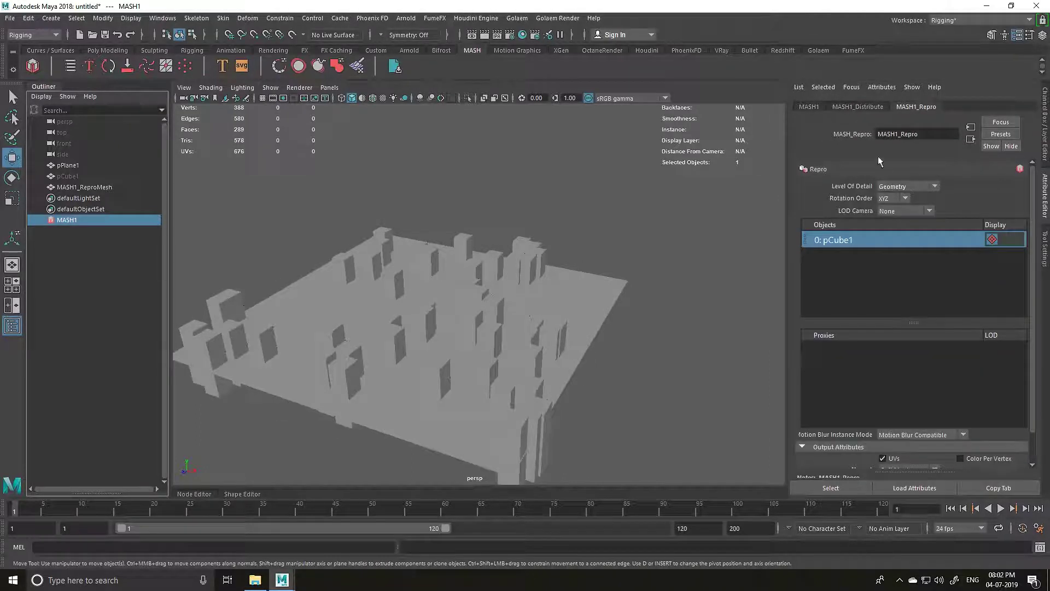
click(850, 107)
click(812, 107)
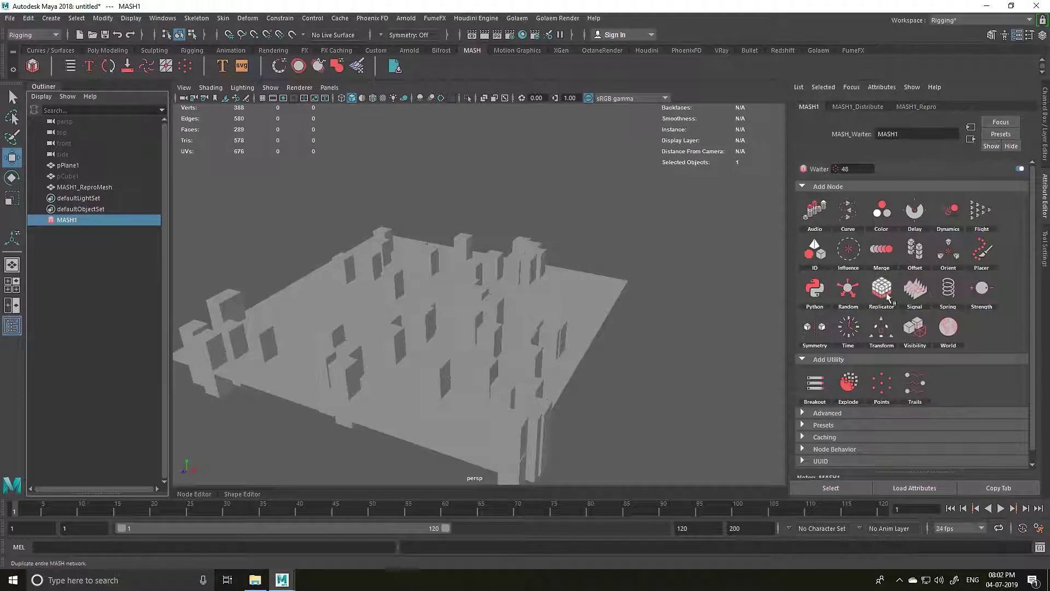
click(848, 288)
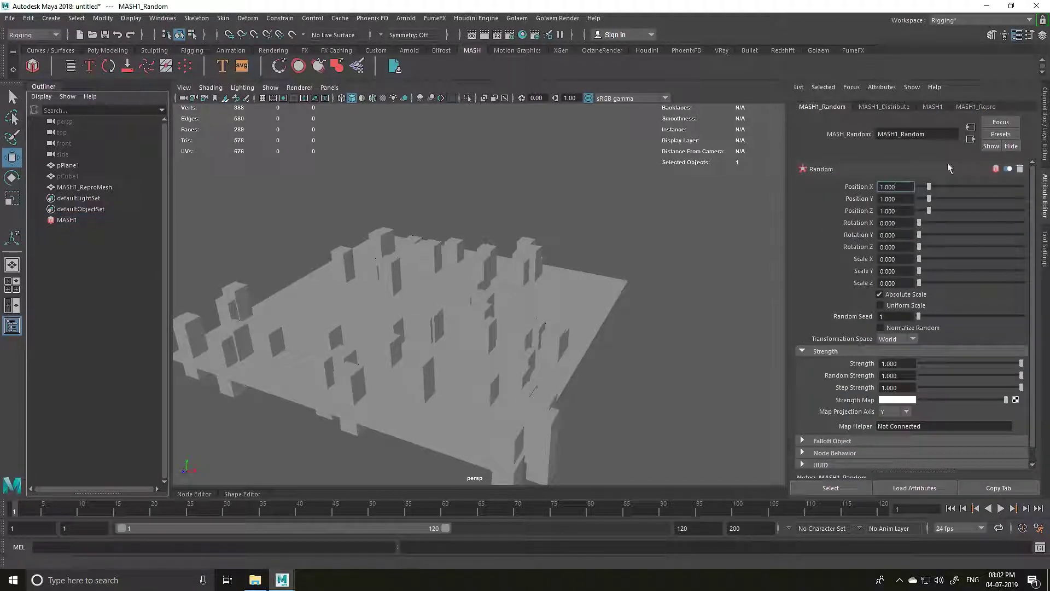
drag(929, 187, 944, 211)
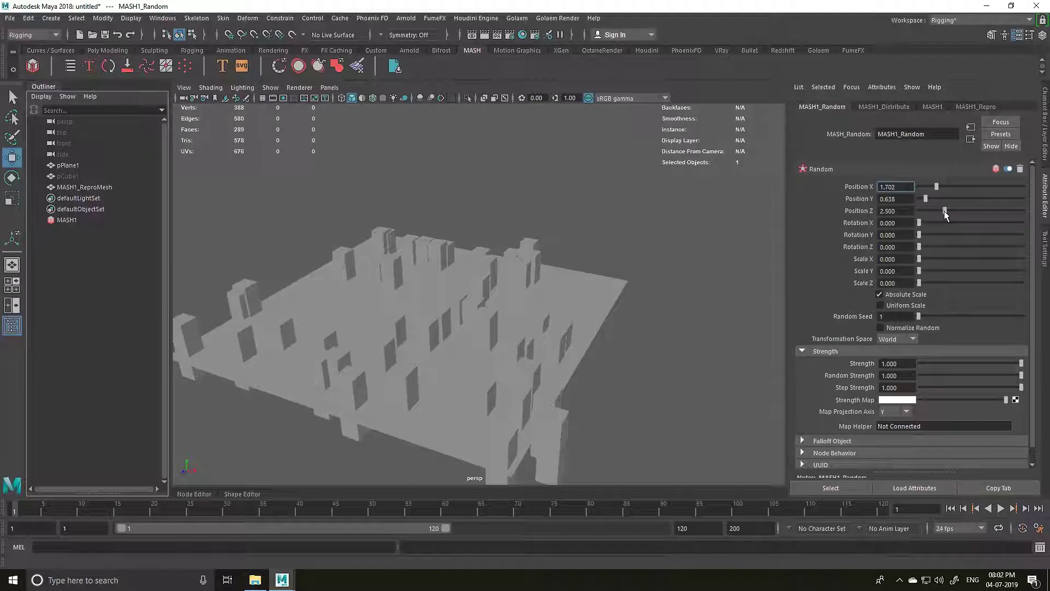
Step: Set the Random node's scale variation to about 0.43 in X, 1.28 in Y and 0.48 in Z
mouse_move(919, 271)
mouse_down()
mouse_move(933, 270)
mouse_move(923, 260)
mouse_up()
drag(919, 283, 924, 285)
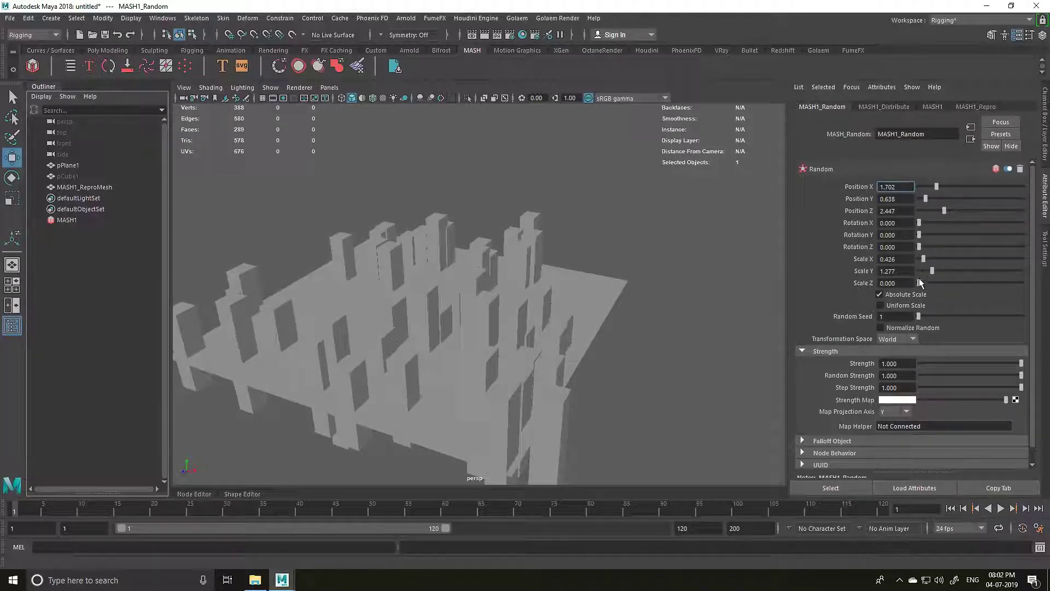
Step: Adjust the Random node's position offsets to about 0.53 in Y and 3.46 in Z
alt+drag(596, 287, 628, 284)
scroll(574, 312, up, 6)
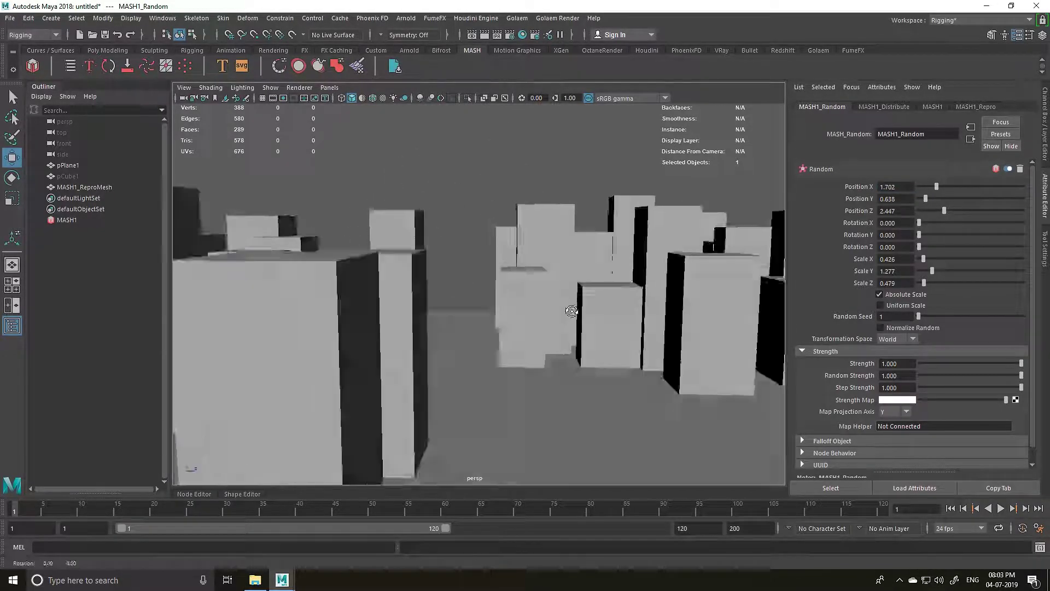
alt+middle_drag(592, 320, 536, 339)
scroll(656, 330, down, 5)
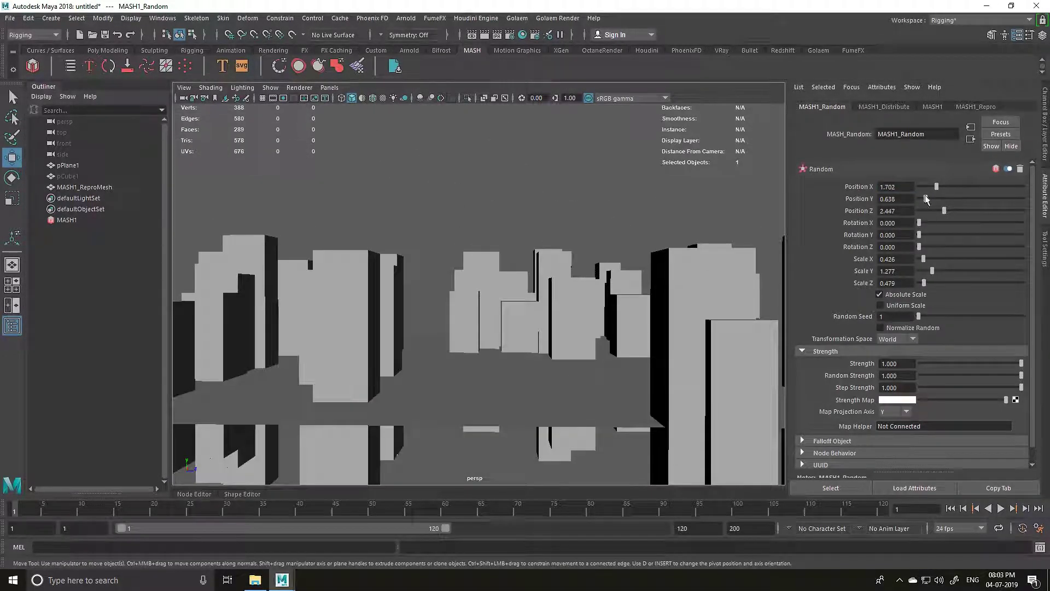
drag(925, 198, 954, 211)
alt+drag(629, 295, 481, 363)
scroll(484, 339, down, 5)
scroll(481, 364, up, 6)
scroll(410, 336, down, 5)
Step: Set the MASH distribution's number of points to 26
click(51, 219)
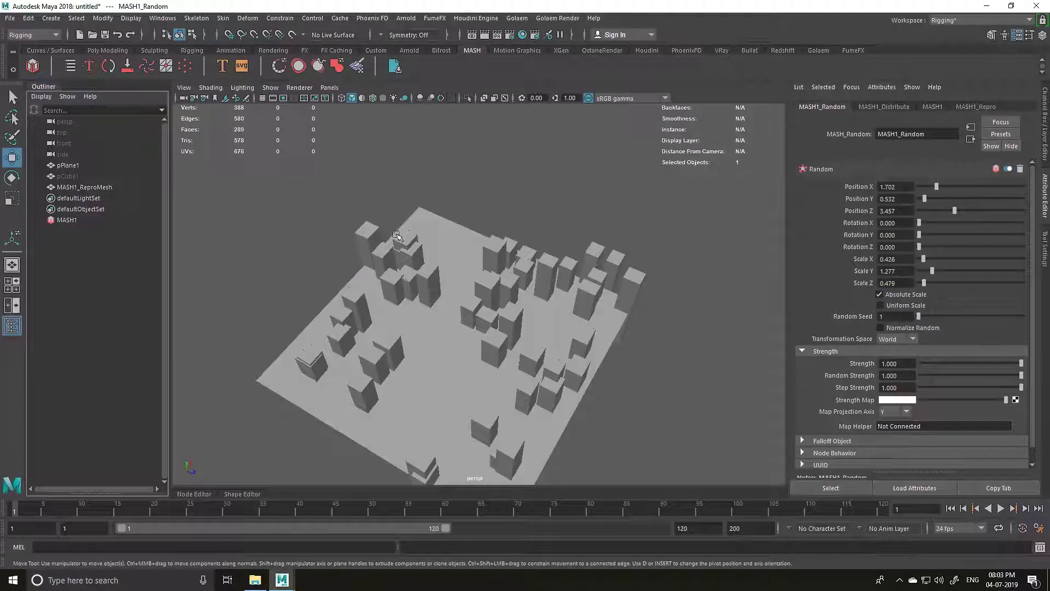
click(899, 106)
drag(951, 186, 947, 187)
alt+drag(477, 257, 469, 228)
scroll(426, 286, up, 4)
alt+drag(427, 286, 415, 230)
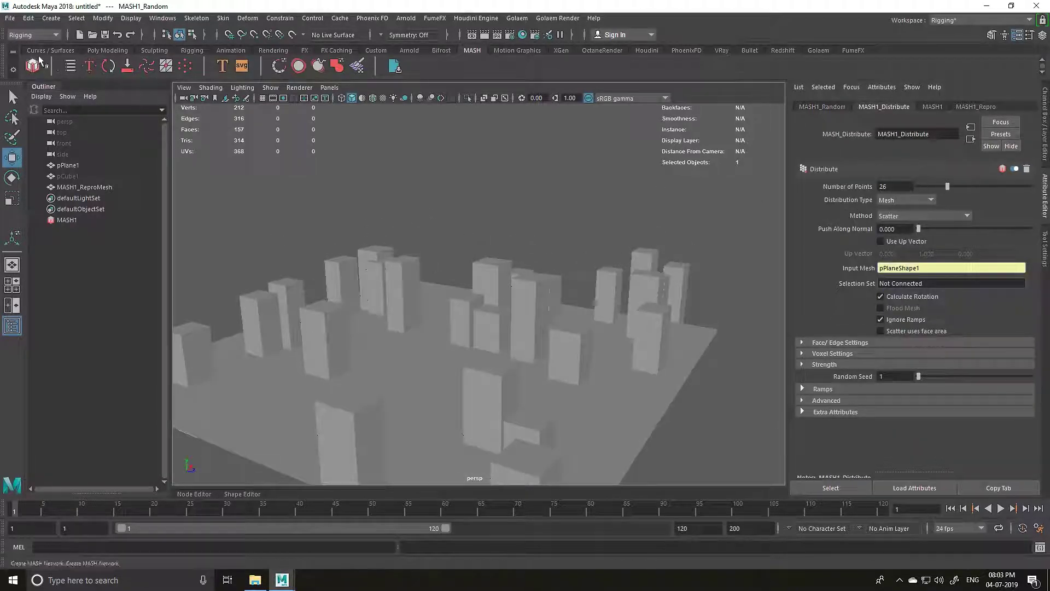
Step: Collapse the Outliner and start a render of the perspective view in the Arnold RenderView
drag(41, 86, 44, 90)
click(409, 49)
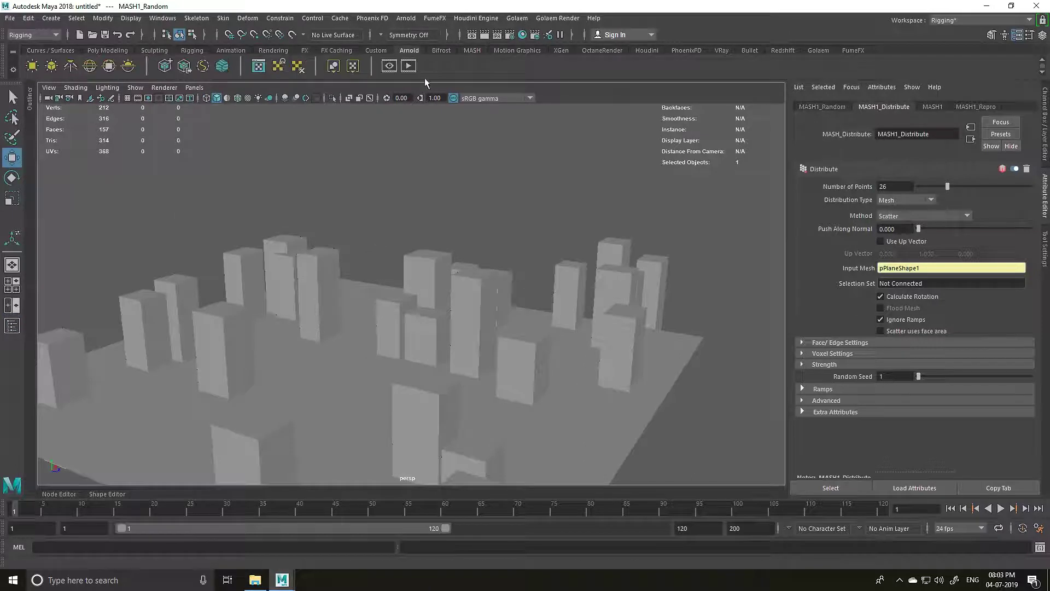
click(408, 66)
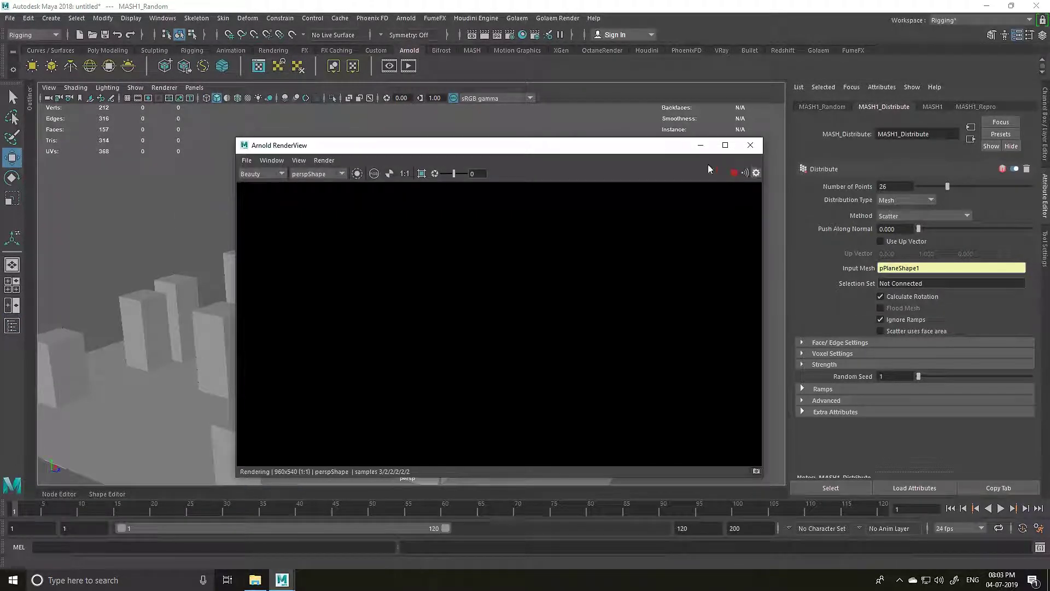
Step: Try lighting the scattered blocks with an Arnold sky dome light and delete the light again
click(131, 68)
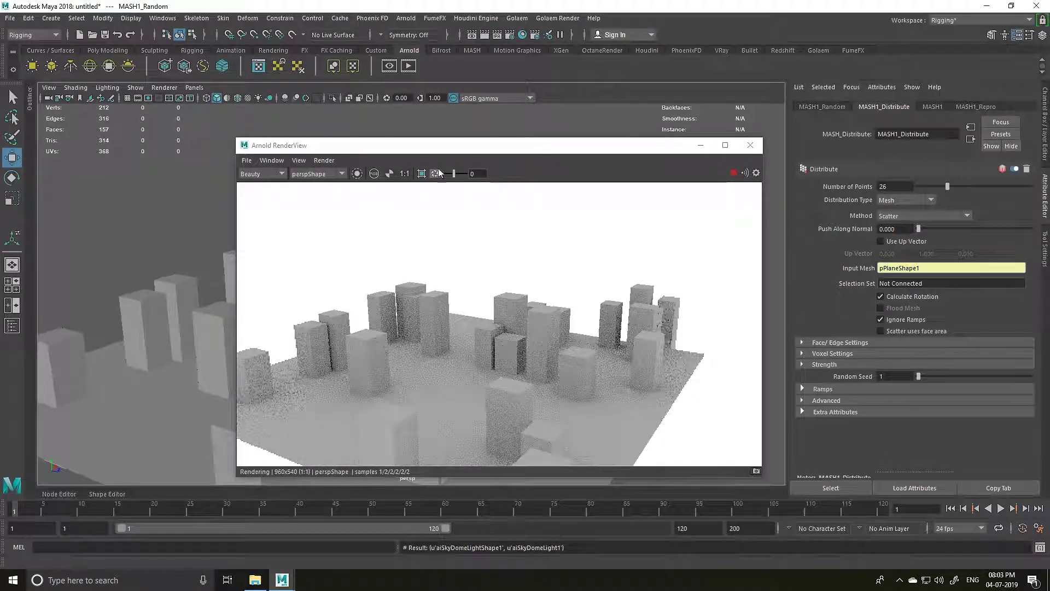
alt+drag(166, 220, 167, 201)
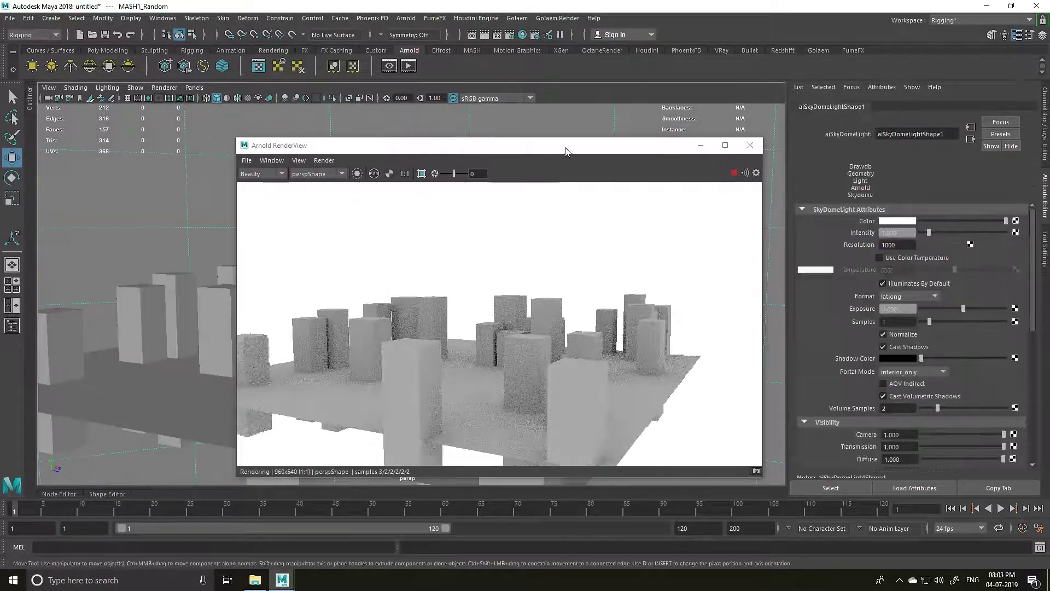
drag(565, 148, 704, 138)
alt+drag(233, 241, 312, 208)
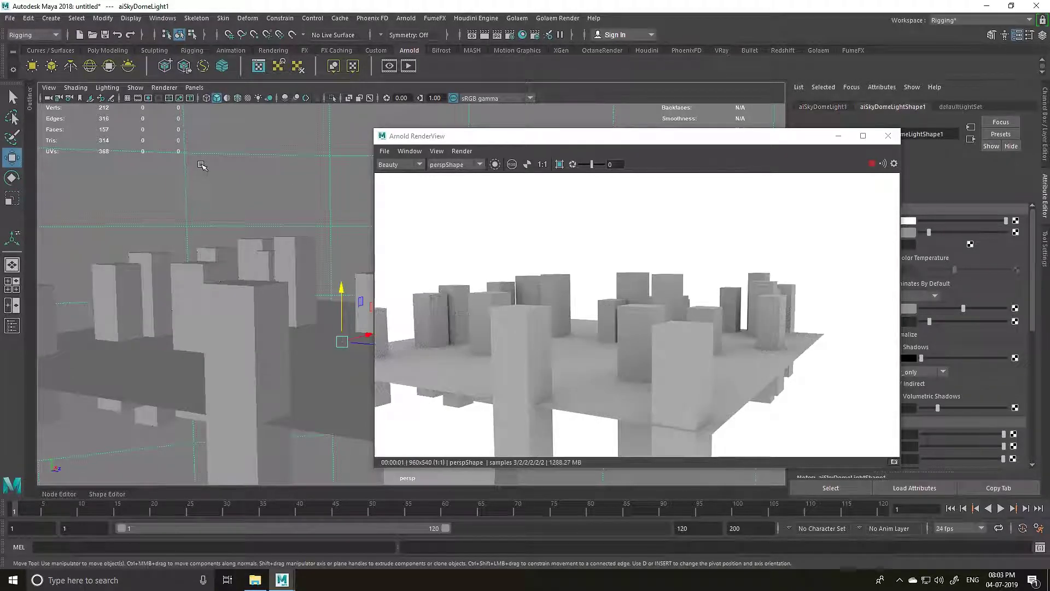
key(Delete)
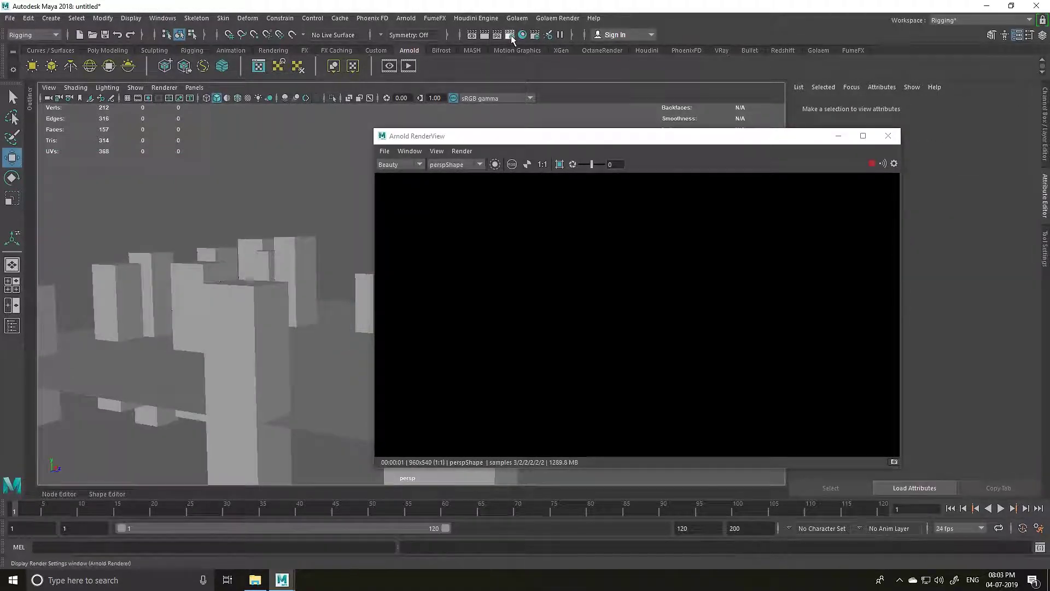
Step: Create an aiFog node as the environment atmosphere in the Arnold render settings, and close the settings
click(511, 34)
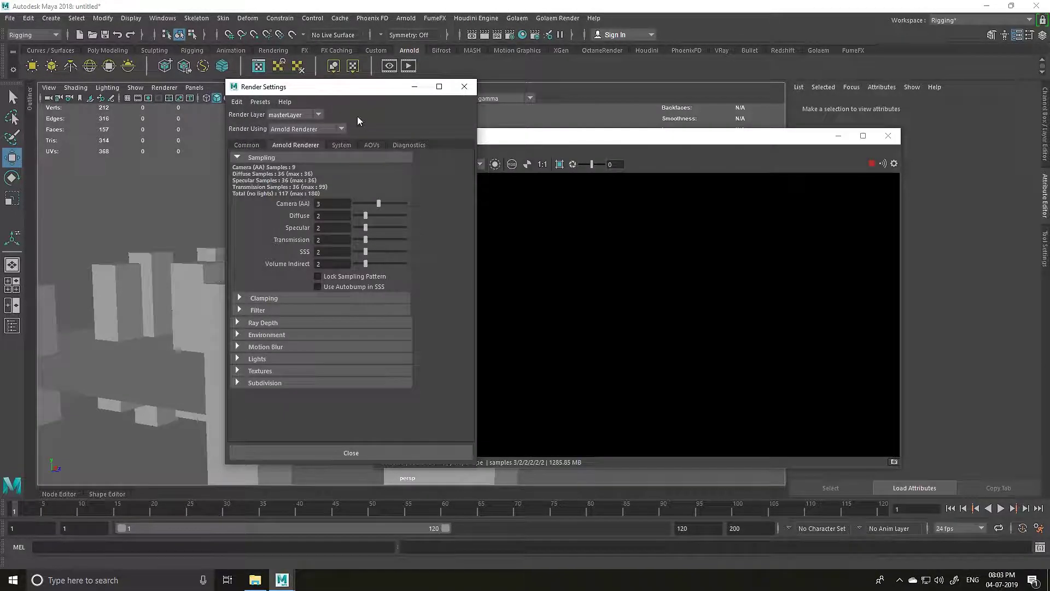
drag(376, 91, 360, 71)
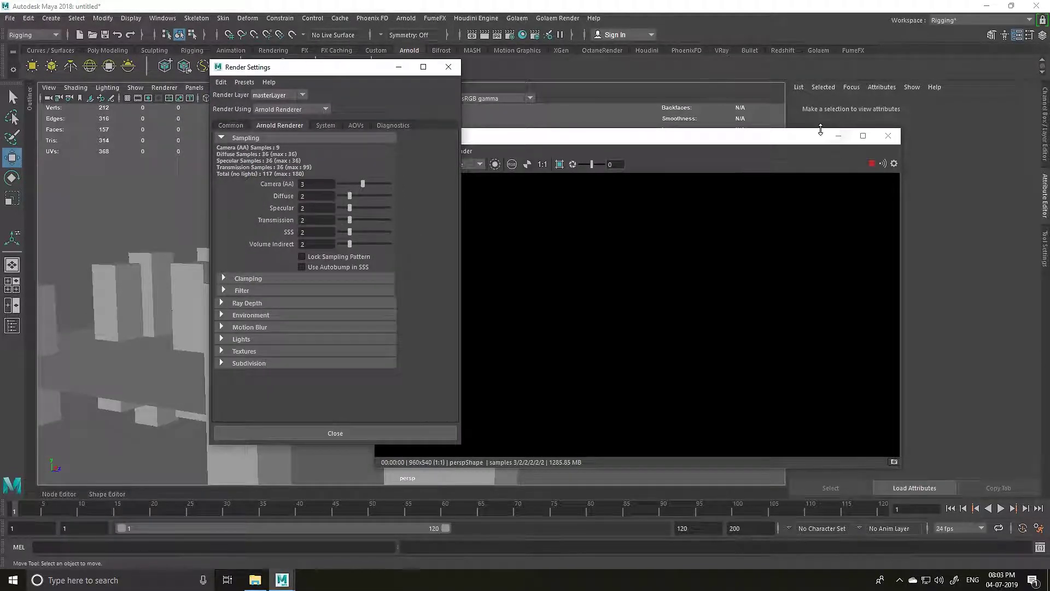
click(265, 315)
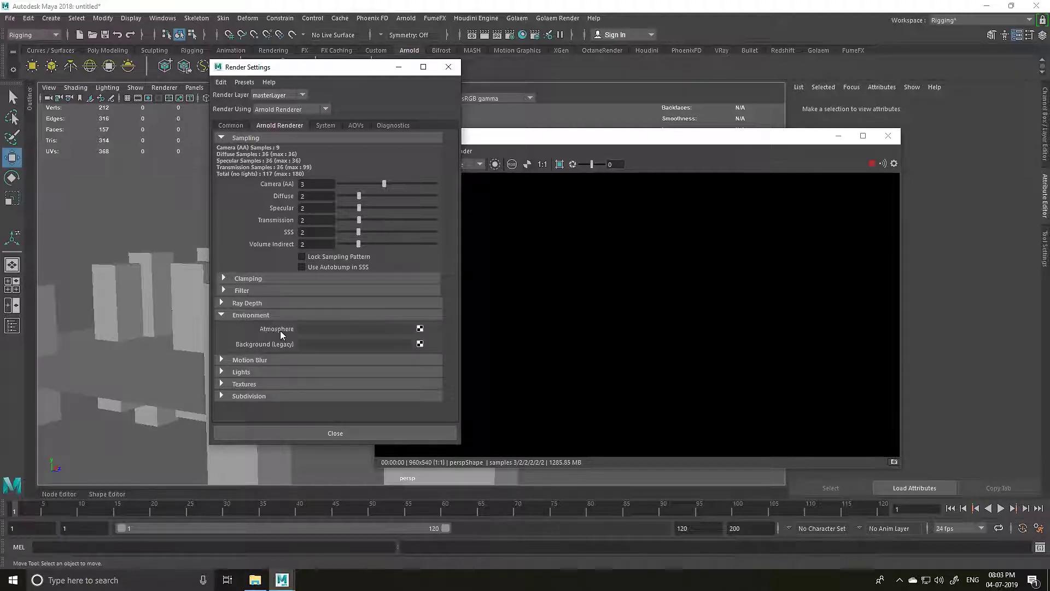
click(420, 328)
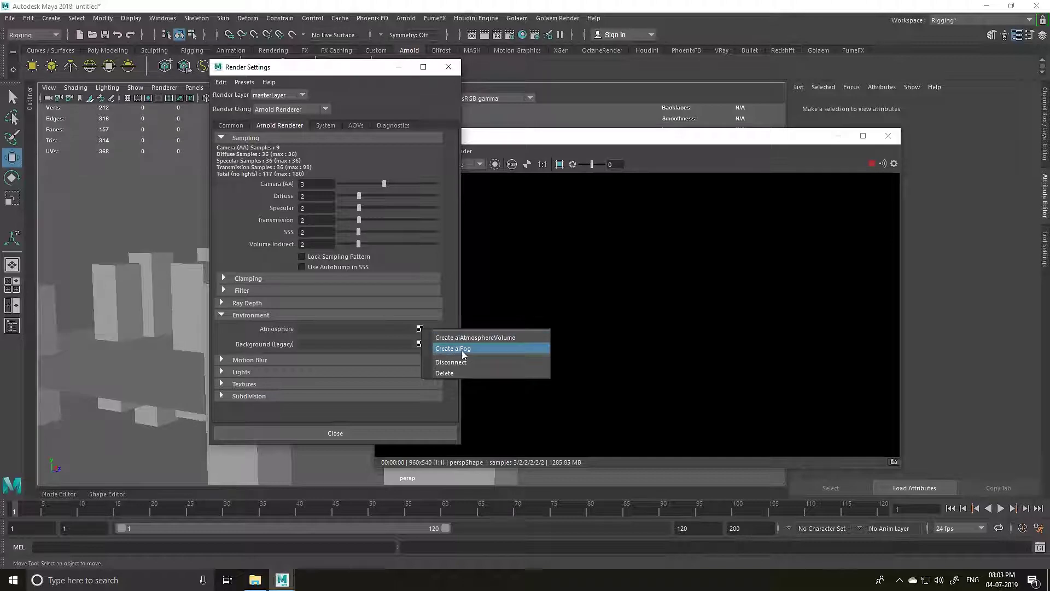
click(488, 350)
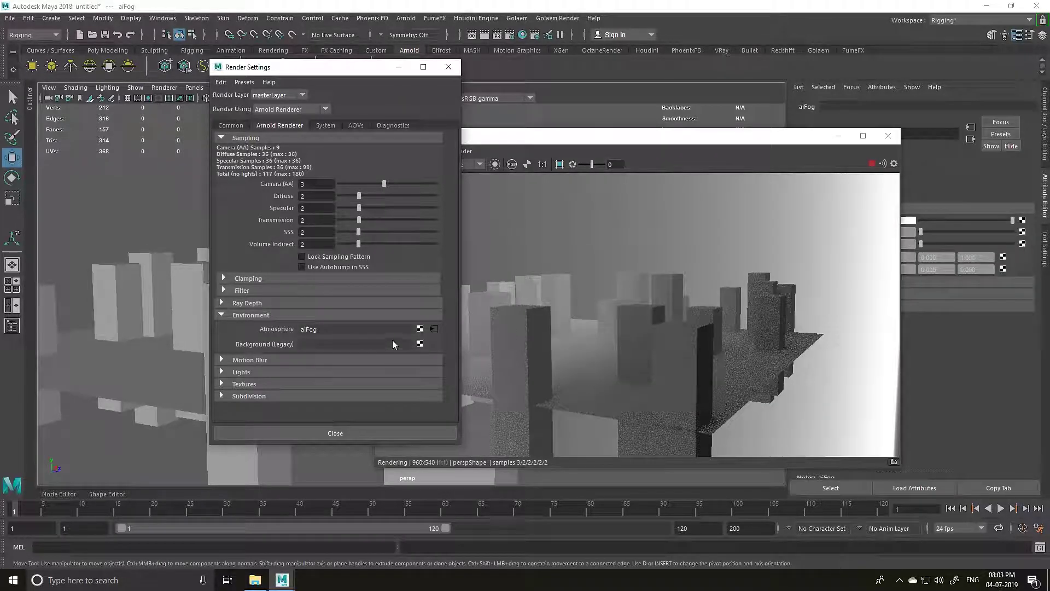
click(446, 69)
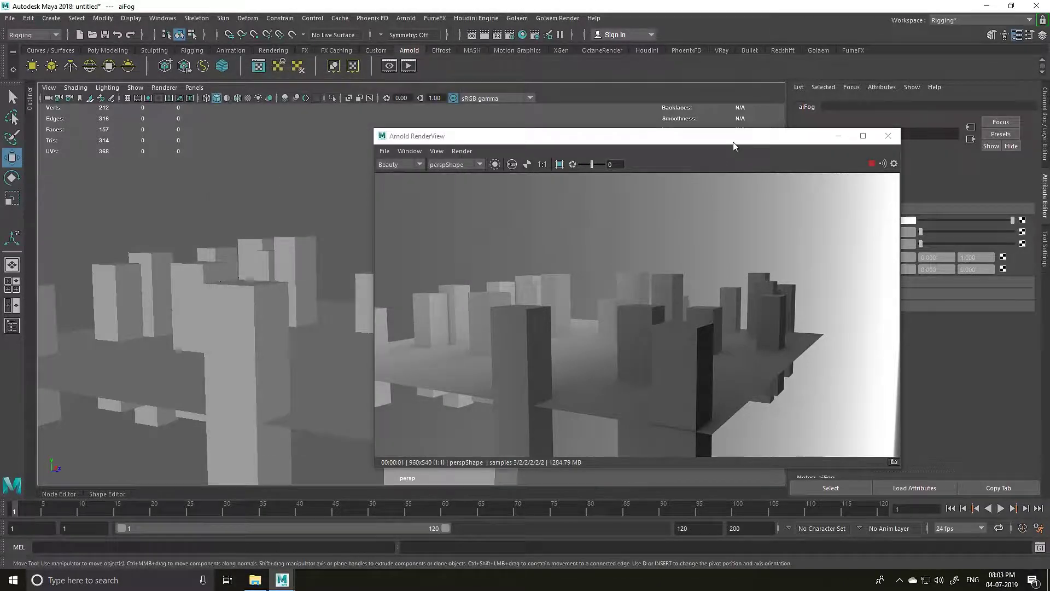
Step: Examine how the fog affects the scattered blocks in the render from several angles and distances
drag(733, 142, 743, 143)
alt+drag(298, 257, 349, 265)
alt+middle_drag(350, 265, 243, 274)
alt+drag(243, 275, 228, 274)
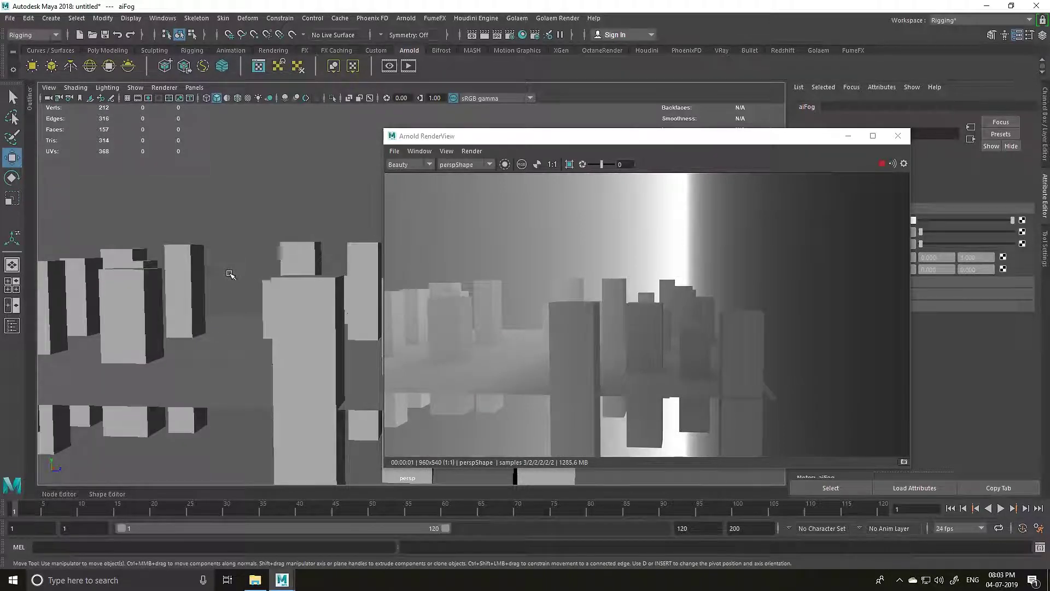
alt+drag(230, 298, 202, 337)
alt+middle_drag(210, 356, 211, 363)
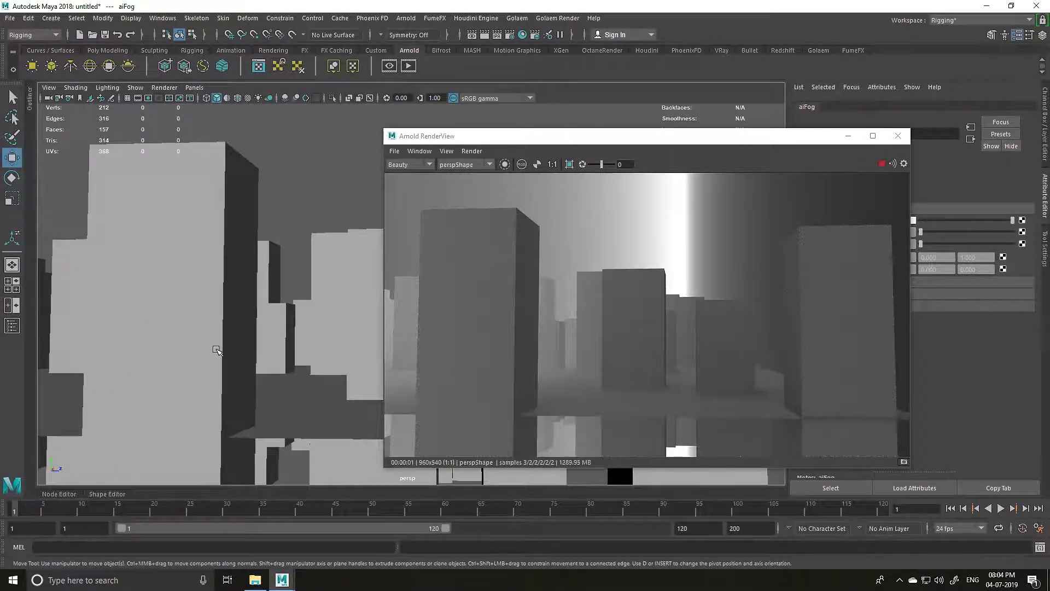
scroll(224, 361, down, 5)
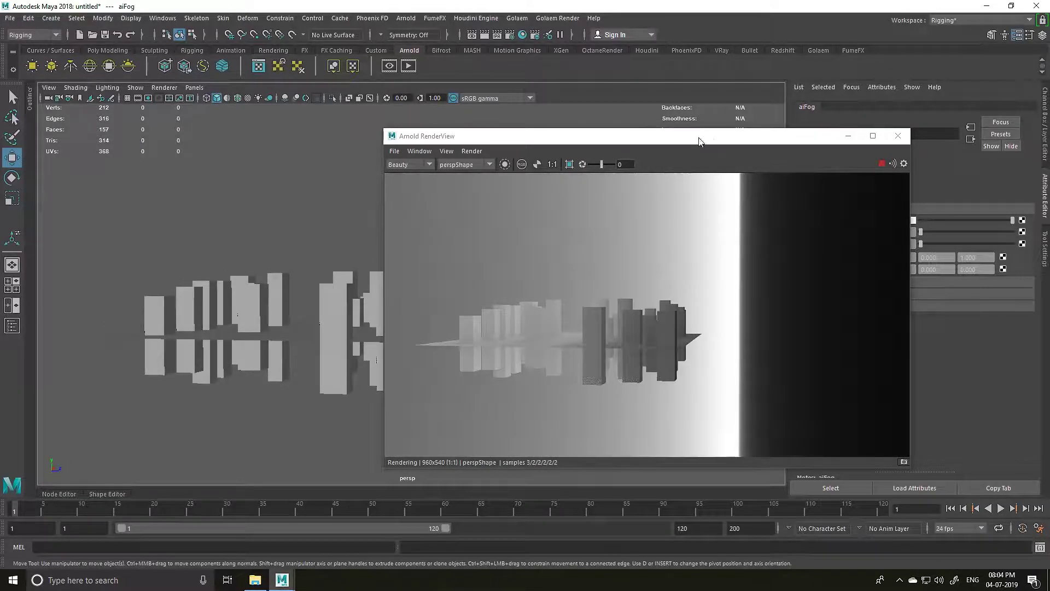
drag(711, 136, 483, 130)
Step: Check the aiFog atmosphere assignment in the Arnold render settings and look over the fog node's attributes
click(906, 257)
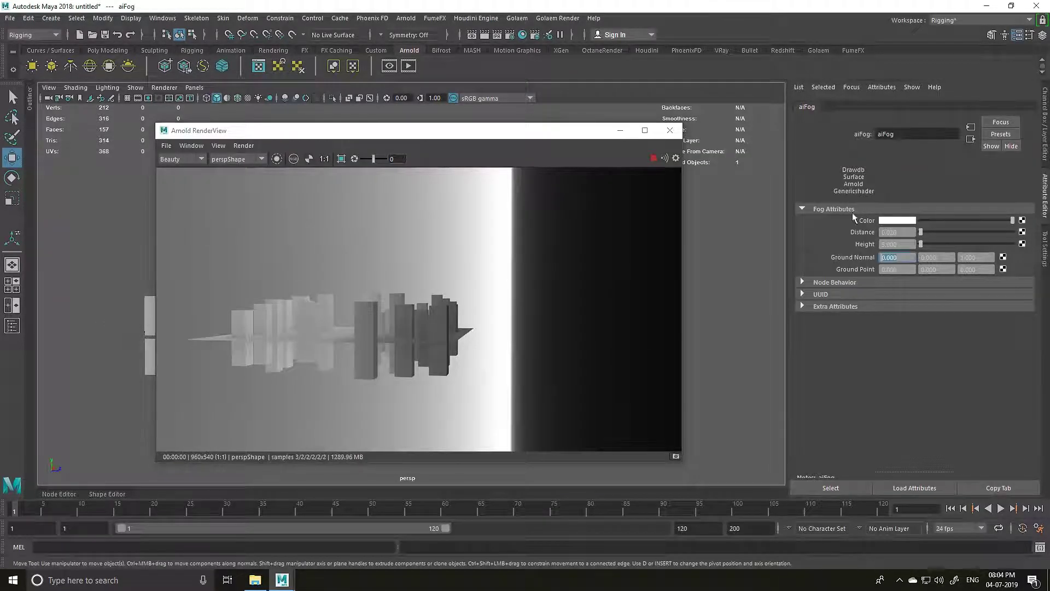
click(29, 98)
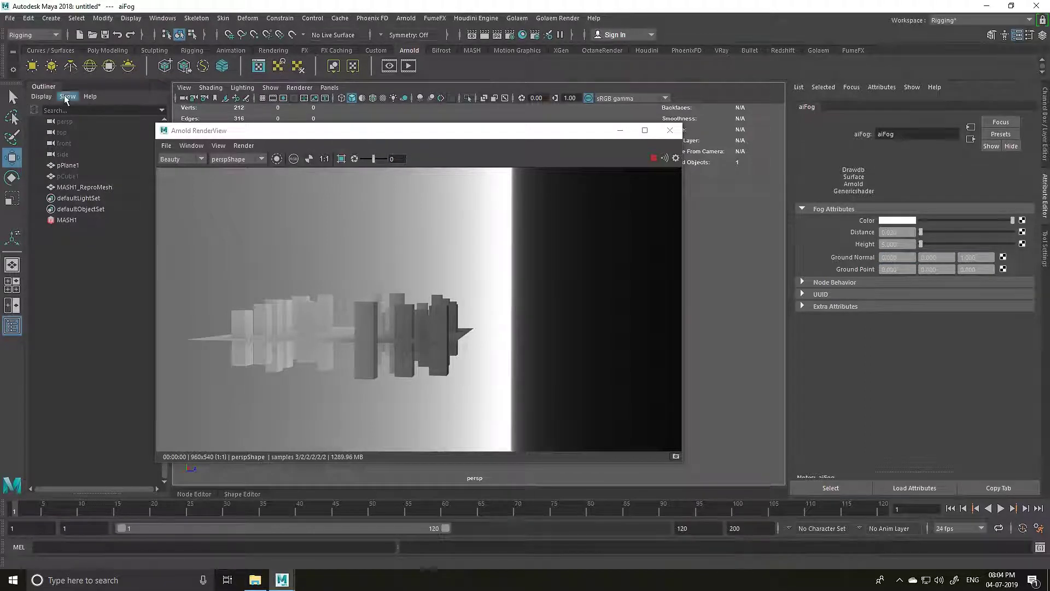
click(48, 86)
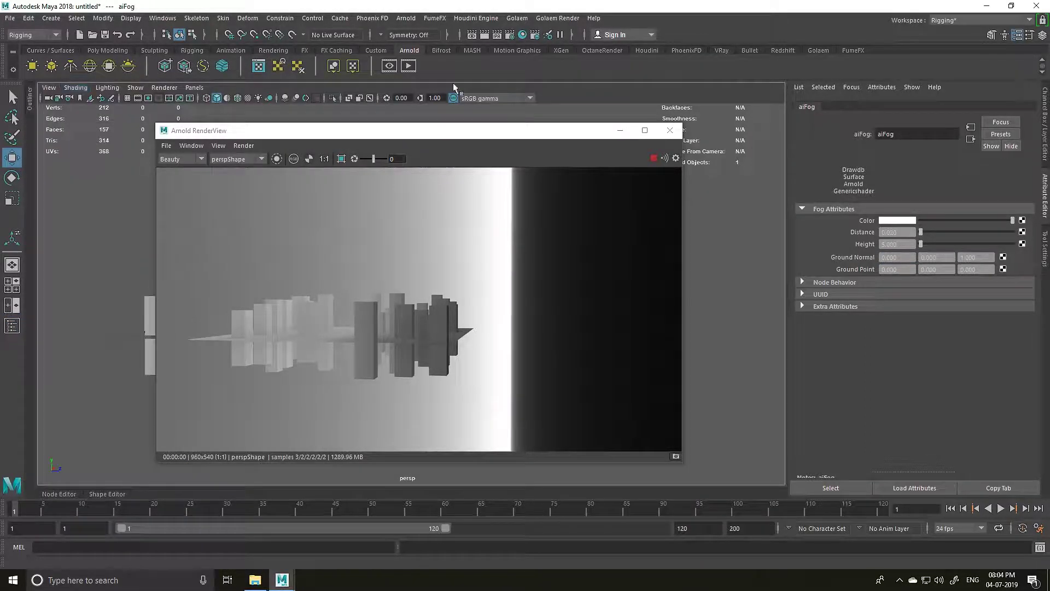
click(510, 35)
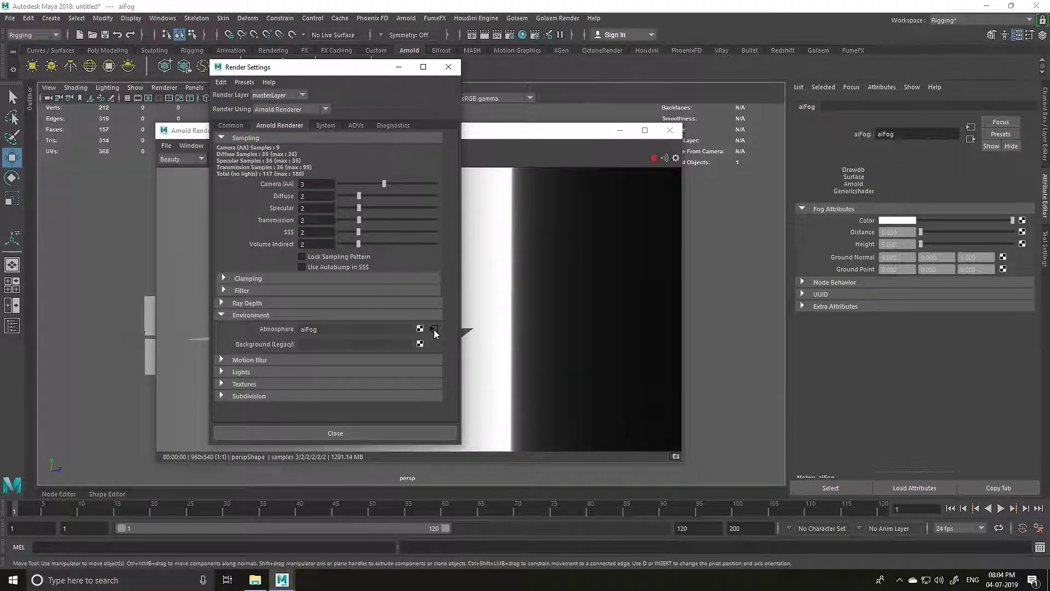
click(881, 257)
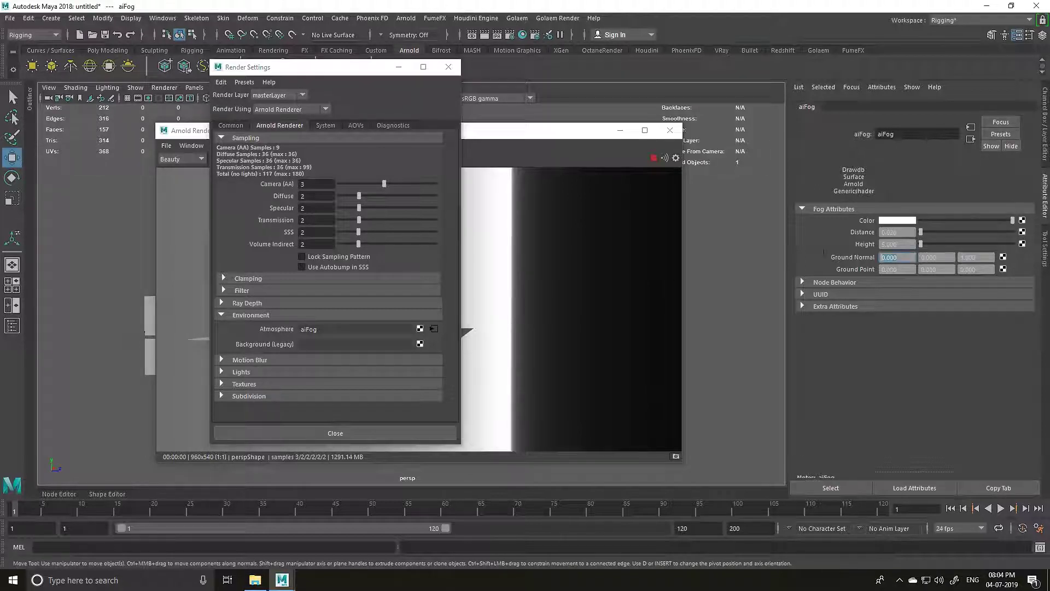
click(448, 67)
click(942, 258)
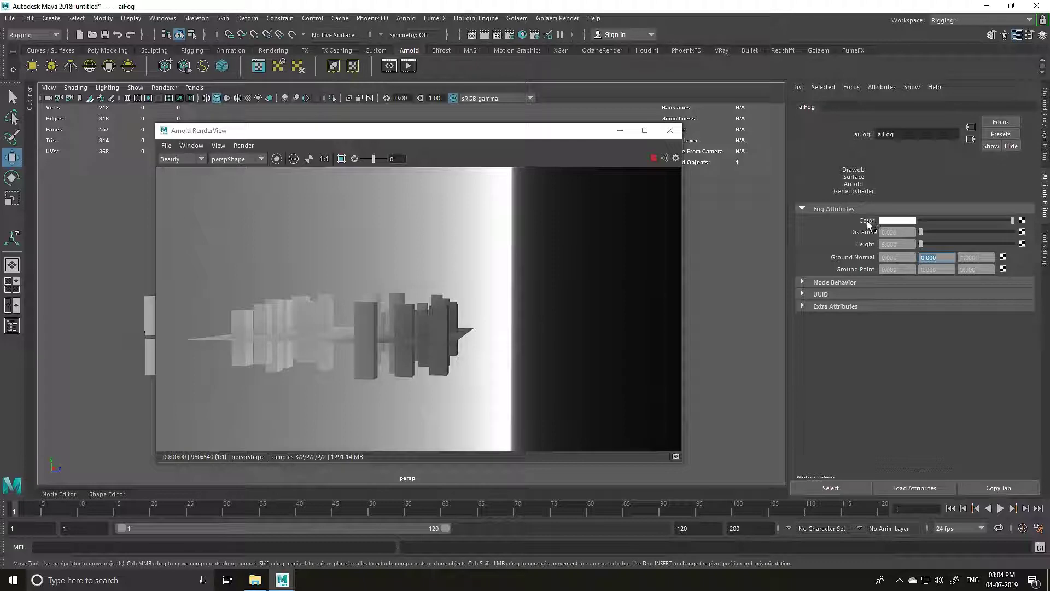
click(889, 222)
drag(854, 253, 847, 253)
drag(848, 264, 823, 253)
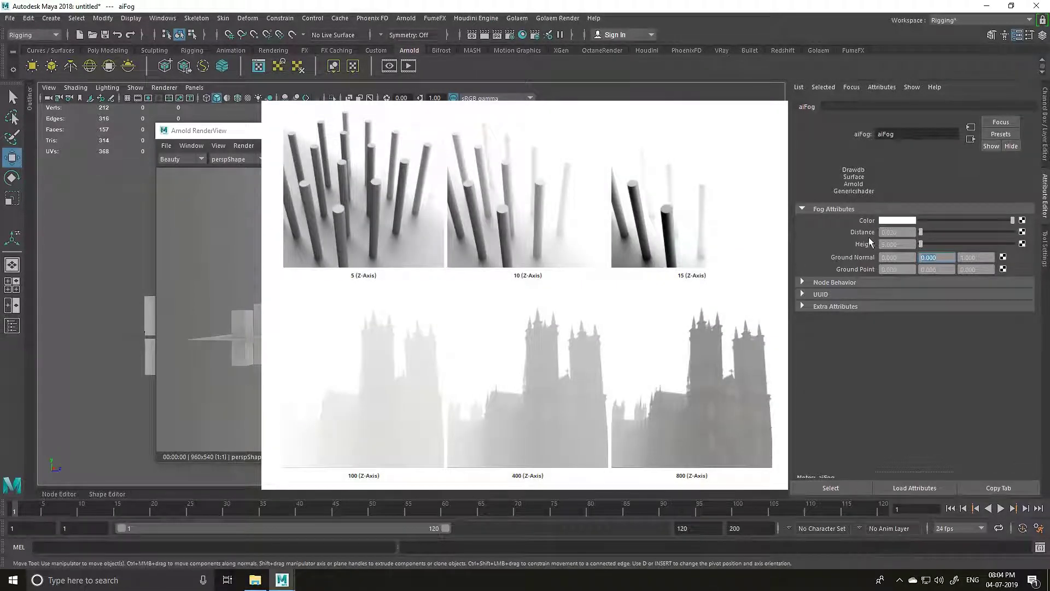
Step: Try fog distance values of 0.3, 0.5 and 0.6 in the live render
drag(924, 230, 922, 233)
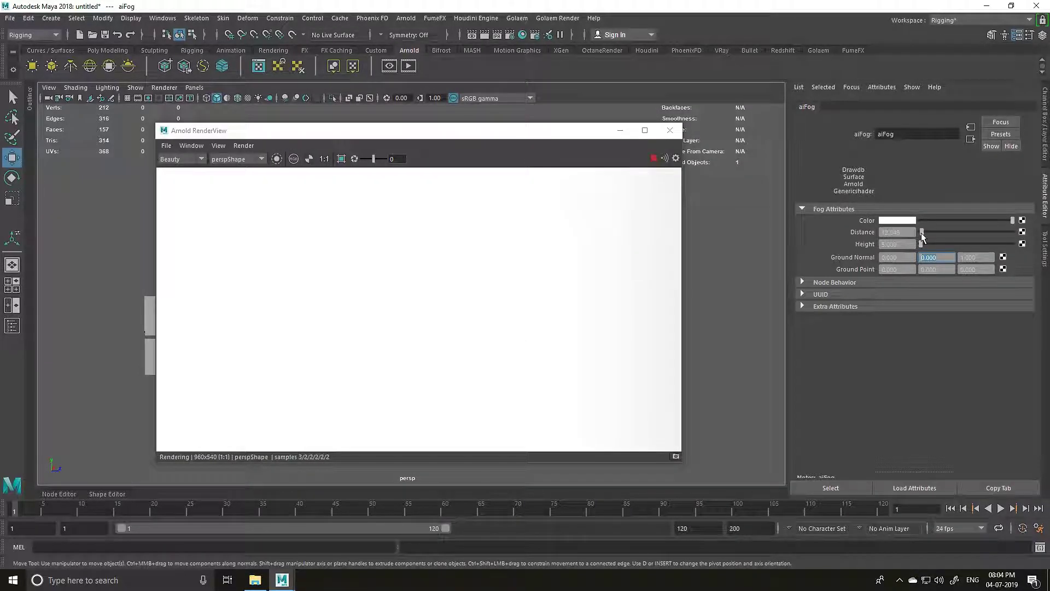
double_click(891, 232)
text(0.3)
key(Return)
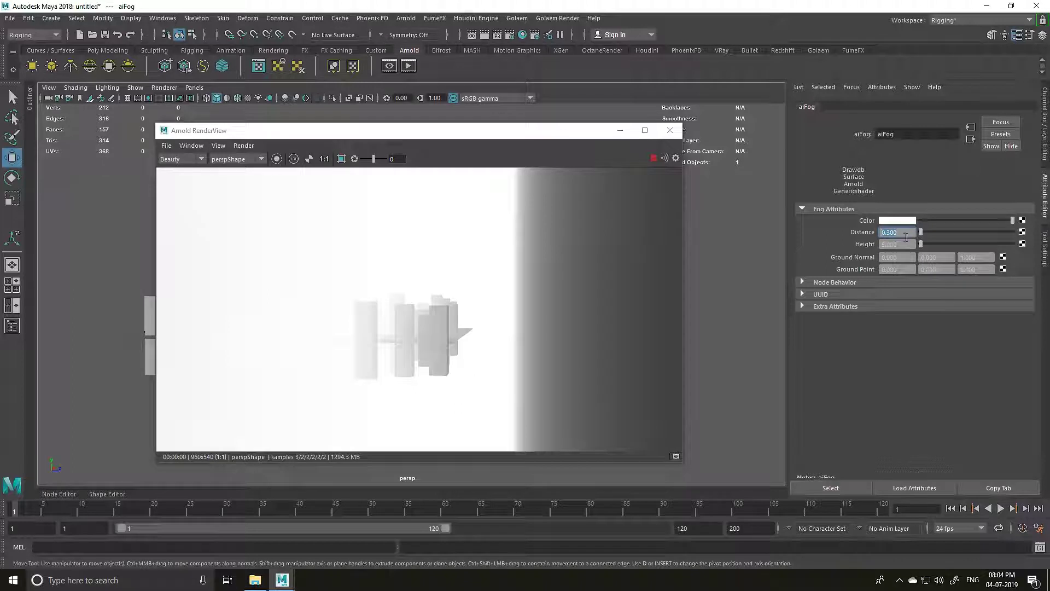
text(0.5)
key(Return)
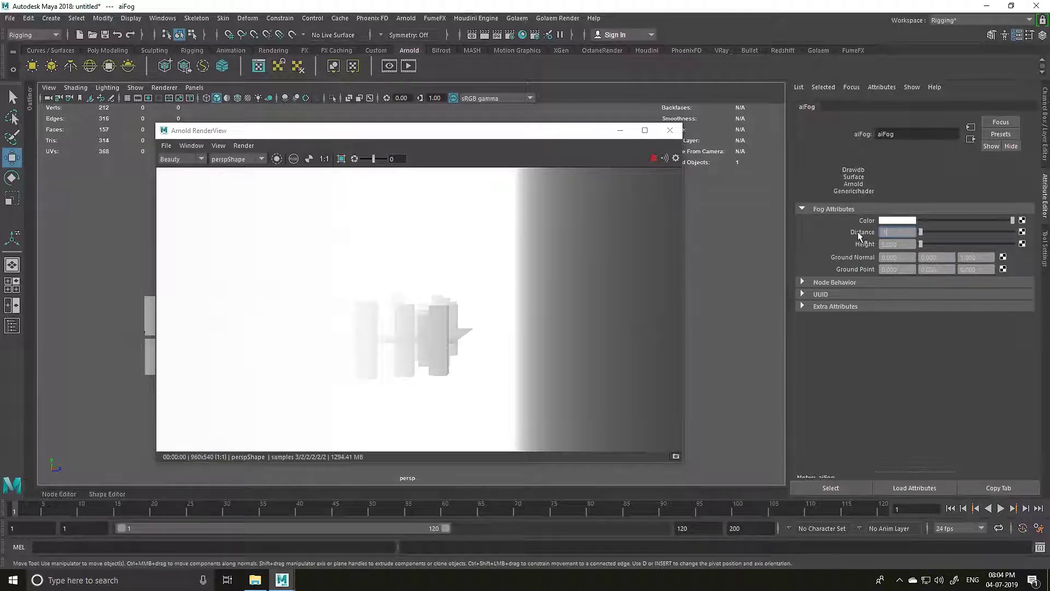
text(0.6)
key(Return)
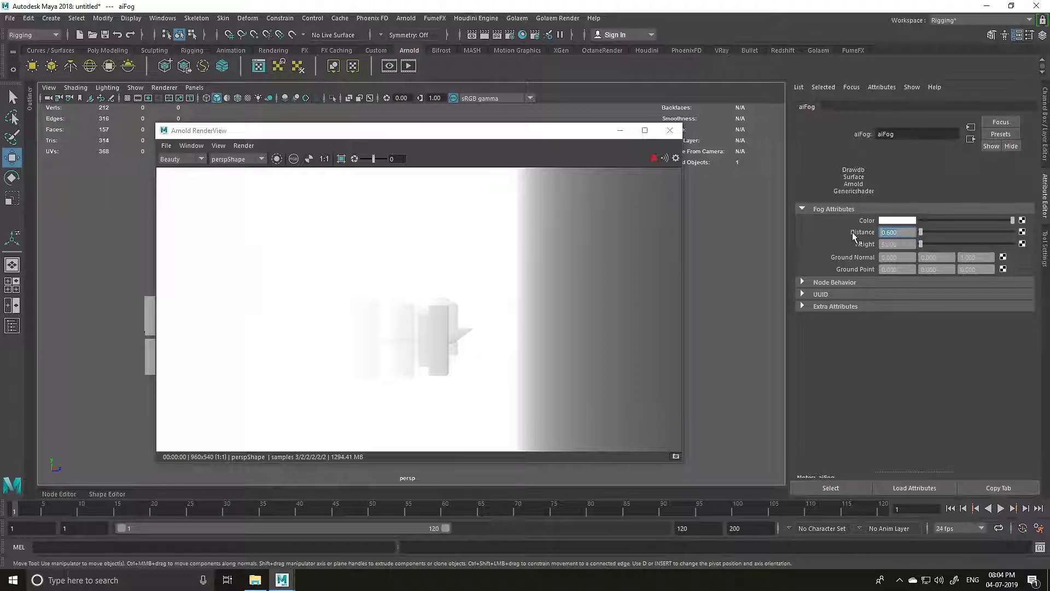
Step: Set both the distance and the height of the aiFog node to 0.1
text(0.1)
key(Tab)
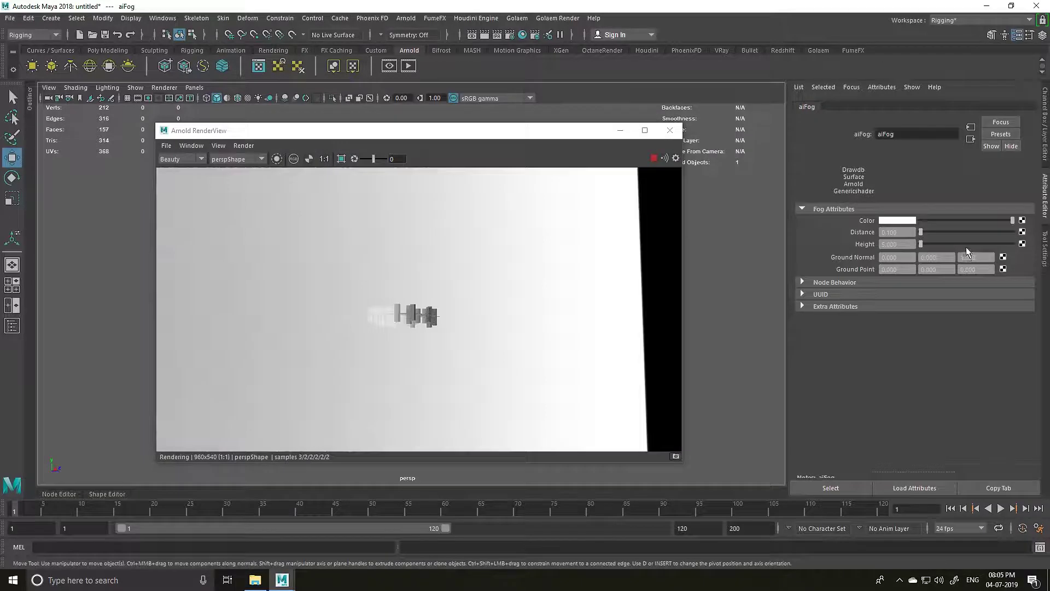
drag(921, 244, 840, 245)
text(0.1)
key(Return)
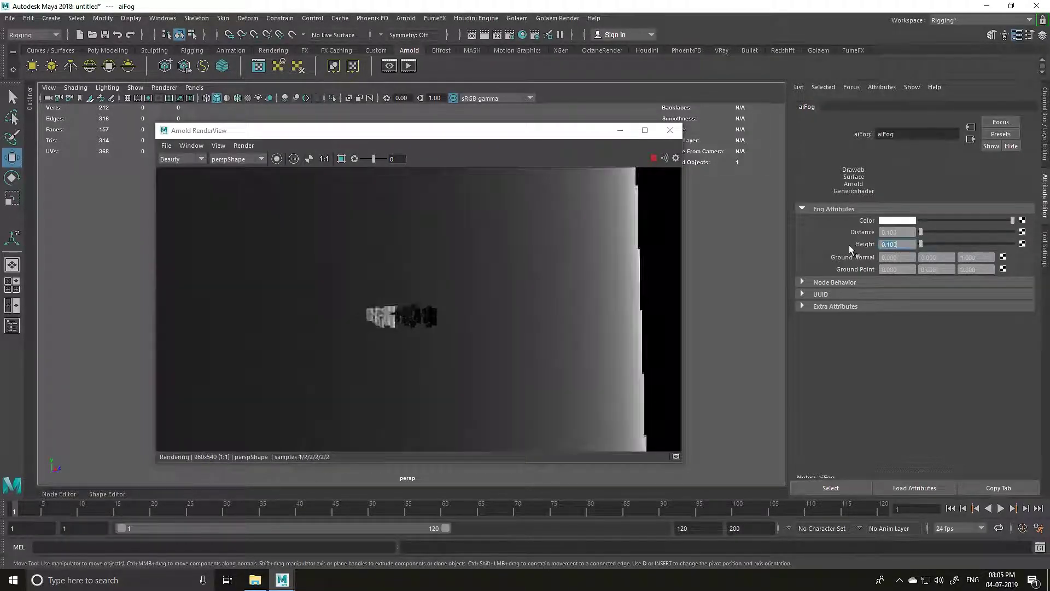
mouse_move(754, 281)
alt+mouse_down()
mouse_move(741, 274)
mouse_move(765, 275)
mouse_move(733, 286)
mouse_move(757, 279)
alt+mouse_up()
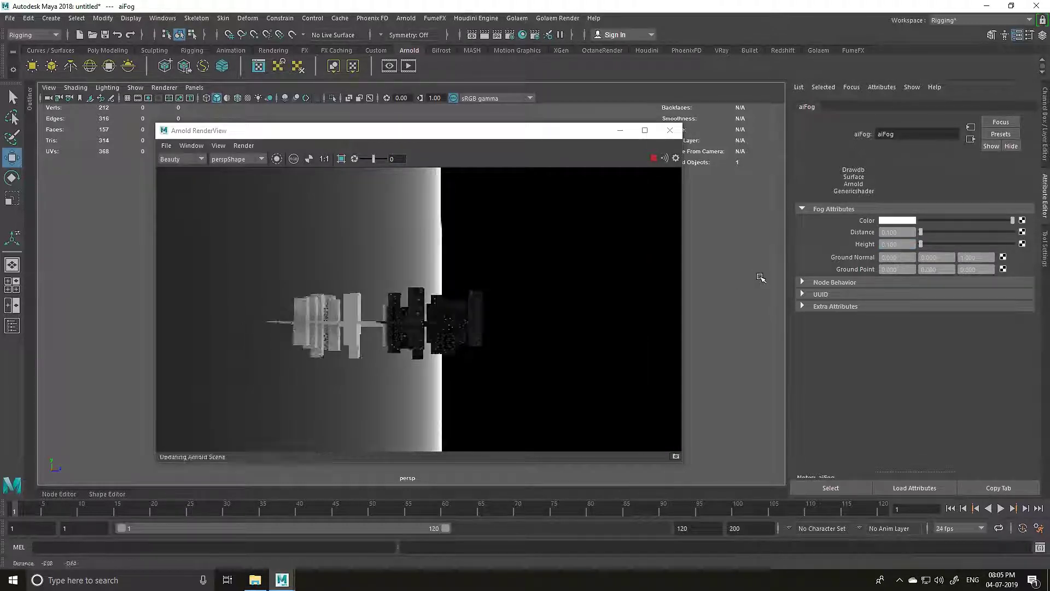
Step: Go through the X, Y and Z components of the fog's ground normal and ground point
click(892, 258)
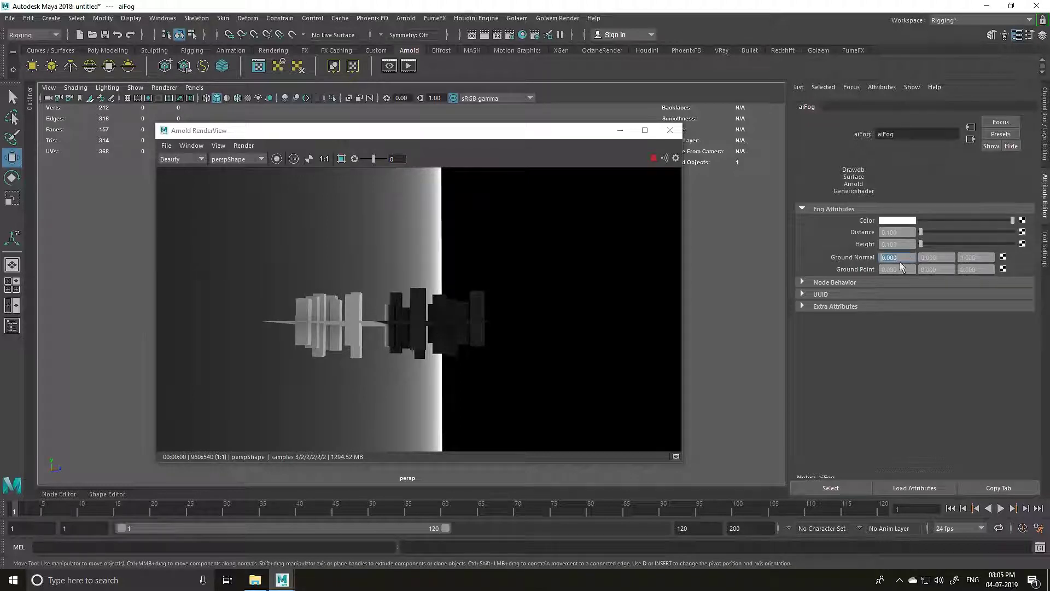
key(Tab)
key(Tab)
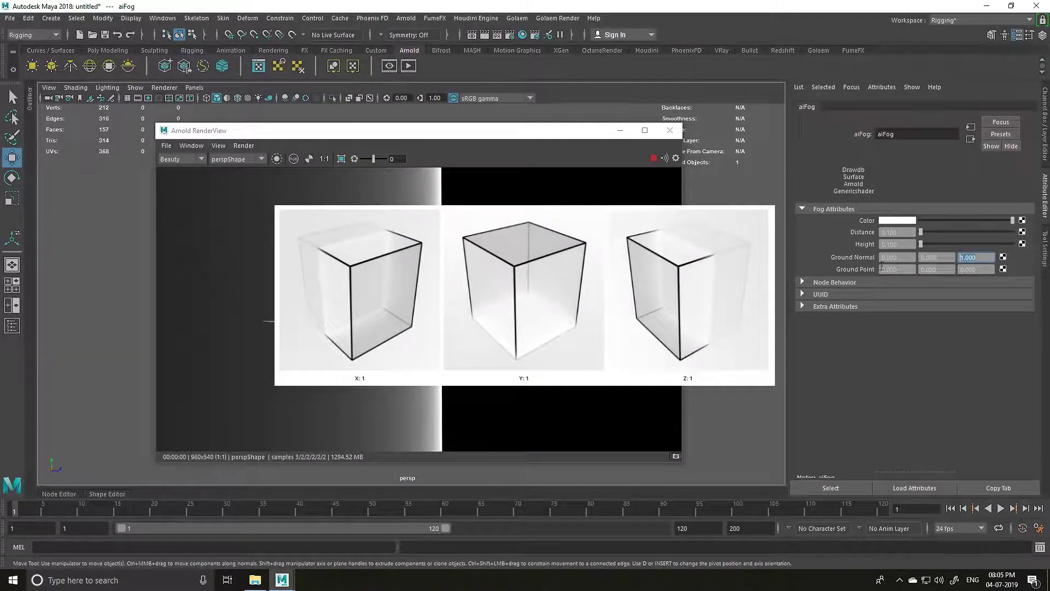
click(904, 269)
key(Tab)
key(Tab)
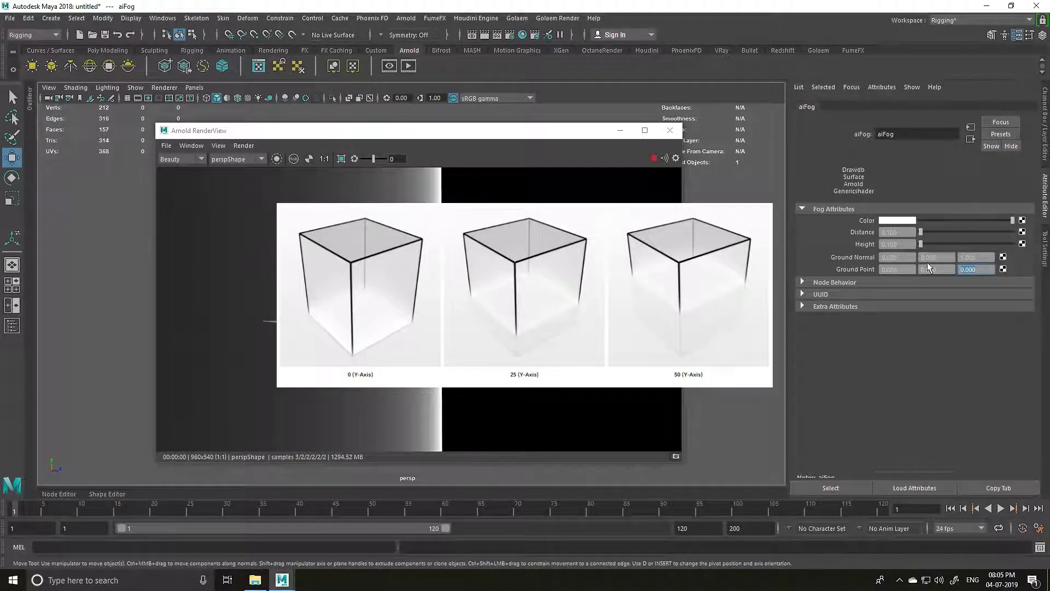
Step: Point the fog's ground normal along the Y axis by setting Z to 0 and Y to 1
click(982, 258)
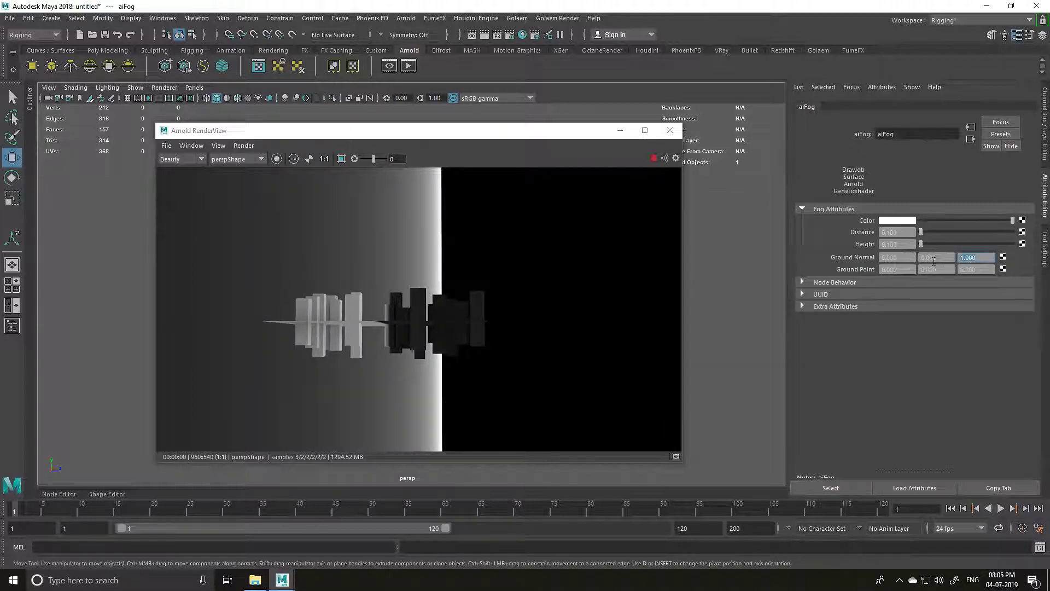
text(0)
key(Return)
drag(947, 257, 872, 257)
text(1)
key(Return)
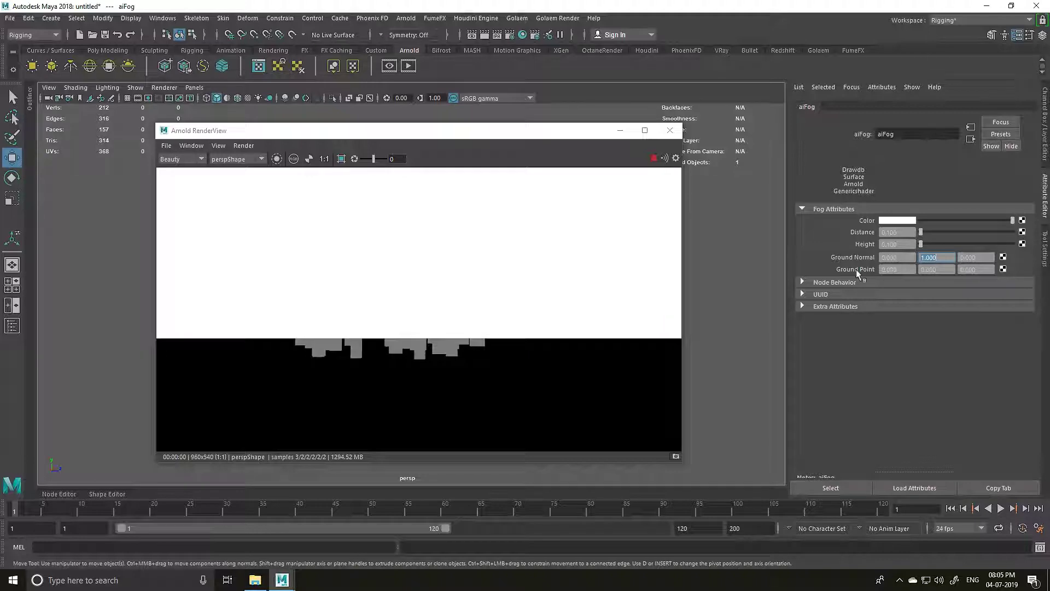
Step: Examine the Y-oriented fog around the blocks in the render, both close up and from farther away
drag(488, 136, 685, 139)
alt+middle_drag(290, 237, 265, 267)
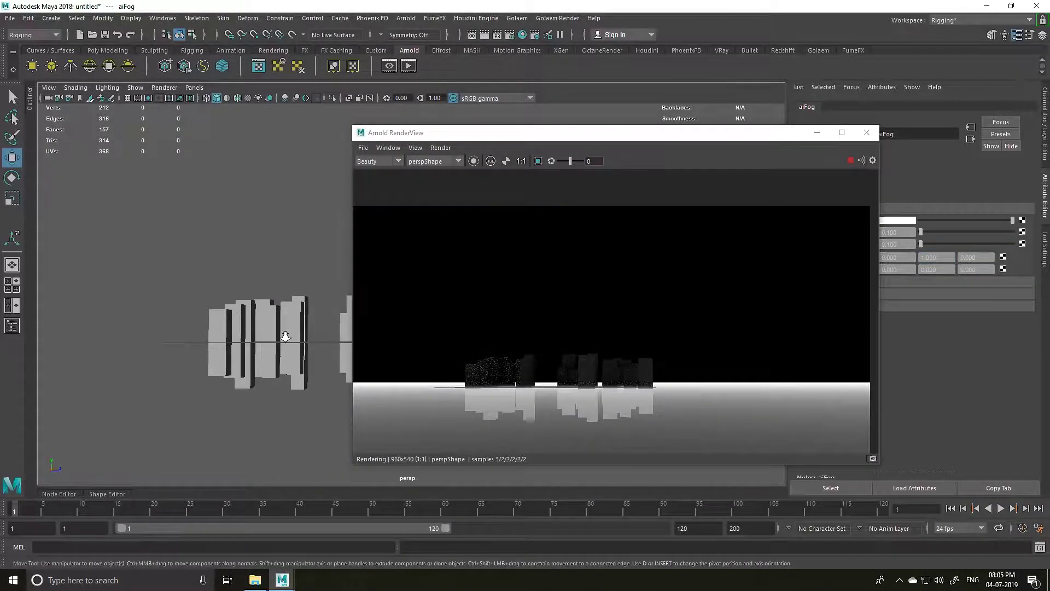
scroll(241, 356, up, 7)
scroll(240, 276, up, 5)
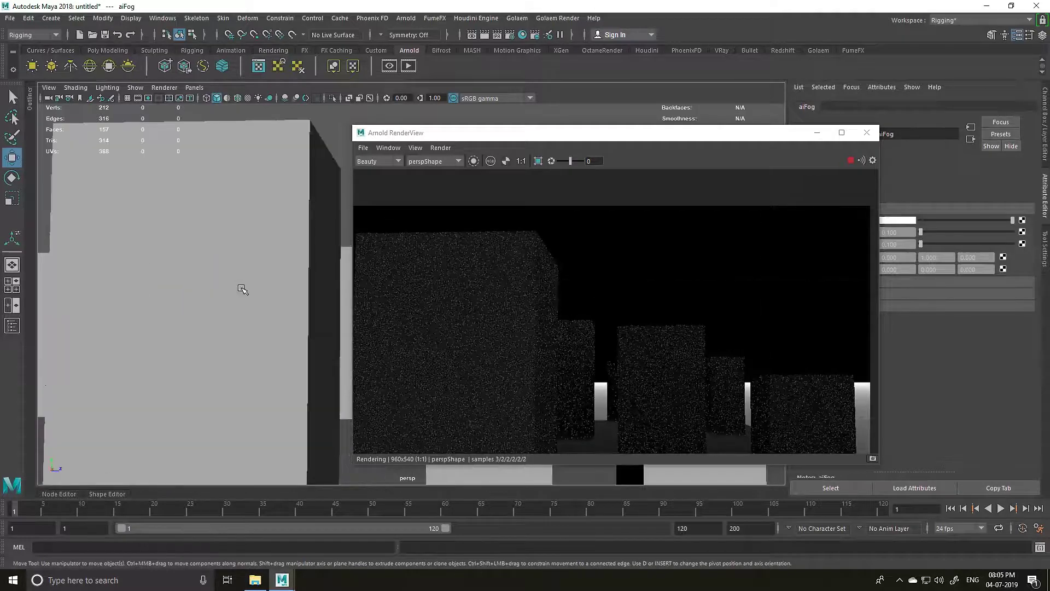
scroll(241, 277, down, 5)
alt+drag(246, 293, 257, 295)
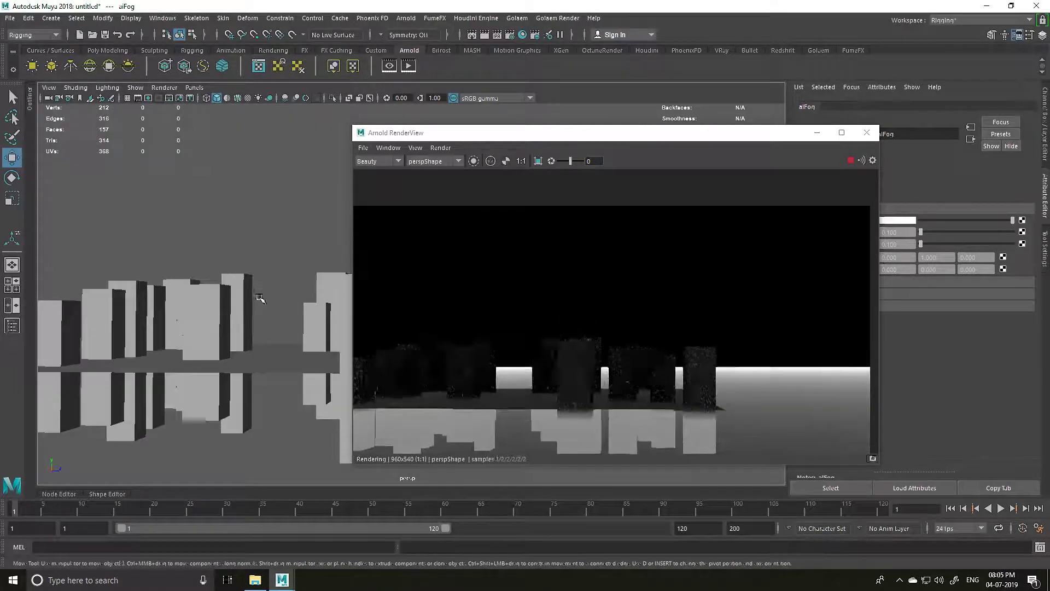
scroll(259, 303, up, 1)
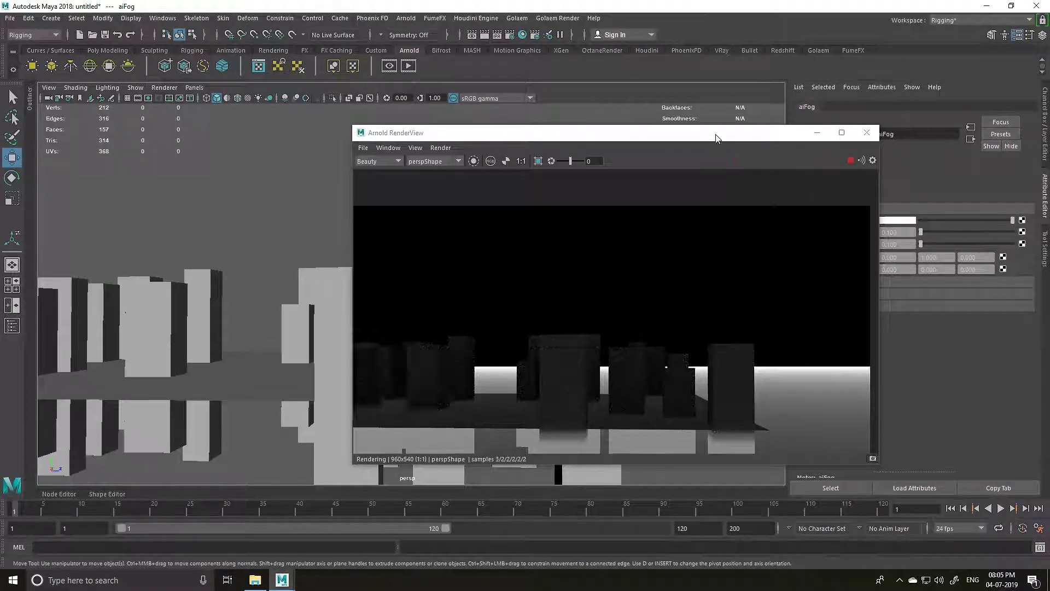
drag(719, 135, 529, 123)
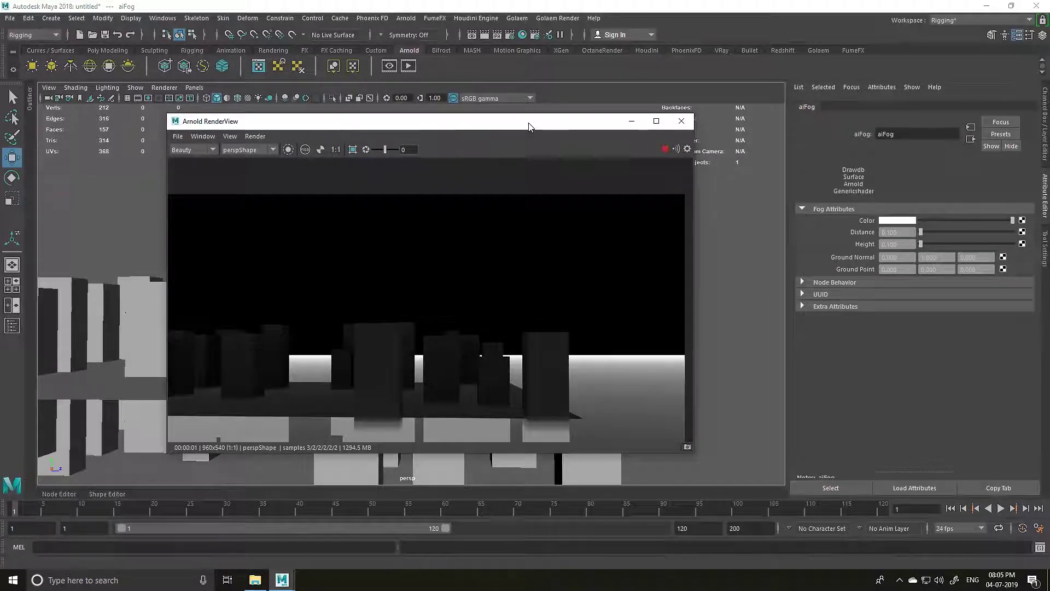
Step: Try a different fog height with the ground normal's Y component flipped to -1
click(897, 243)
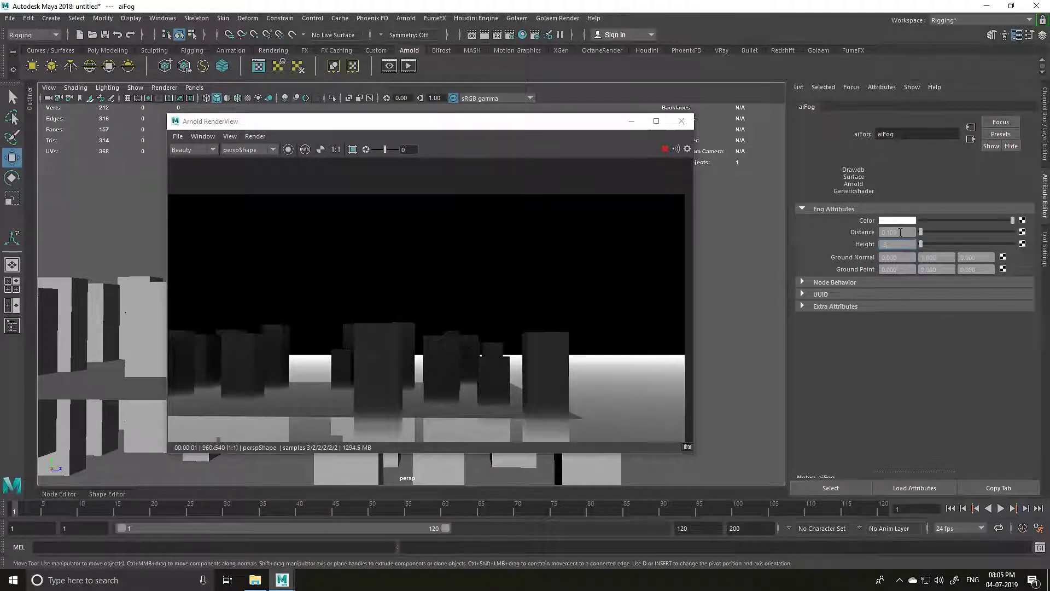
key(Return)
drag(942, 258, 893, 254)
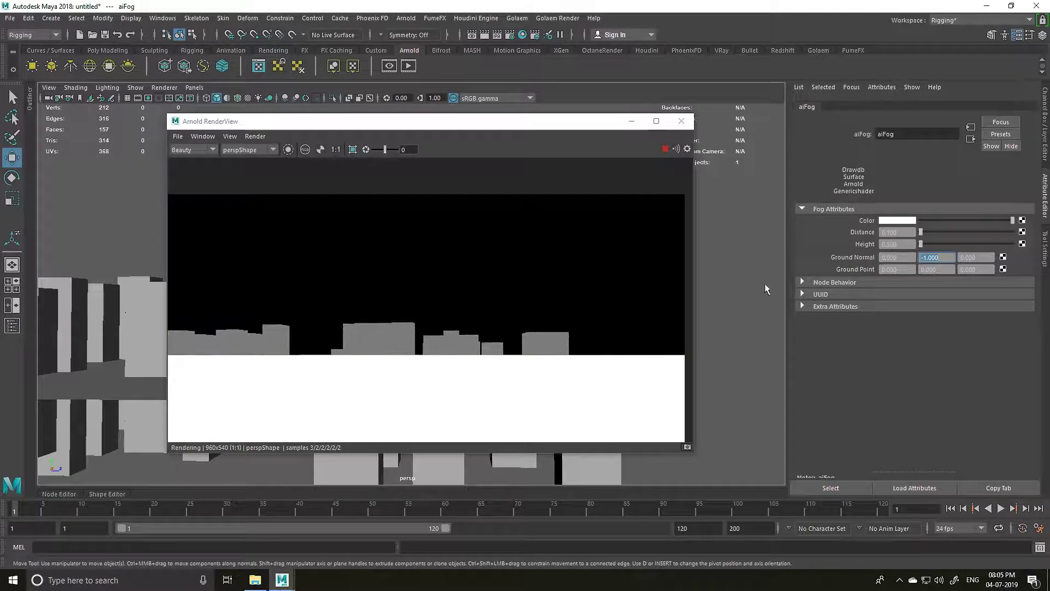
drag(474, 129, 737, 143)
alt+middle_drag(344, 255, 350, 188)
alt+drag(349, 187, 298, 291)
alt+right_drag(386, 281, 298, 291)
drag(726, 137, 524, 133)
Step: Set the fog height to 1 and the ground normal's Y component back to 1
drag(902, 244, 792, 236)
text(1)
key(Return)
double_click(936, 259)
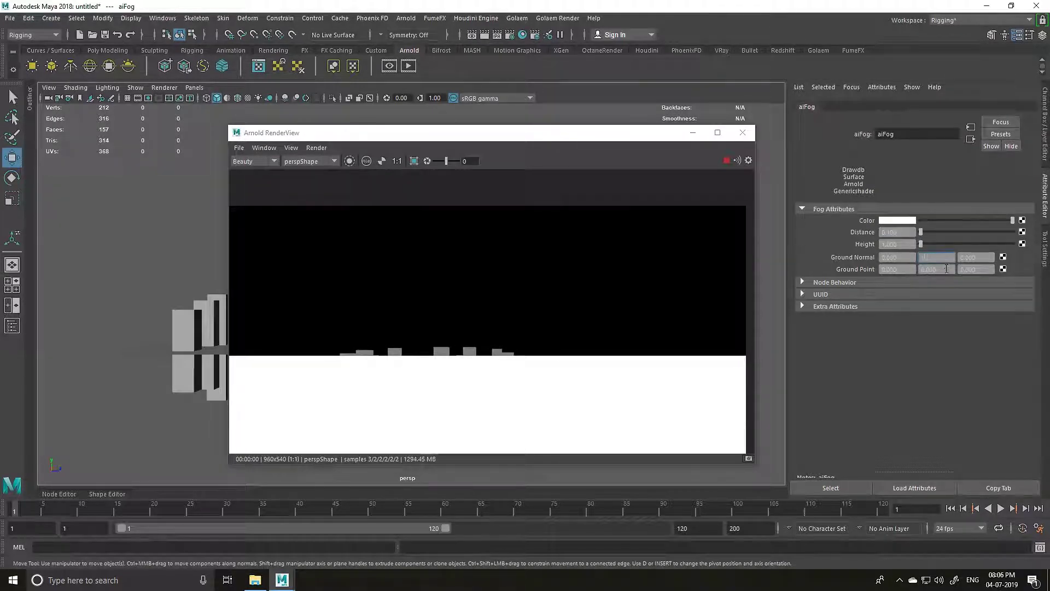
text(1)
key(Return)
Step: Lower the fog's ground point on the Y axis, trying -1 before settling on -10
double_click(937, 269)
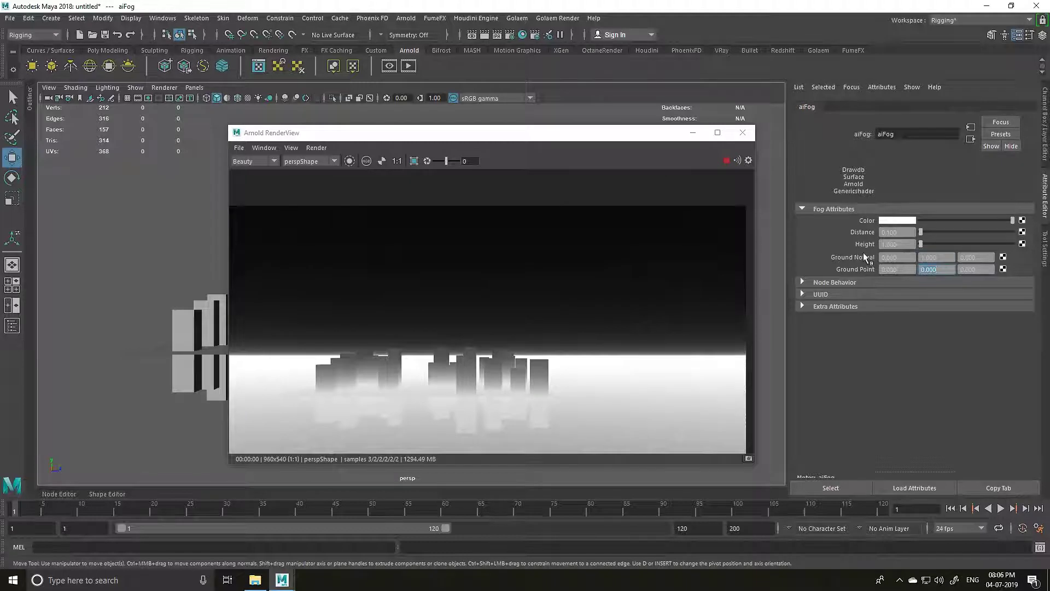
text(-1)
key(Return)
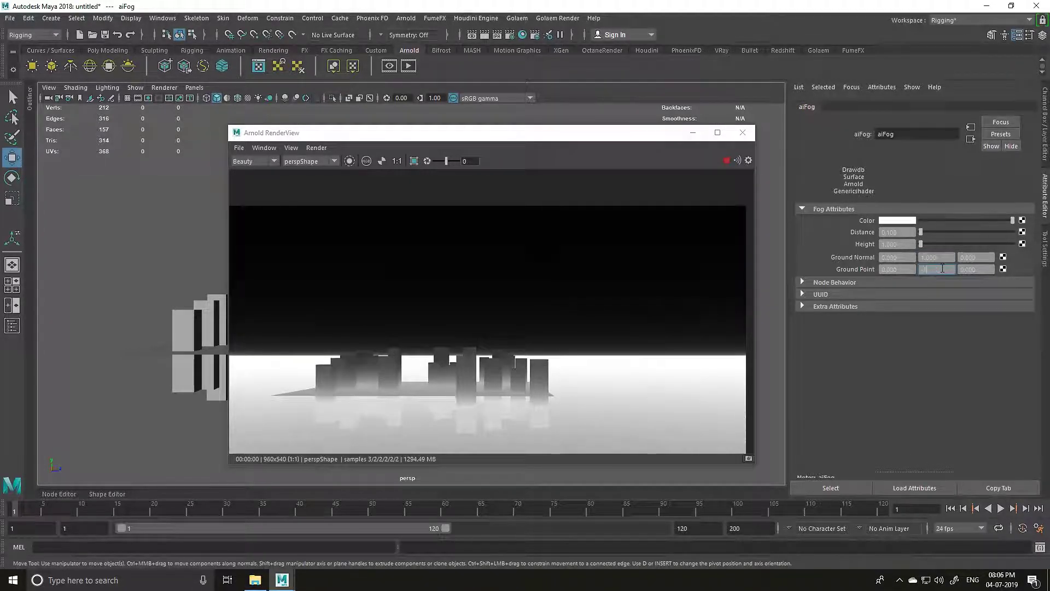
text(0)
key(Return)
Step: Set the fog height to 2 and examine the rendered fog close to the blocks
drag(920, 244, 920, 244)
double_click(887, 245)
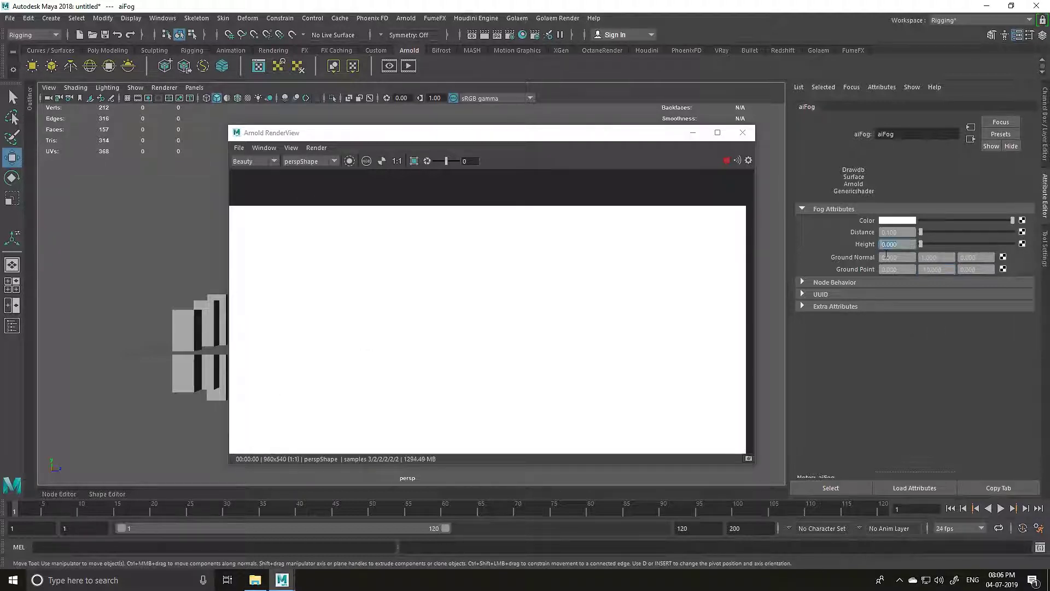
text(2)
key(Return)
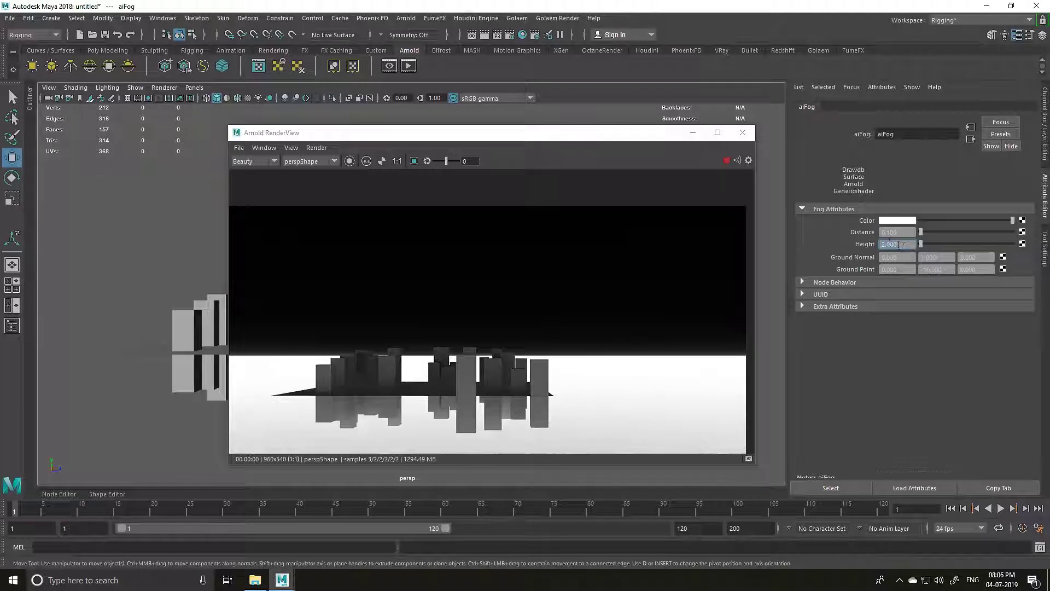
drag(590, 140, 806, 180)
alt+right_drag(142, 356, 303, 393)
alt+drag(286, 379, 275, 392)
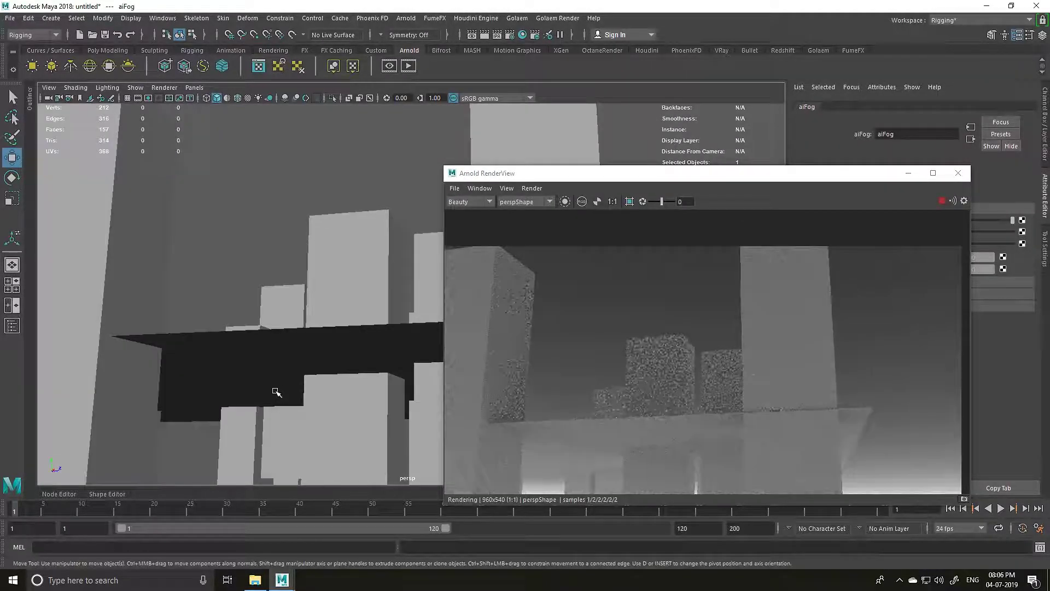
Step: Try a fog distance of 0.3 in a close-up render among the blocks
scroll(284, 392, down, 6)
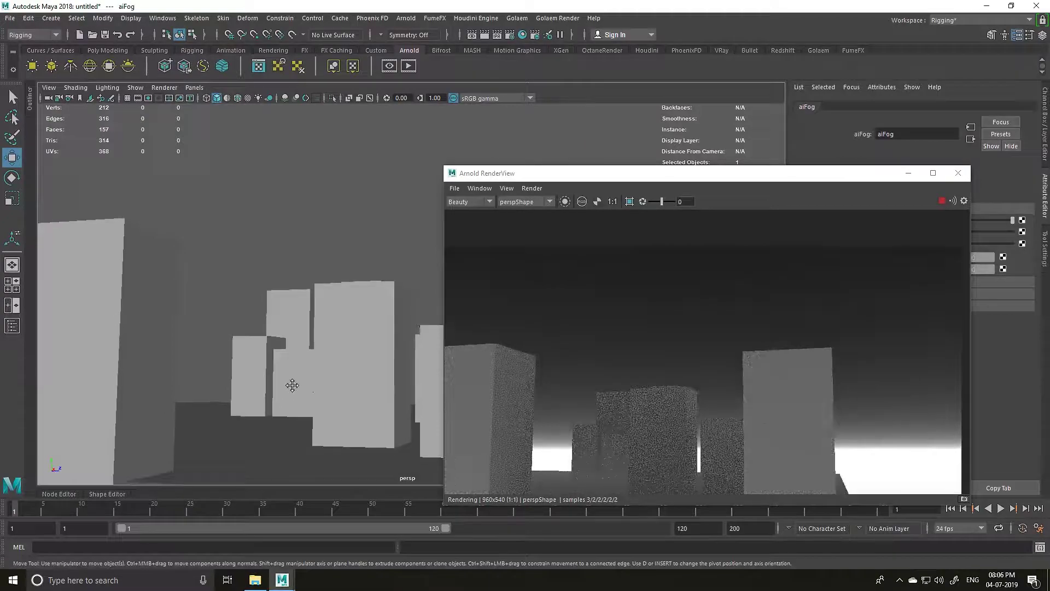
alt+middle_drag(292, 385, 309, 362)
scroll(308, 362, up, 3)
drag(649, 174, 628, 125)
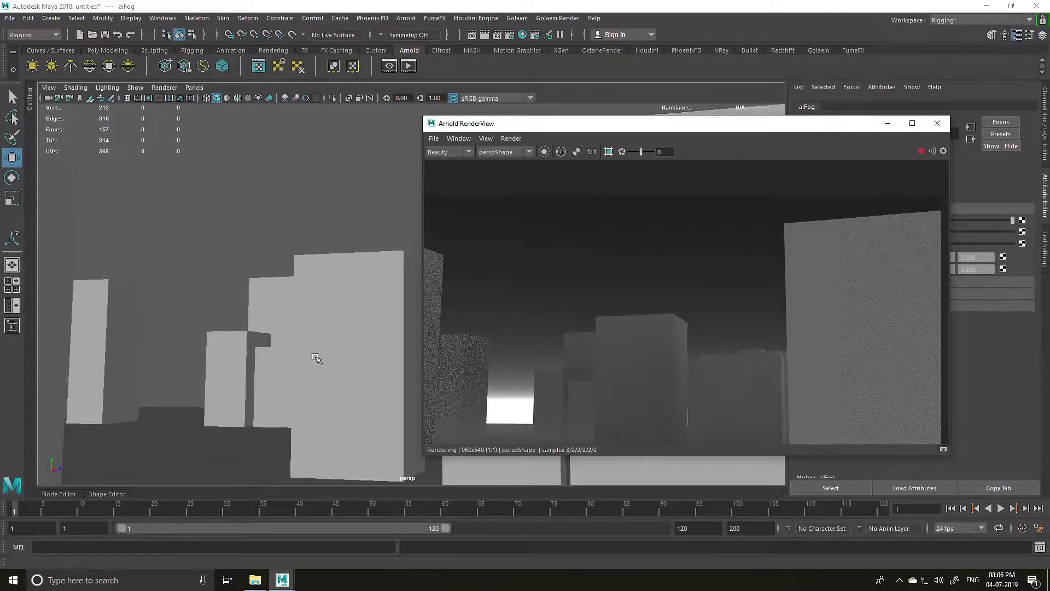
alt+drag(302, 367, 274, 375)
alt+middle_drag(273, 375, 361, 288)
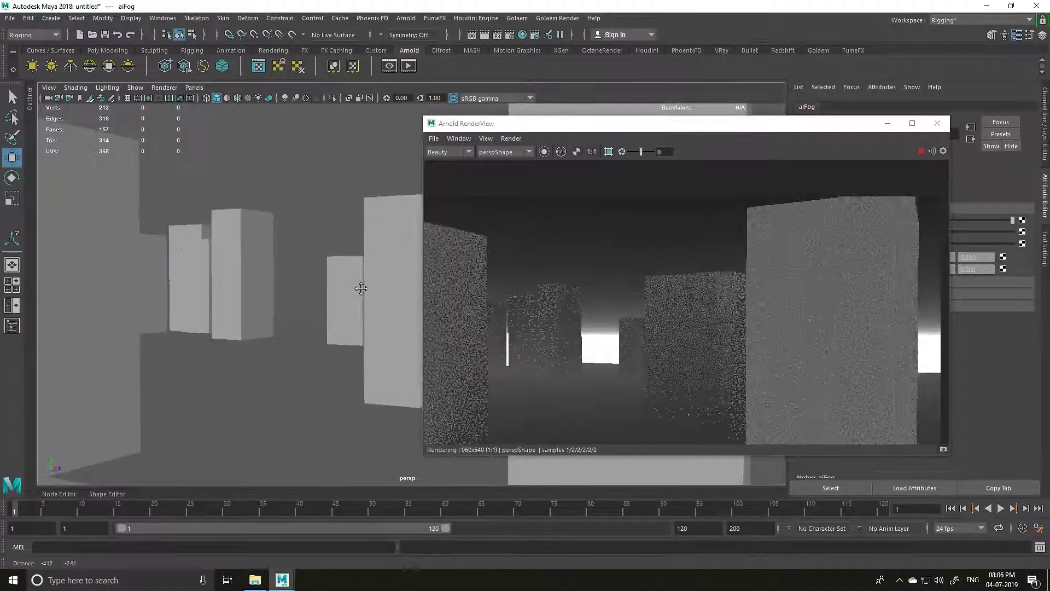
drag(640, 123, 384, 140)
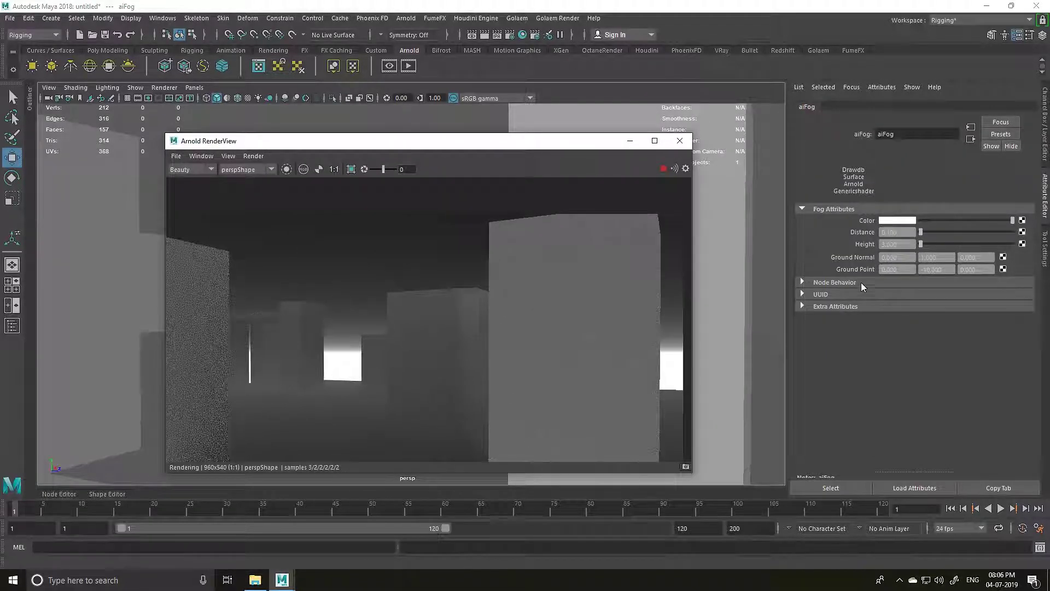
drag(899, 232, 812, 237)
text(0.3)
key(Return)
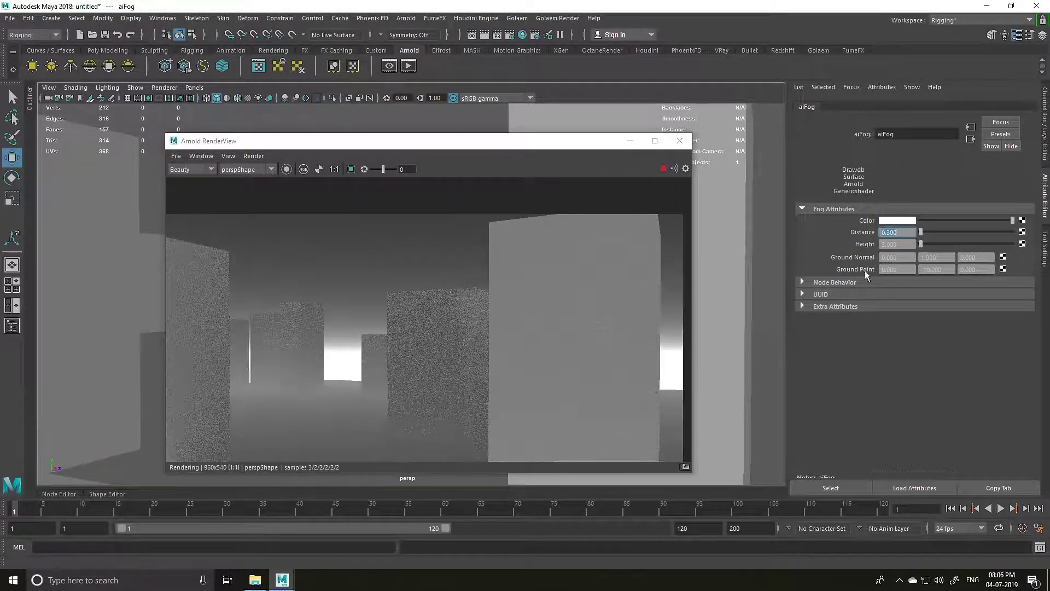
Step: Set the fog's ground normal Y component to 2 and its ground point Y value to -20
click(936, 257)
text(2)
key(Return)
drag(945, 269, 901, 268)
text(-20)
key(Return)
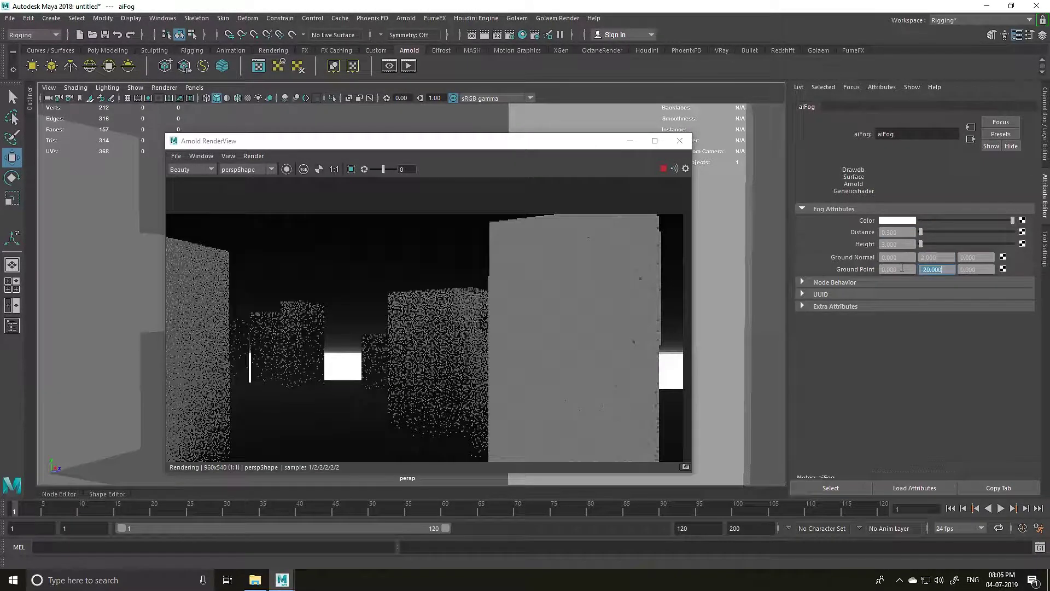
Step: Set the fog height to 10 and reduce the fog distance to 0.1, trying 0.2 first
drag(903, 244, 876, 241)
text(510)
key(Return)
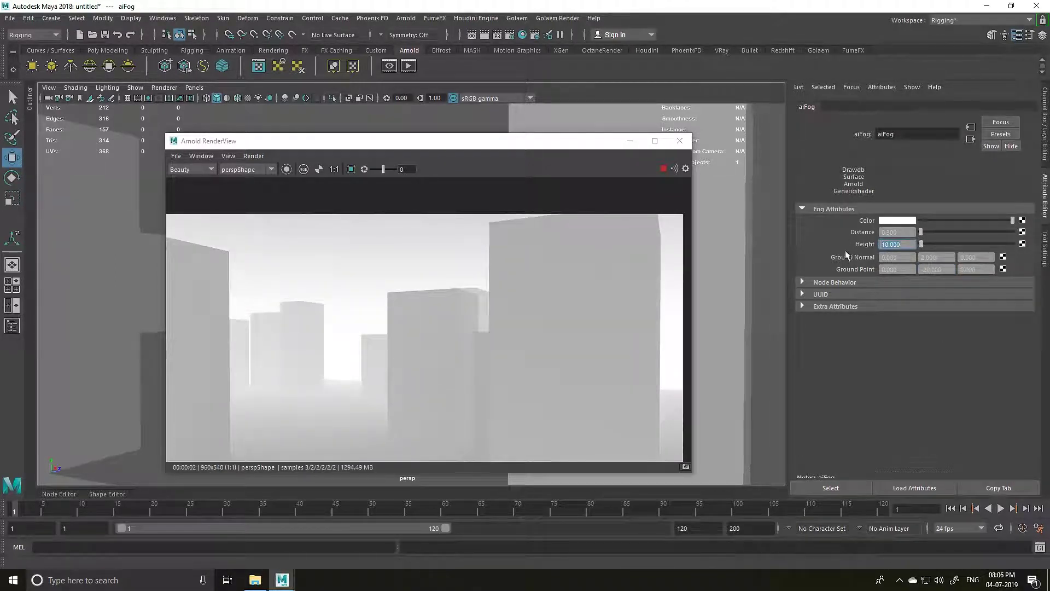
click(889, 232)
text(.2)
key(Return)
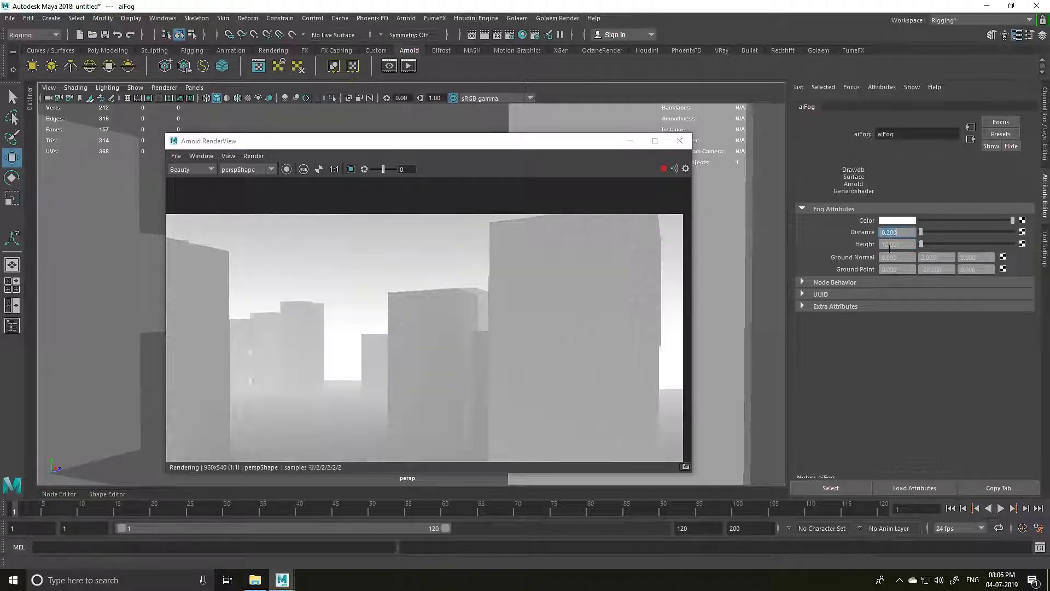
text(.1)
click(893, 244)
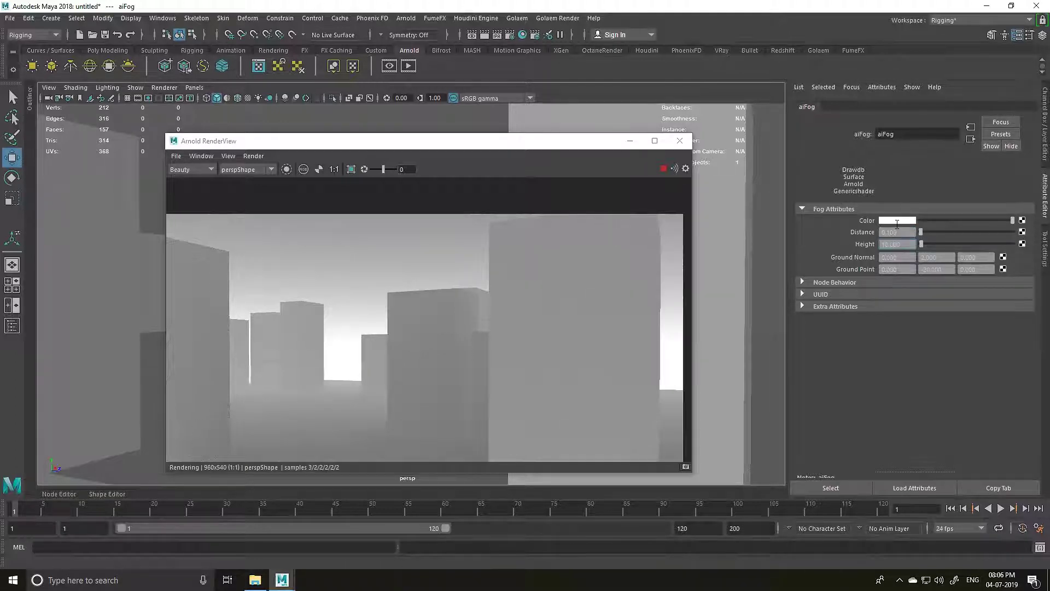
Step: Change the fog color to a saturated orange after trying yellow and light blue tints
click(895, 221)
click(843, 250)
drag(862, 263, 886, 268)
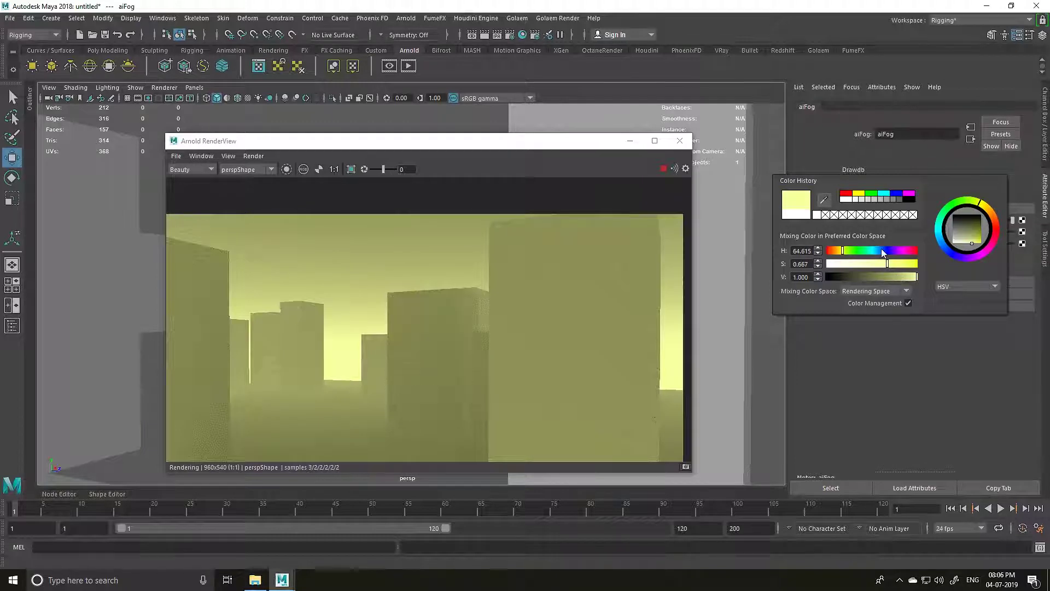
click(876, 251)
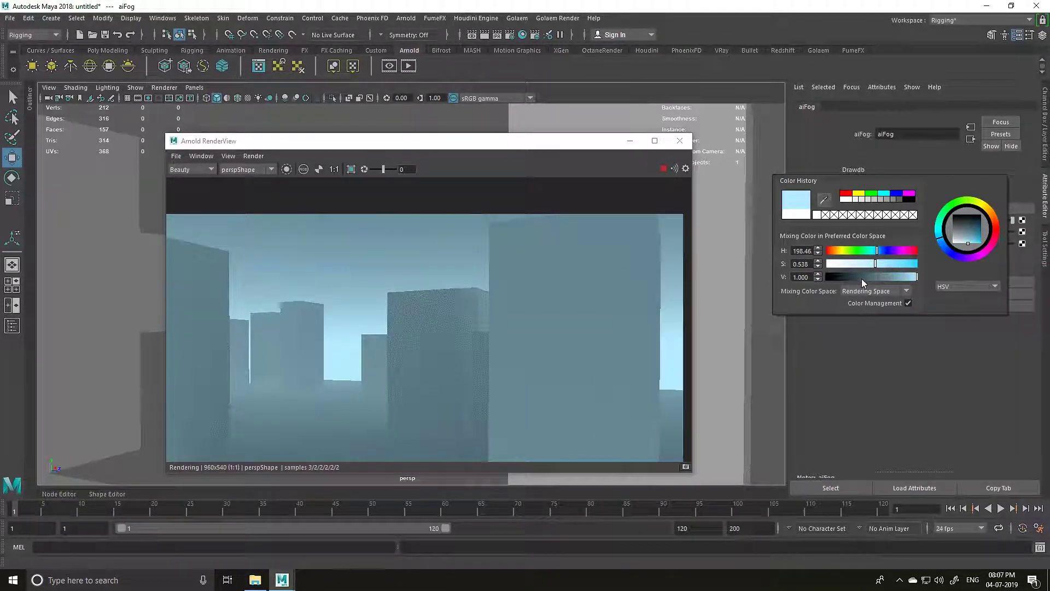
click(861, 276)
drag(864, 277, 922, 278)
drag(843, 254, 915, 264)
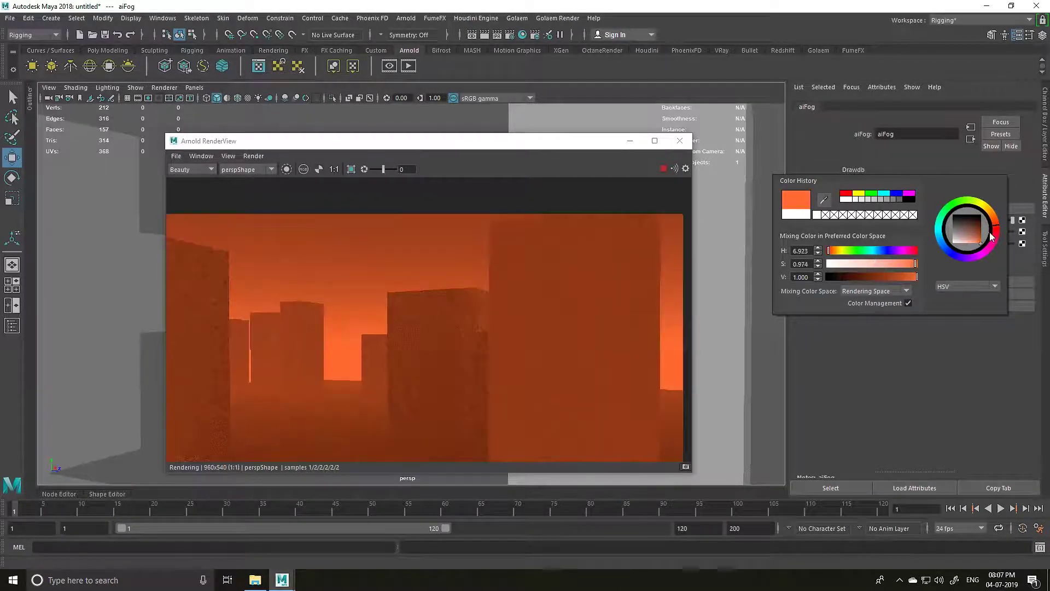
Step: Try a much larger fog height and a height of 5, and return the height to 10
drag(920, 242, 929, 243)
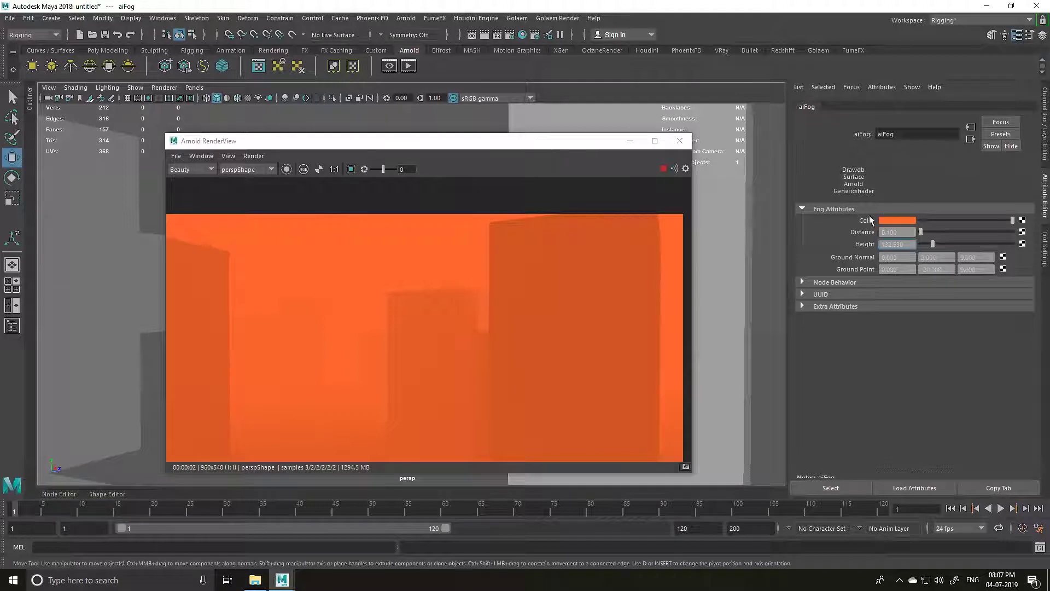
text(5)
key(Return)
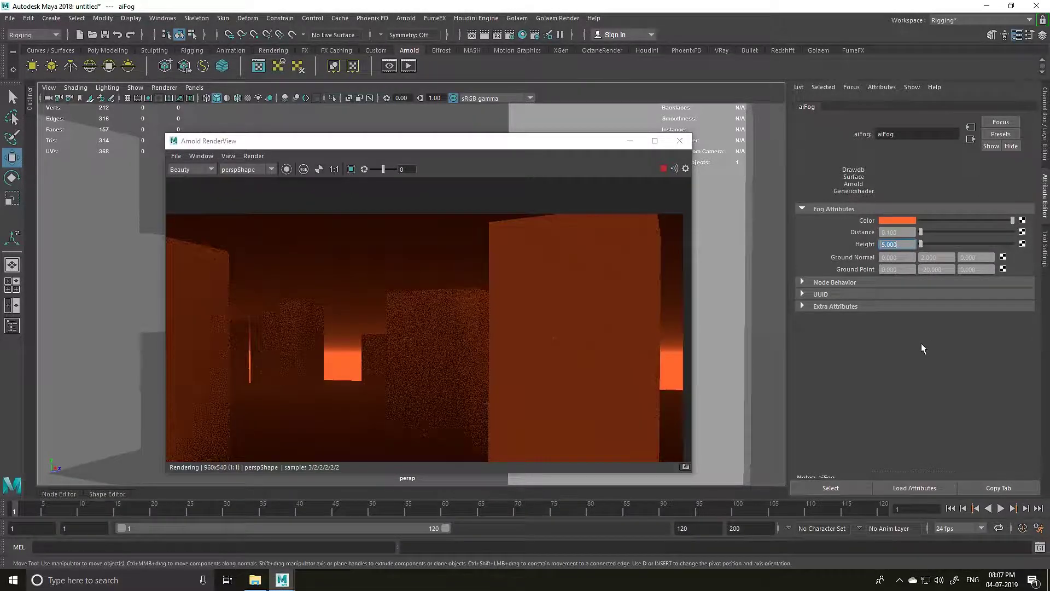
click(896, 245)
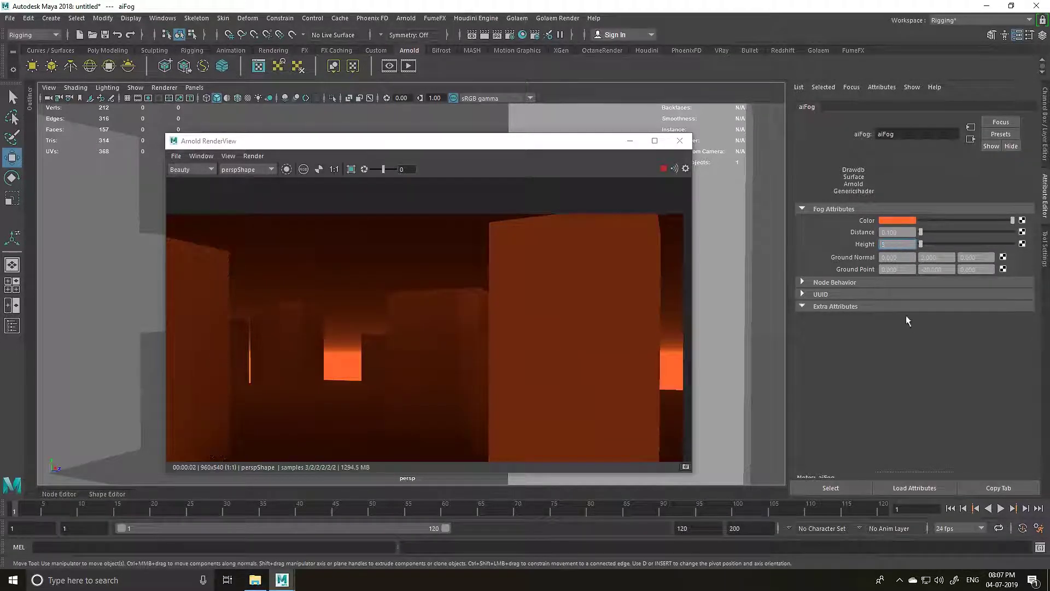
text(10)
key(Tab)
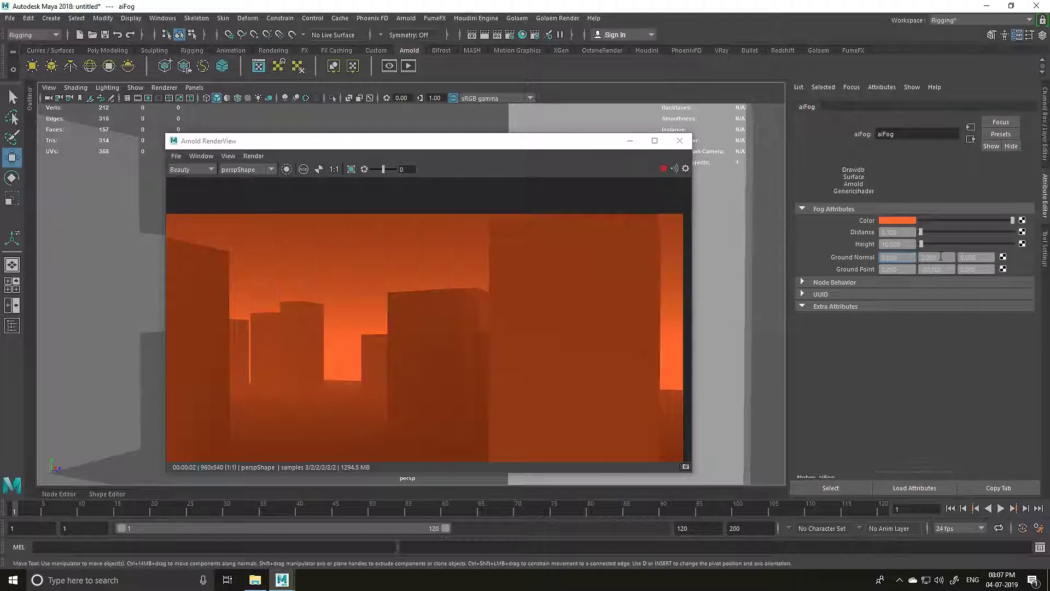
Step: Set the fog's ground point Y value to 0 and its ground normal Y component to 1
click(946, 270)
drag(946, 269, 915, 273)
click(936, 259)
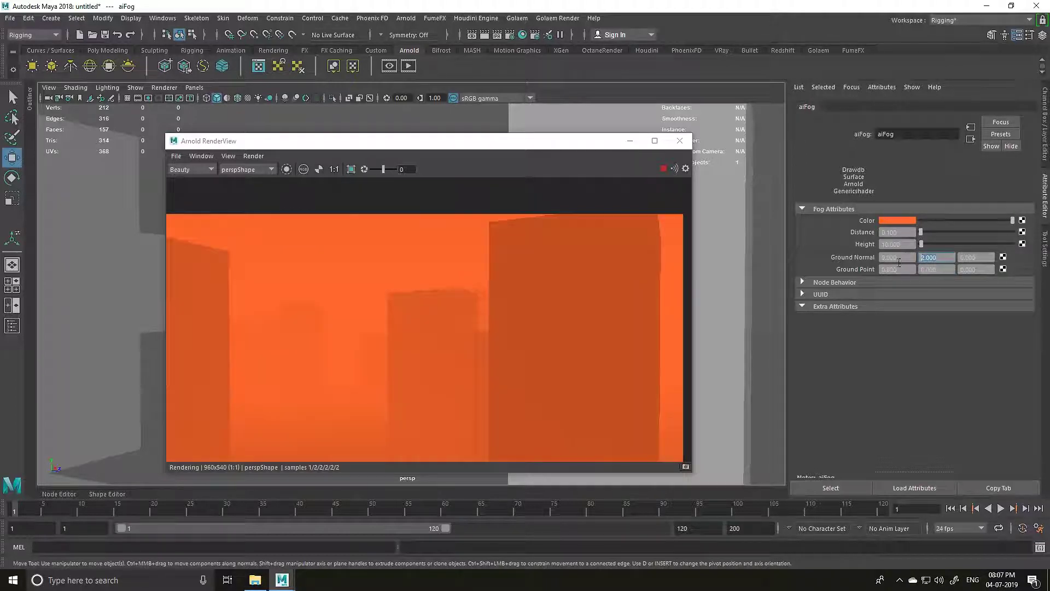
text(1)
Step: Point the fog's ground normal along the X axis by setting X to 1 and Y to 0
click(884, 257)
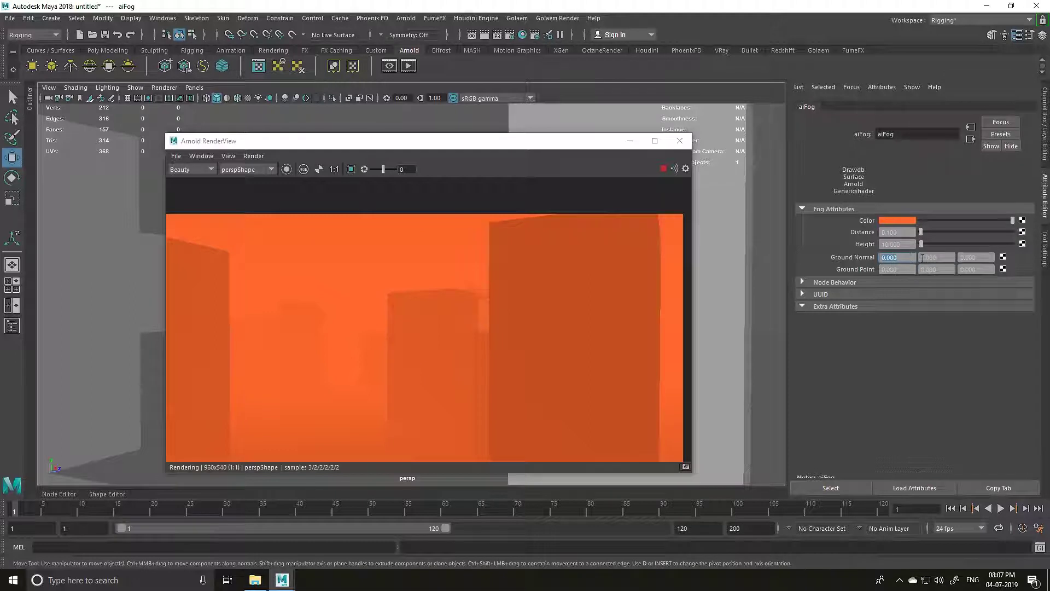
click(943, 259)
text(0)
click(941, 268)
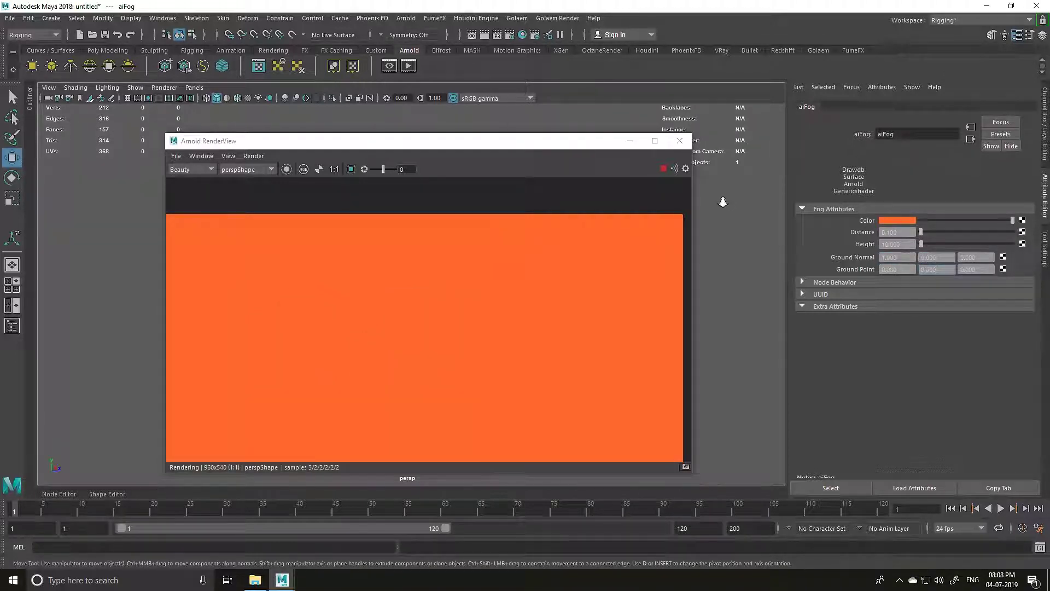
Step: Reduce the fog height to 1 and further to 0.2, and inspect the sideways fog from another angle
click(902, 232)
key(Tab)
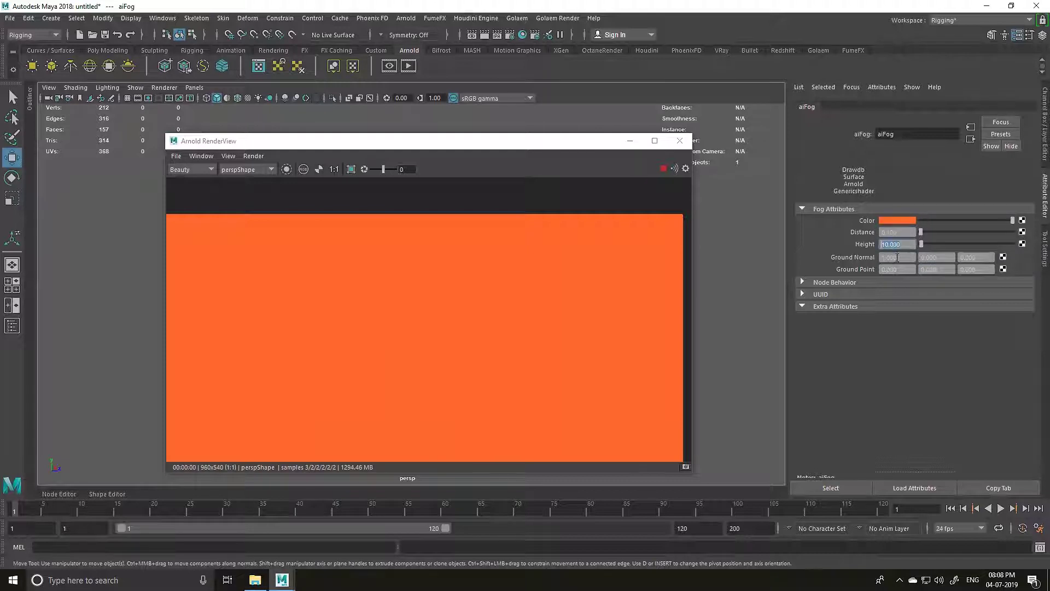
text(1)
key(Return)
text(0.2)
click(902, 232)
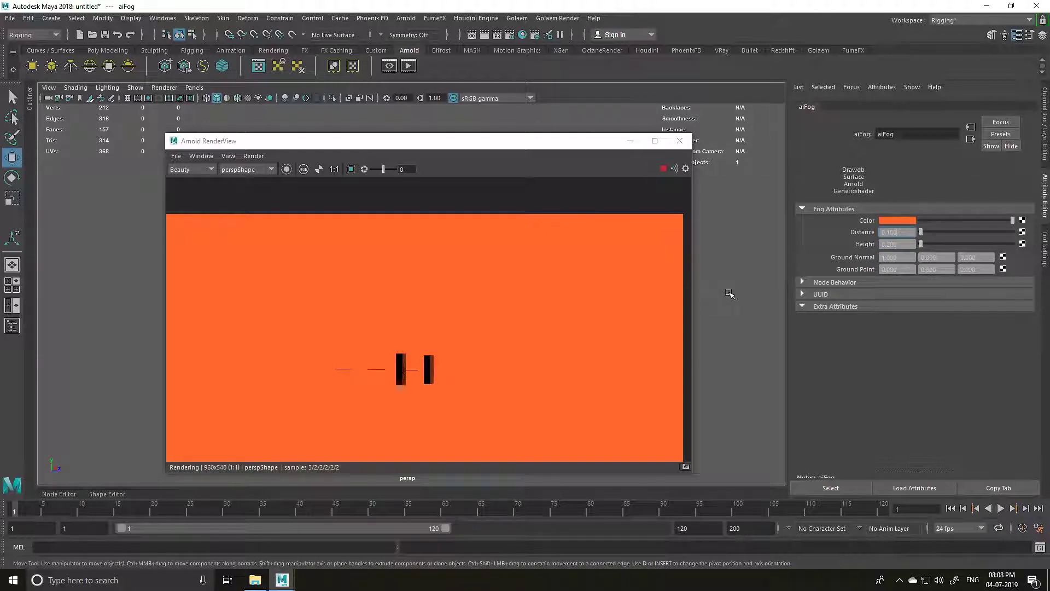
alt+drag(684, 285, 645, 270)
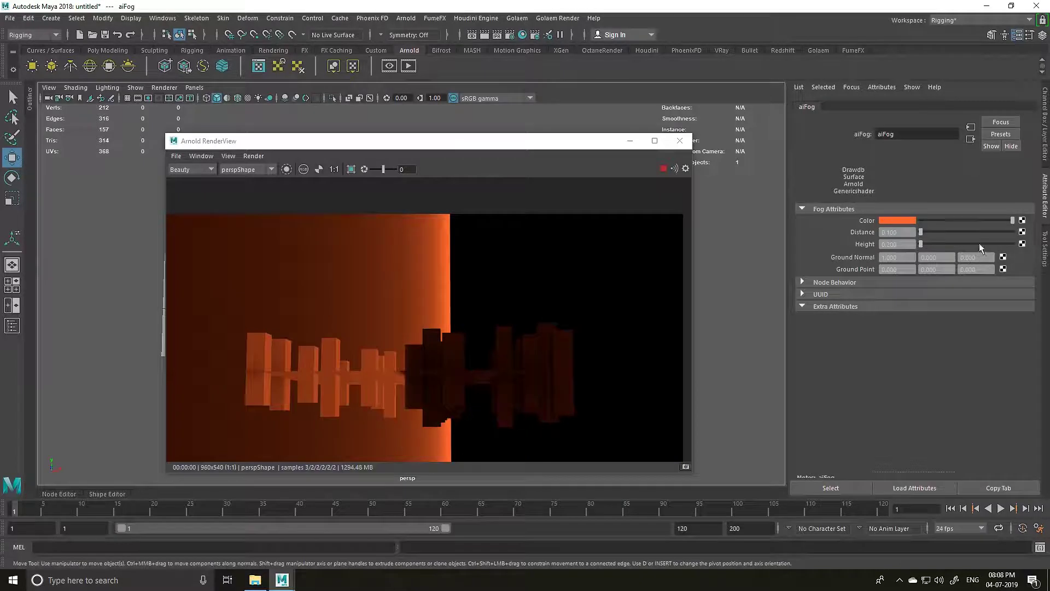
Step: Point the fog's ground normal along the Z axis by setting Z to 1 and X to 0
text(1)
key(Return)
click(895, 257)
alt+drag(746, 301, 839, 304)
Step: Turn the fog's ground normal back upright with Y at 1 and Z at 0
drag(946, 257, 805, 248)
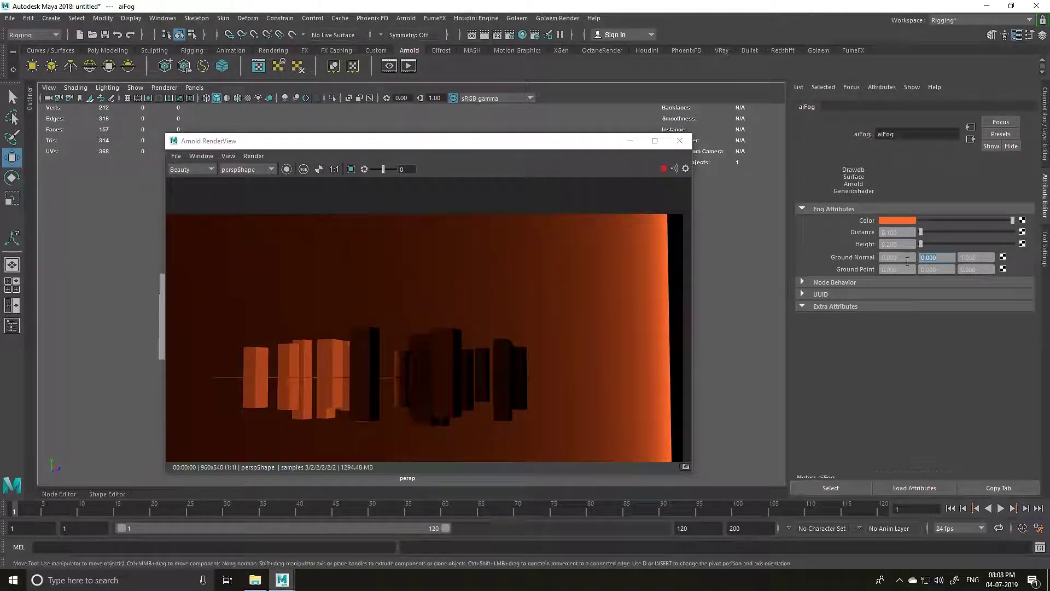
drag(977, 258, 959, 258)
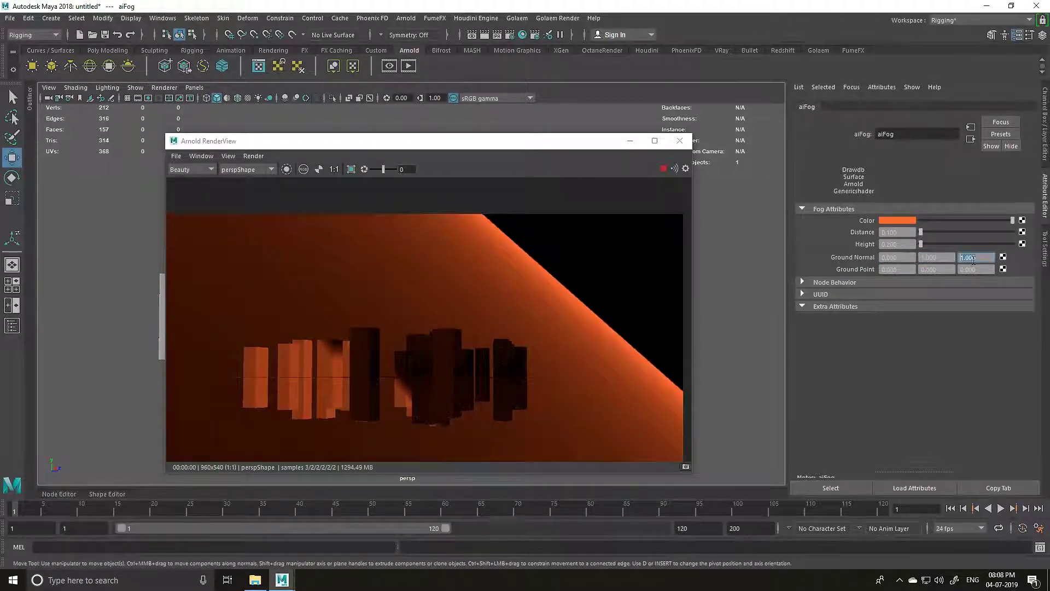
text(0)
key(Return)
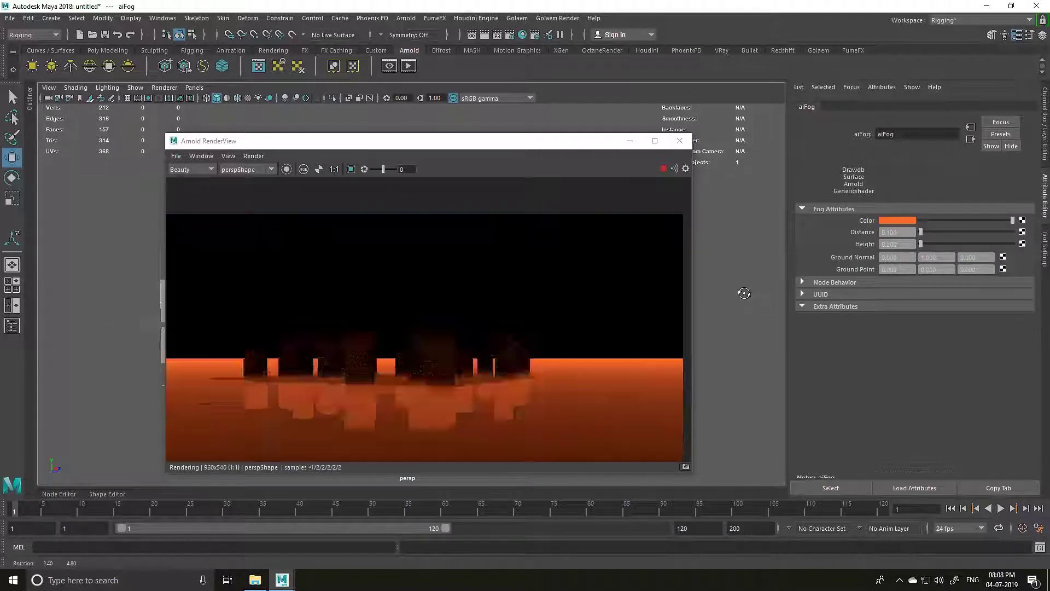
Step: Examine the fog around the plane in the render and set the ground point's Y value to -1
scroll(745, 286, up, 3)
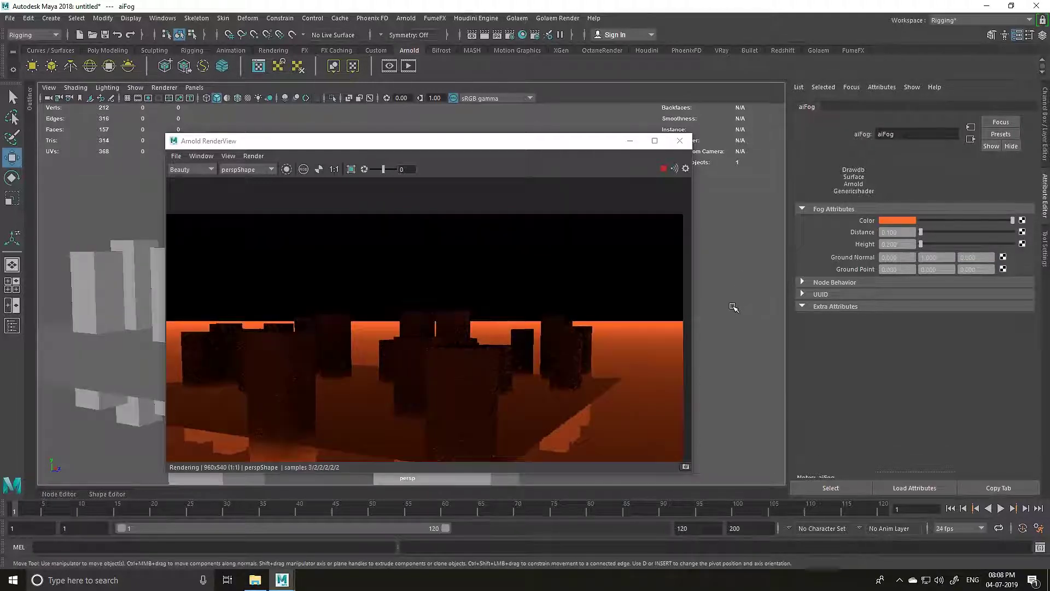
scroll(733, 307, up, 3)
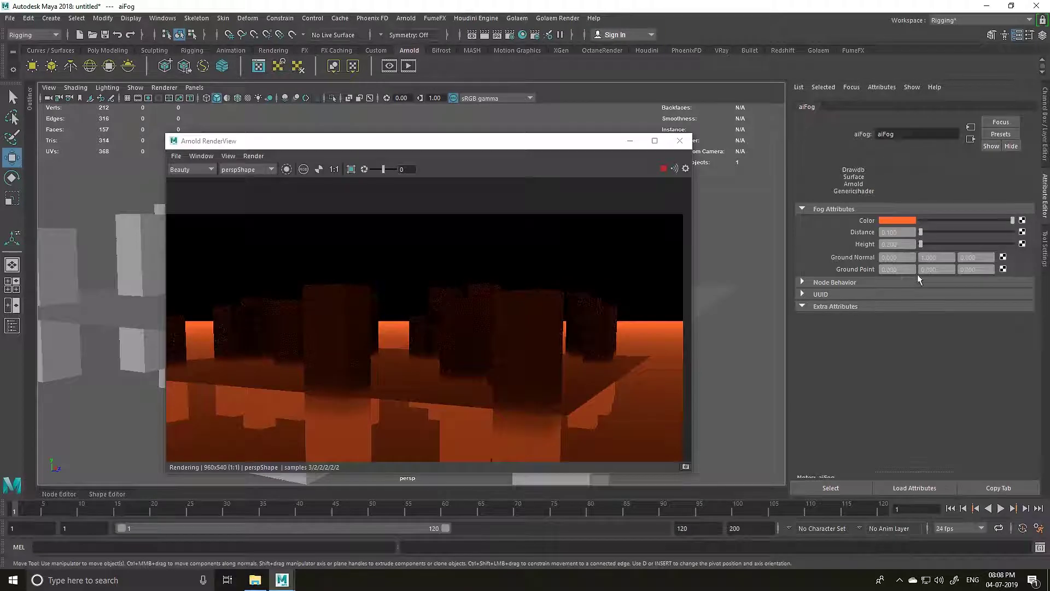
alt+drag(759, 323, 742, 275)
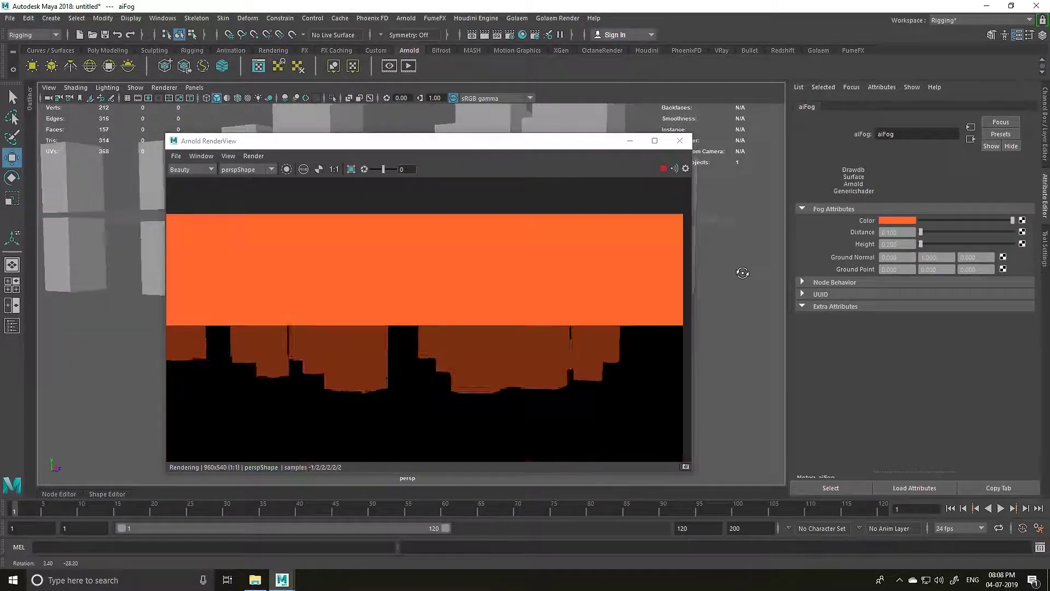
click(946, 270)
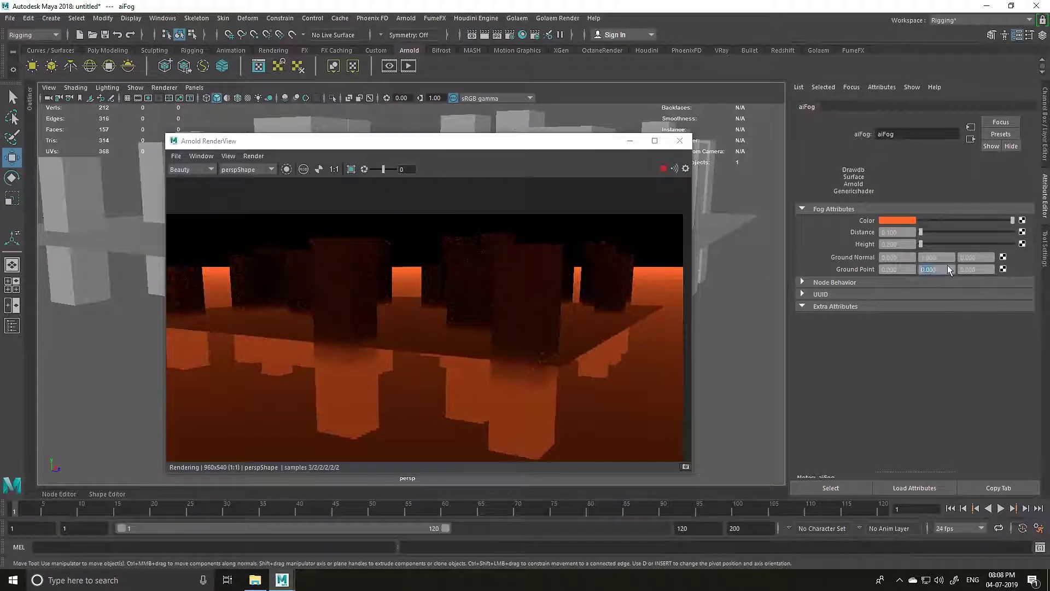
text(-)
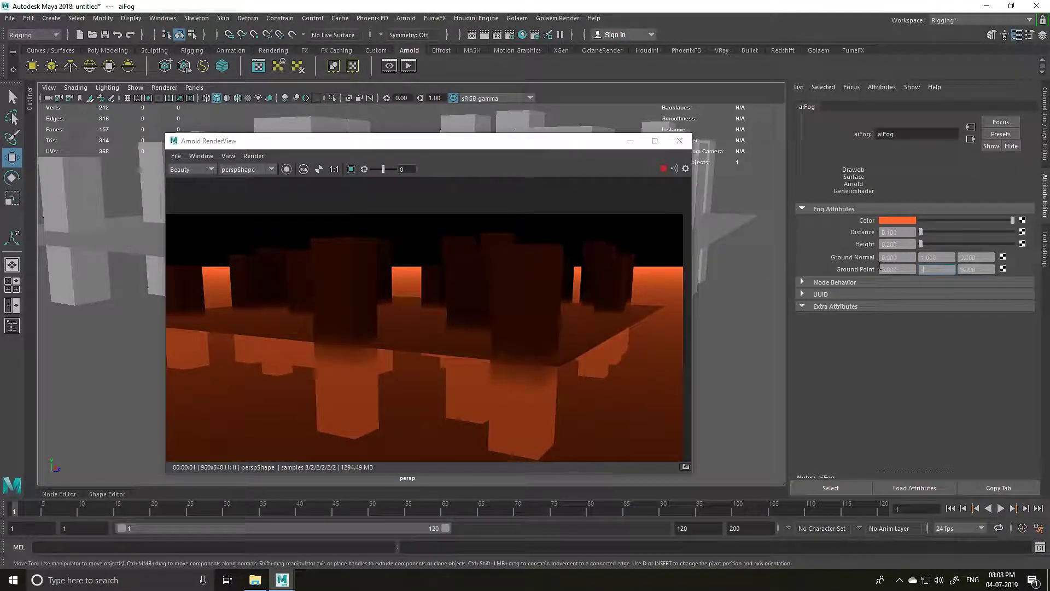
text(1)
key(Return)
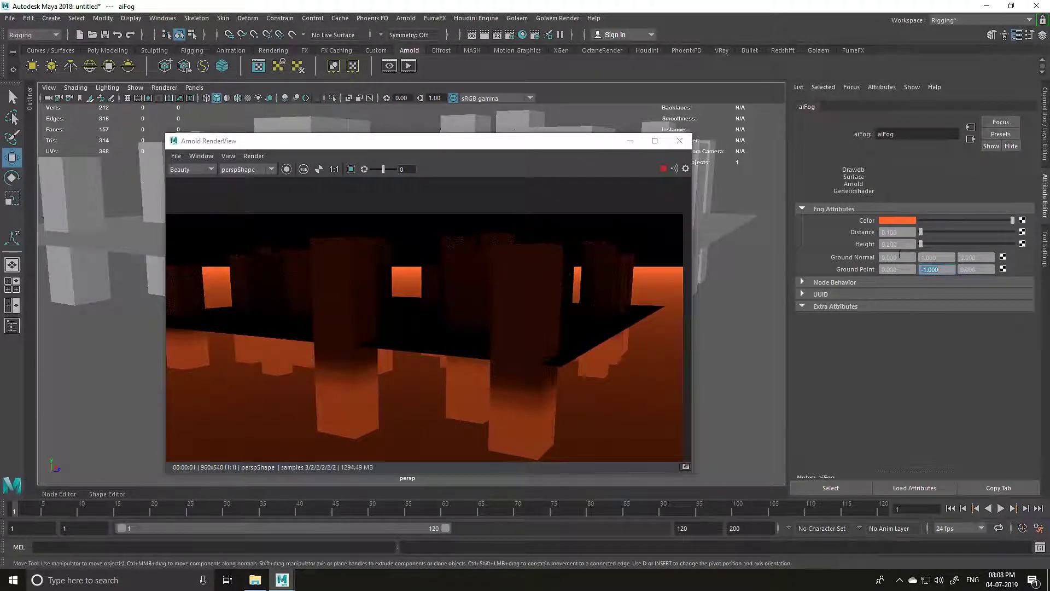
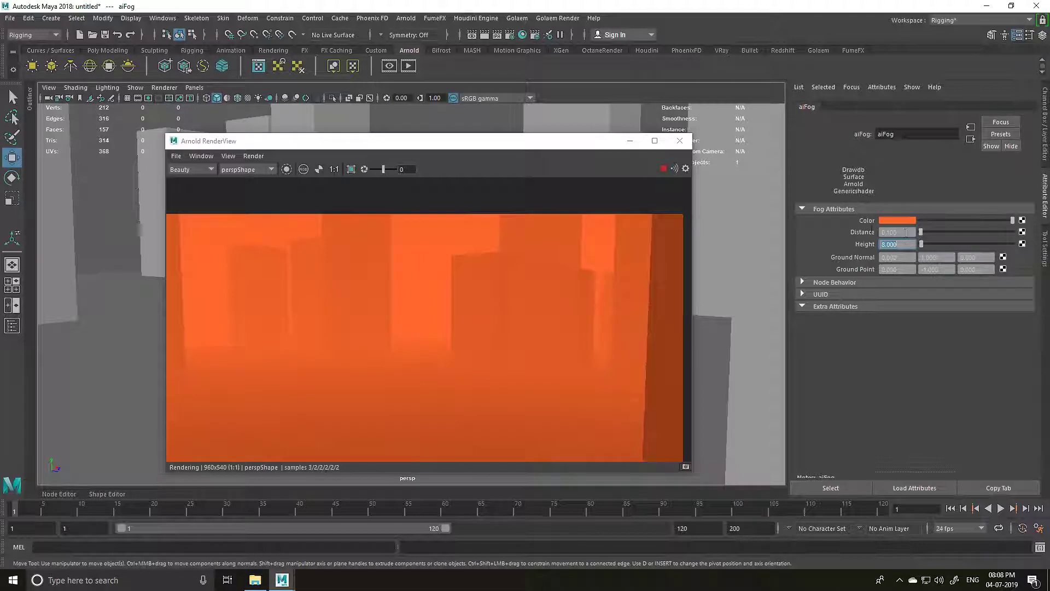
Step: Set the fog distance to 0.05
text(0.05)
key(Return)
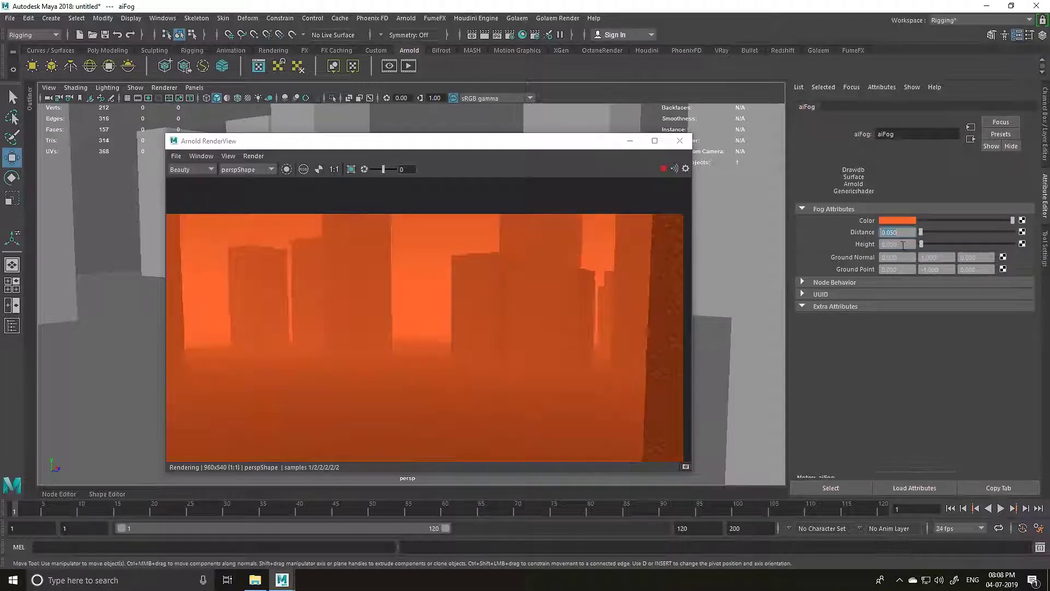
Step: Create a polygon sphere among the blocks, close the render window and raise the sphere about 1.77 cm along Y
click(109, 50)
drag(294, 134, 535, 128)
click(32, 65)
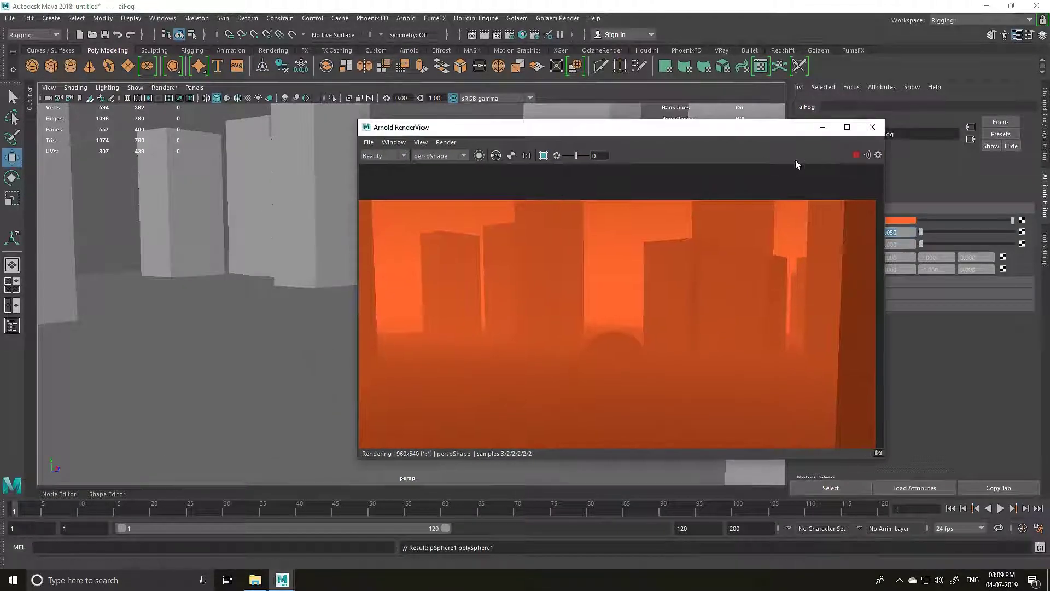
click(870, 125)
drag(416, 271, 416, 186)
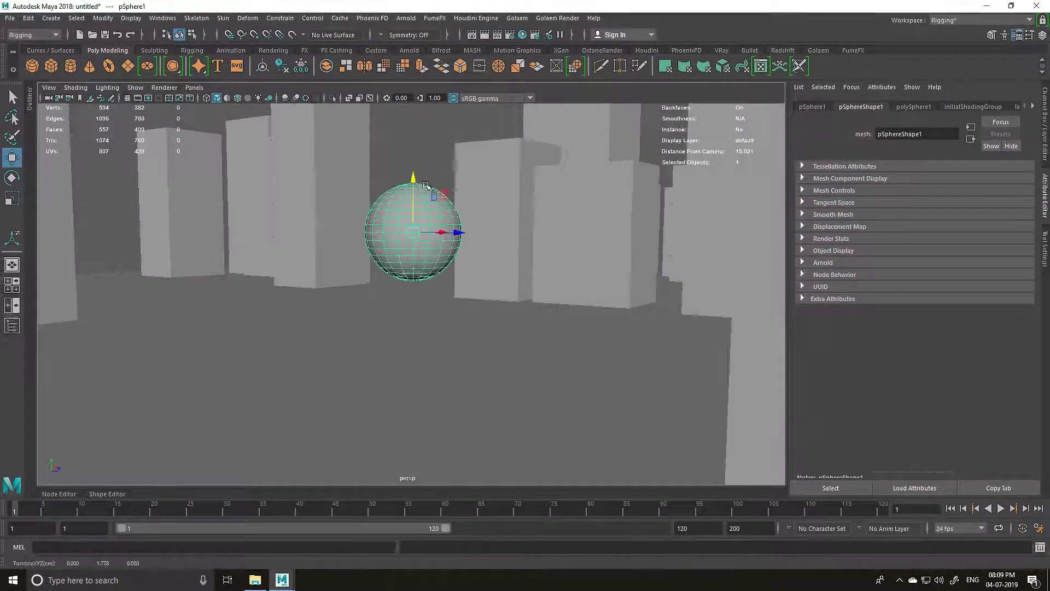
Step: Move the sphere to about X -1.54 and Z -0.64 and scale it uniformly to about 1.4
drag(452, 235, 417, 241)
drag(403, 193, 383, 227)
key(r)
Step: Set the sphere's axis and height subdivisions to 50
key(ctrl+a)
click(929, 231)
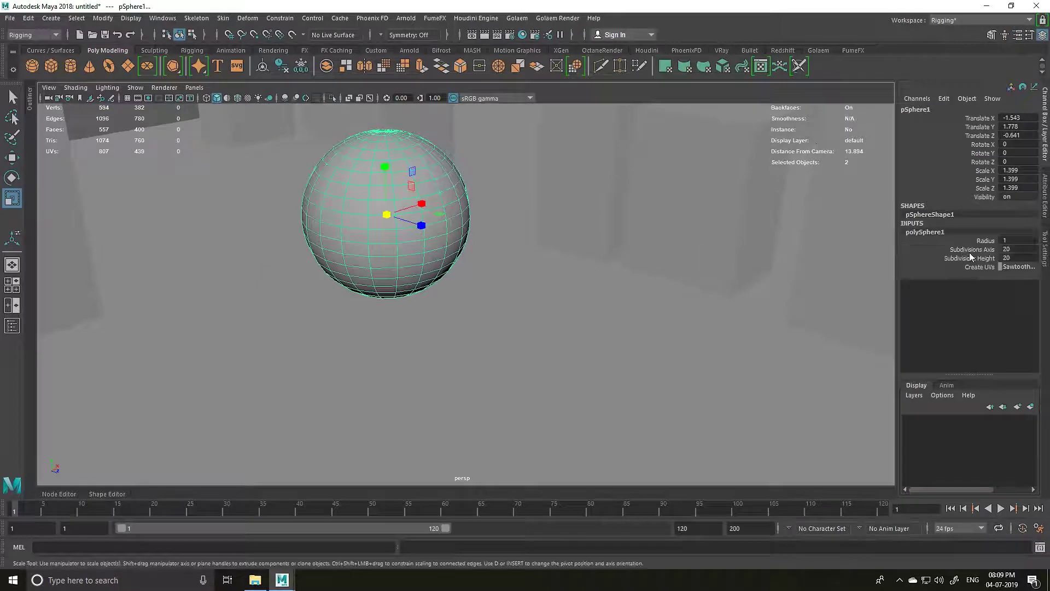
drag(968, 250, 923, 257)
ctrl+middle_drag(221, 212, 776, 228)
ctrl+middle_drag(323, 209, 629, 206)
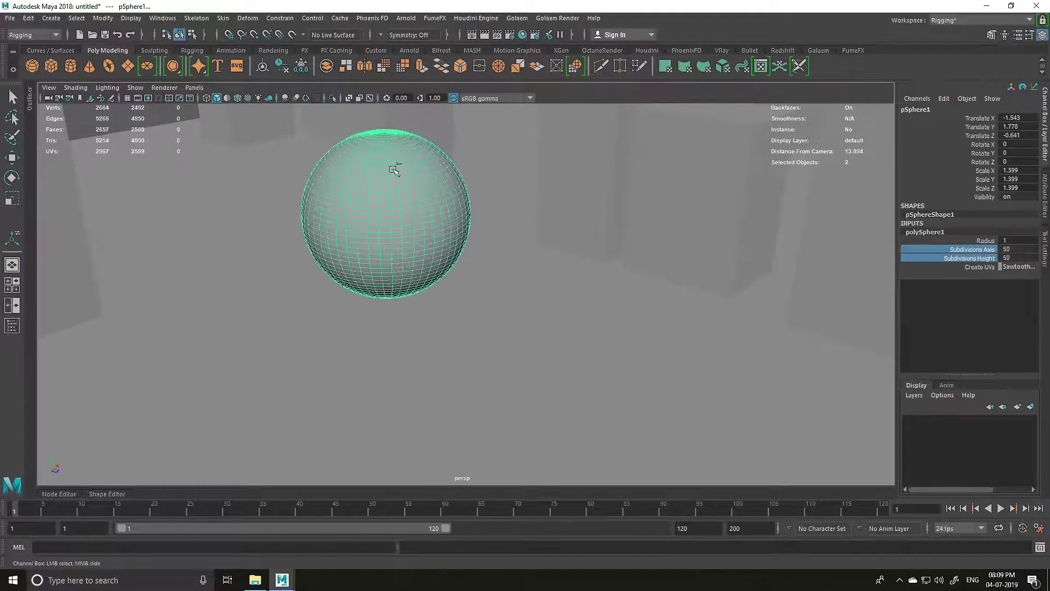
Step: Assign a new Arnold aiStandardSurface material to the sphere
alt+drag(474, 183, 497, 170)
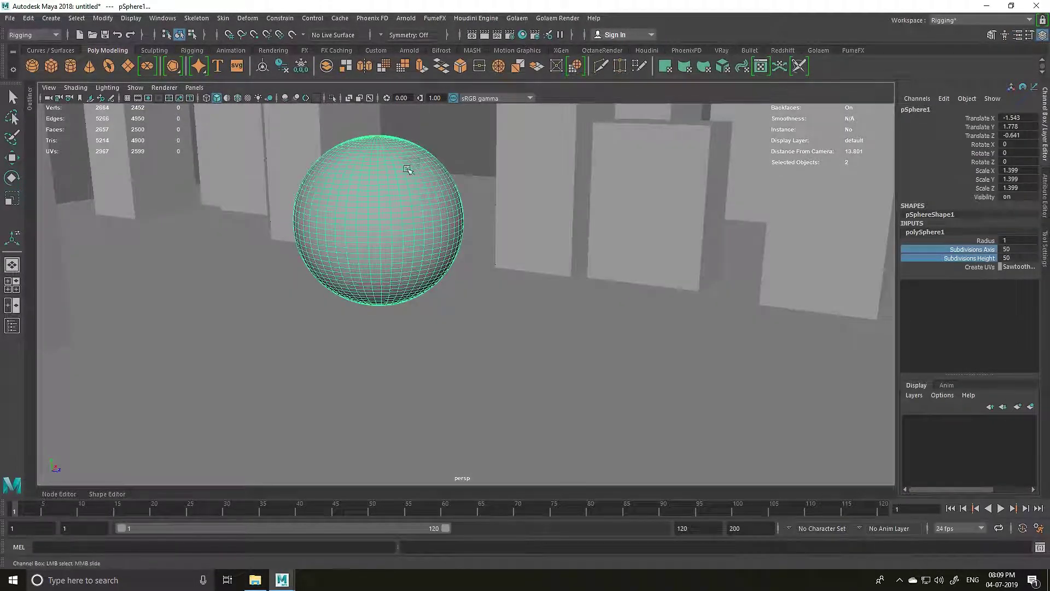
right_drag(408, 171, 415, 438)
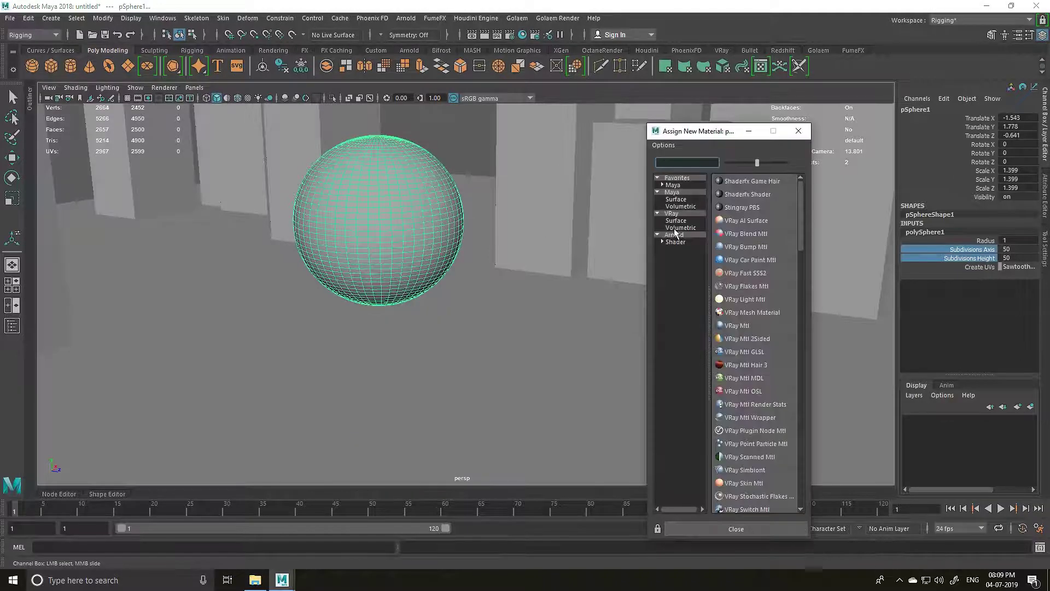
click(675, 235)
click(764, 261)
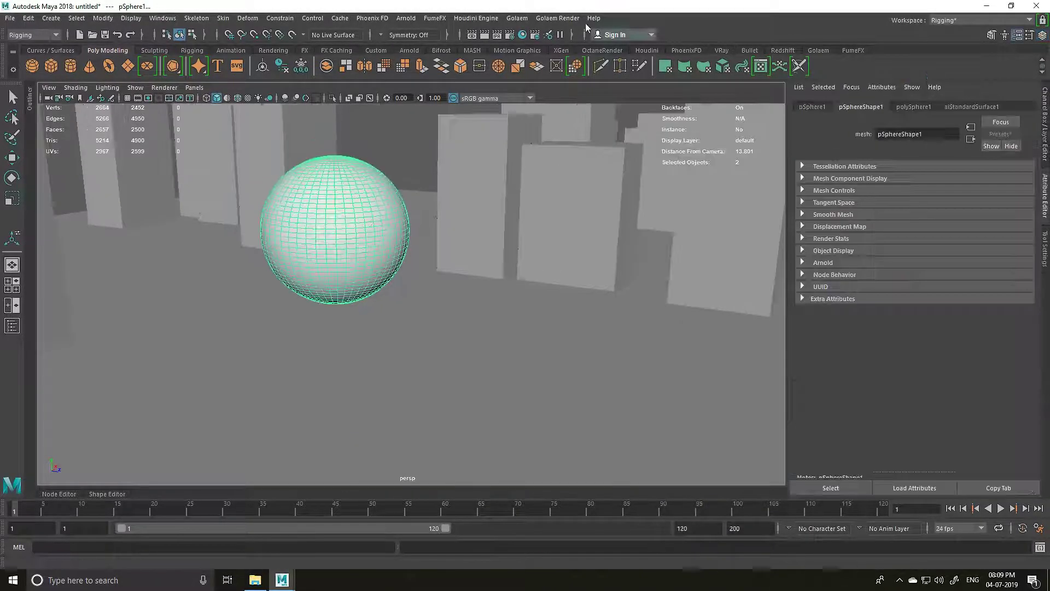
Step: Open the Hypershade and graph the network of the sphere's aiStandardSurface material
click(522, 36)
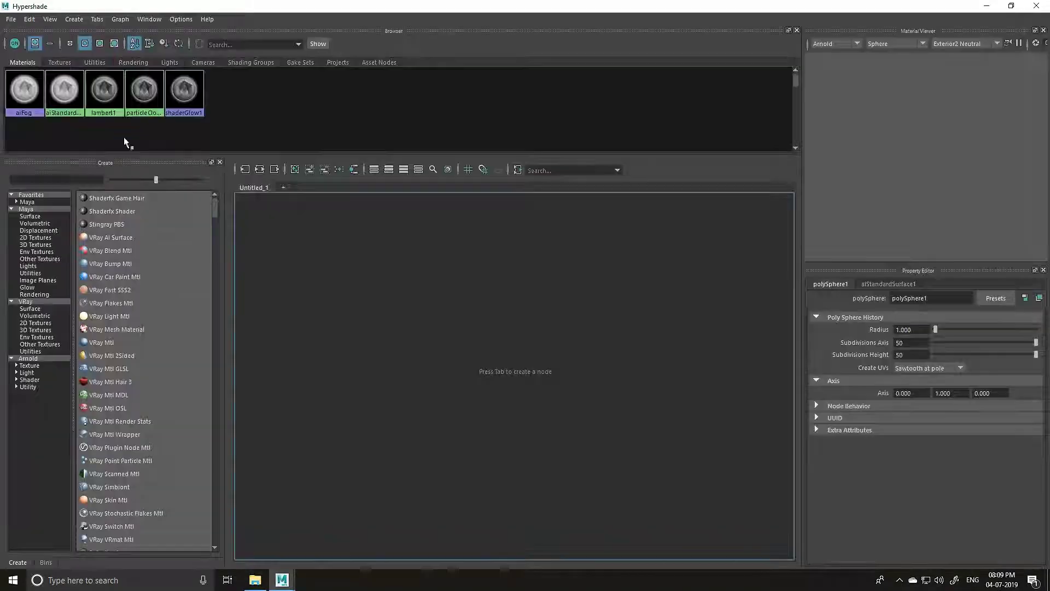
click(65, 90)
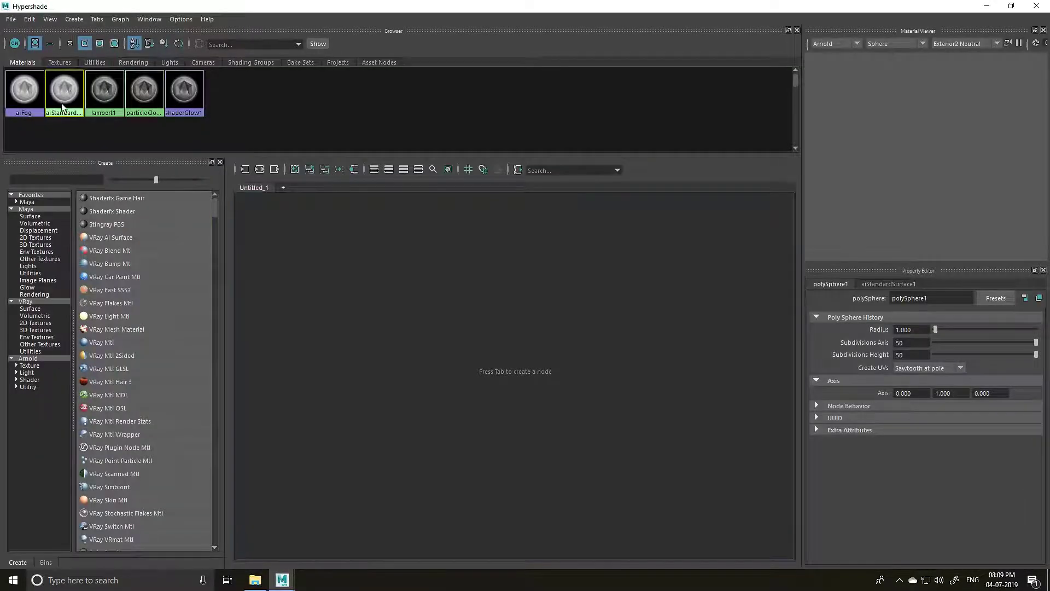
right_click(65, 87)
click(100, 119)
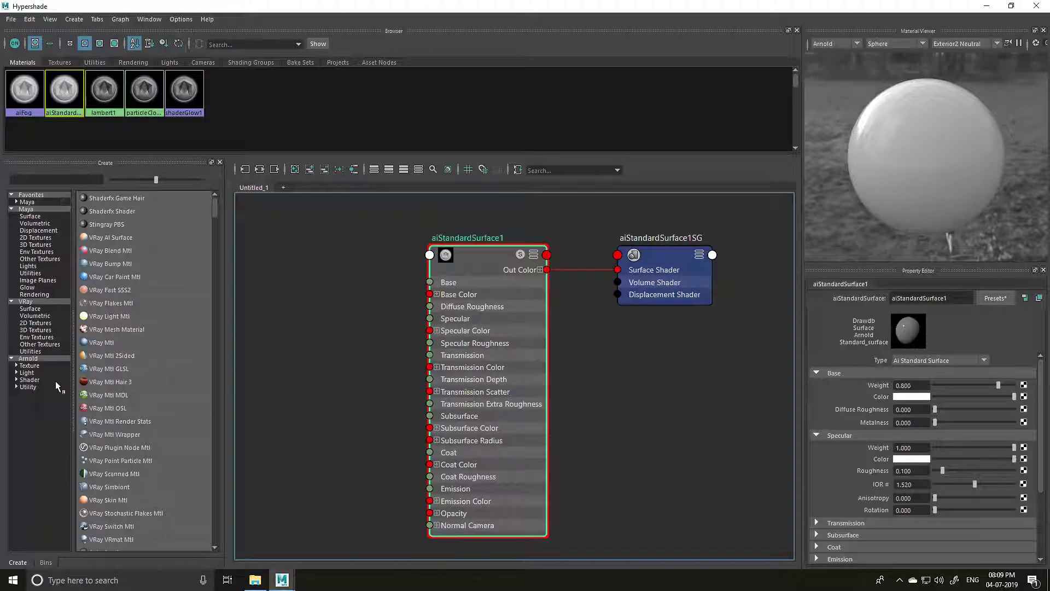
Step: Create an Arnold aiFlakes texture node and place it beside the aiStandardSurface1 node in the graph
click(29, 358)
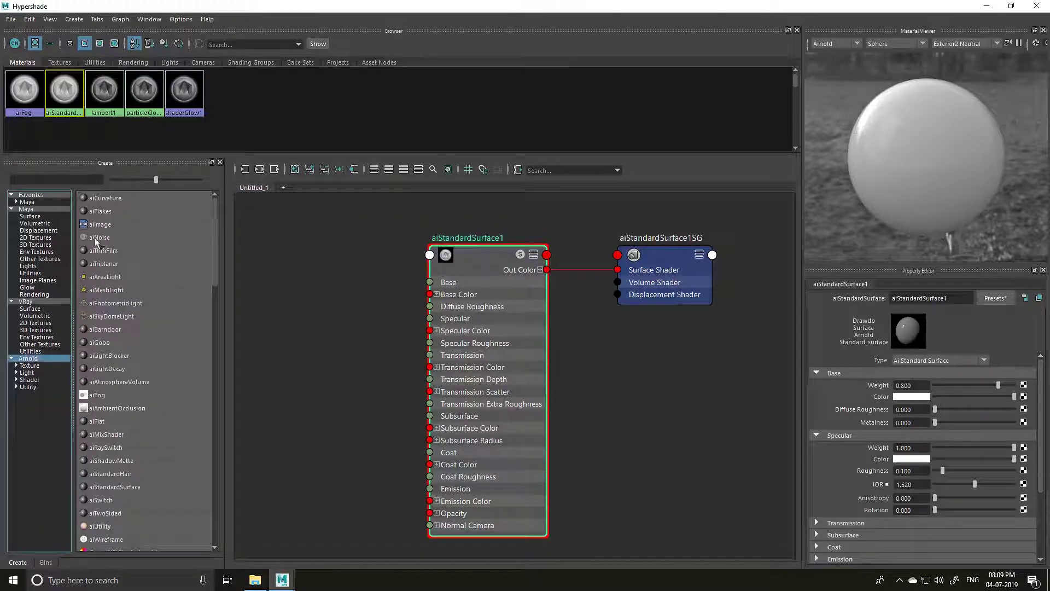
click(113, 213)
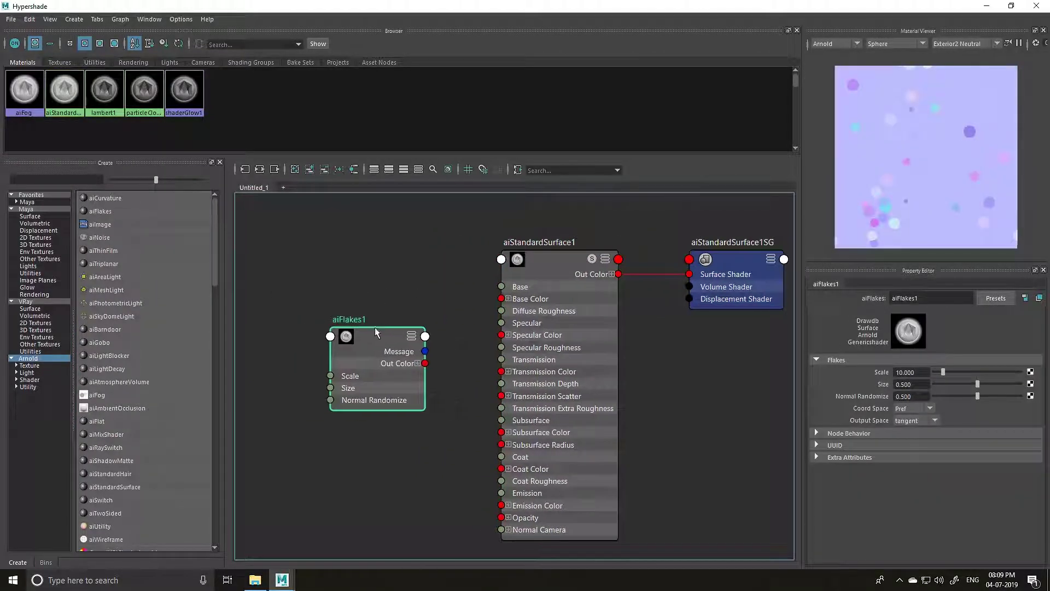
alt+middle_drag(344, 277, 475, 281)
drag(477, 321, 413, 366)
alt+middle_drag(511, 396, 492, 357)
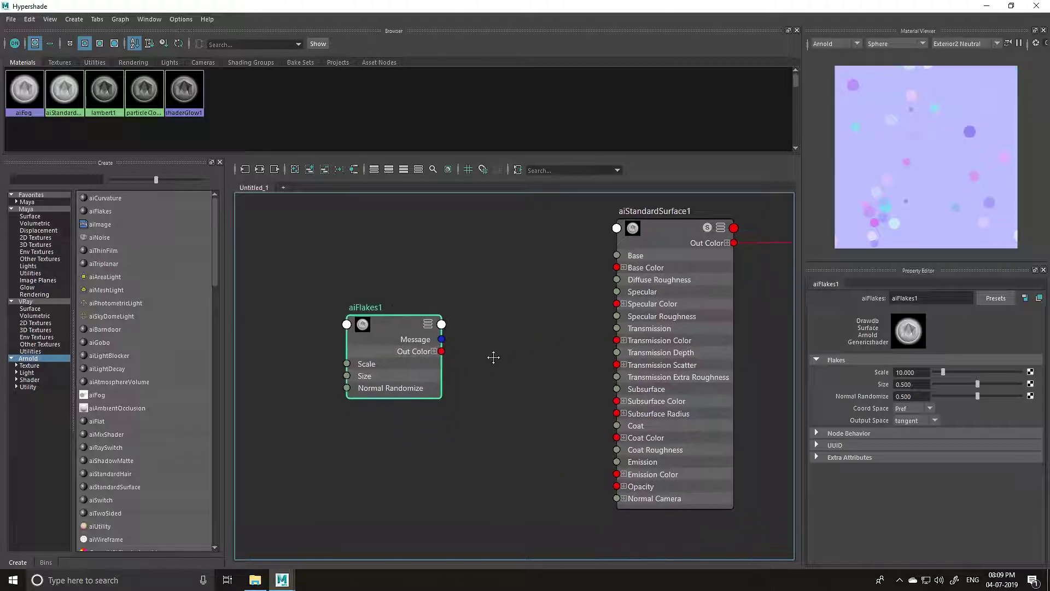
Step: Create an aiColorCorrect node and connect the flakes node's Out Color to its Input
click(442, 351)
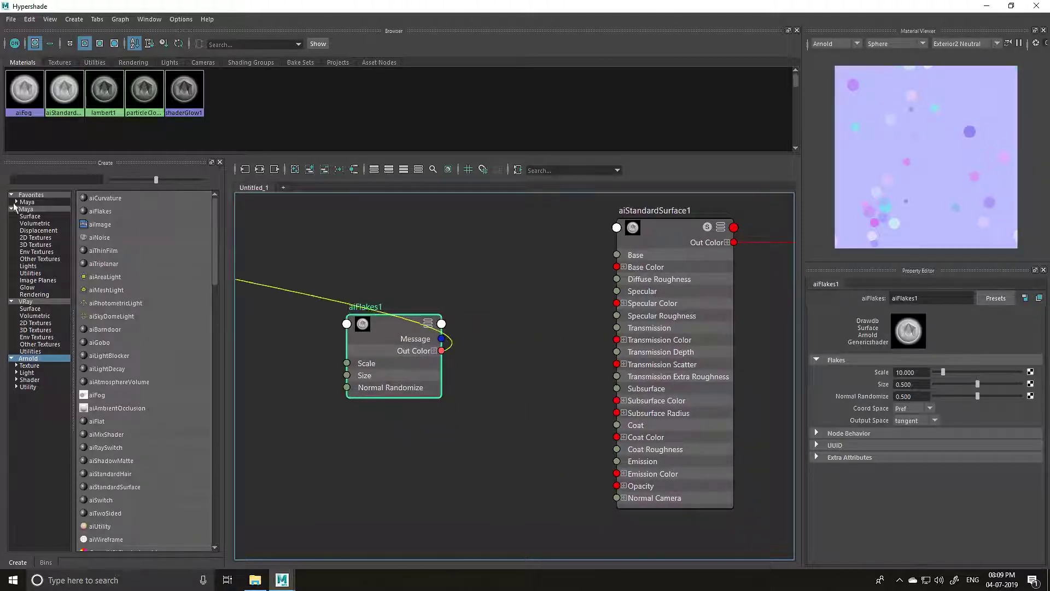
click(33, 179)
text(colo)
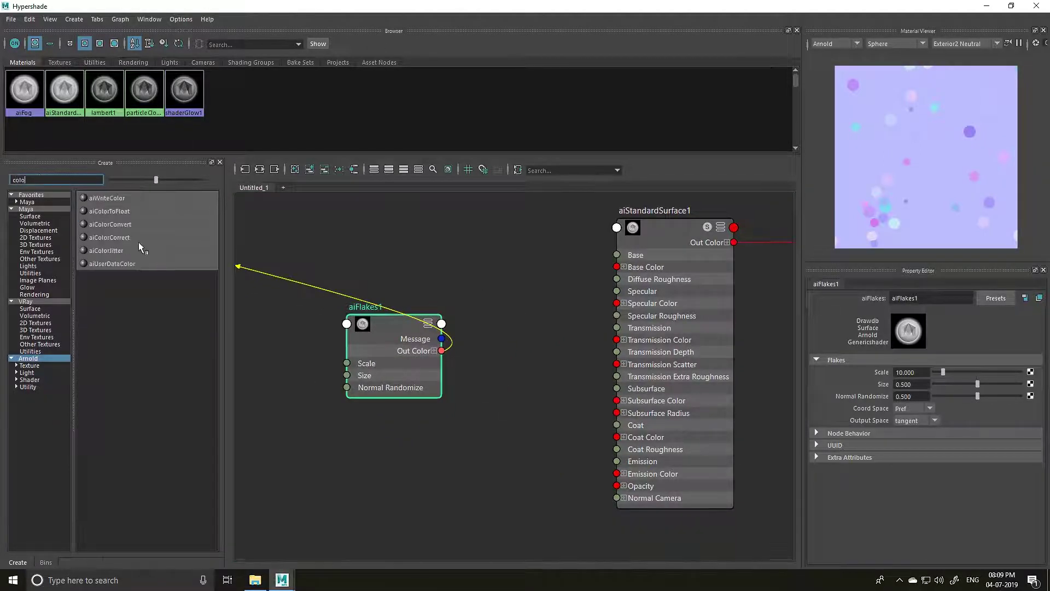
click(117, 236)
click(491, 355)
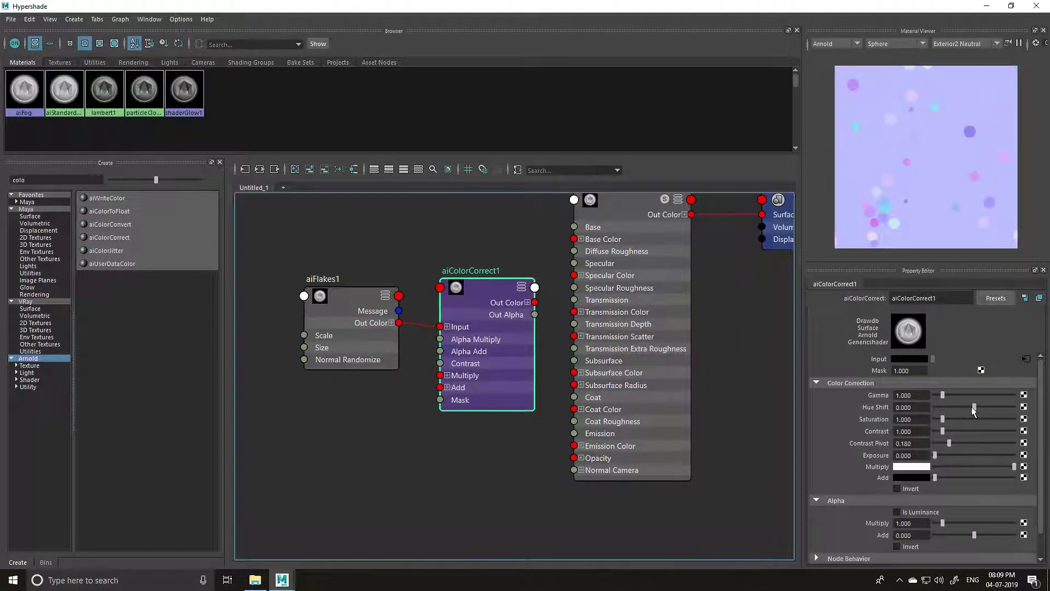
Step: Set the color correct node's saturation to 0 and connect its Out Color to the aiStandardSurface material's Emission Color
drag(944, 419, 936, 419)
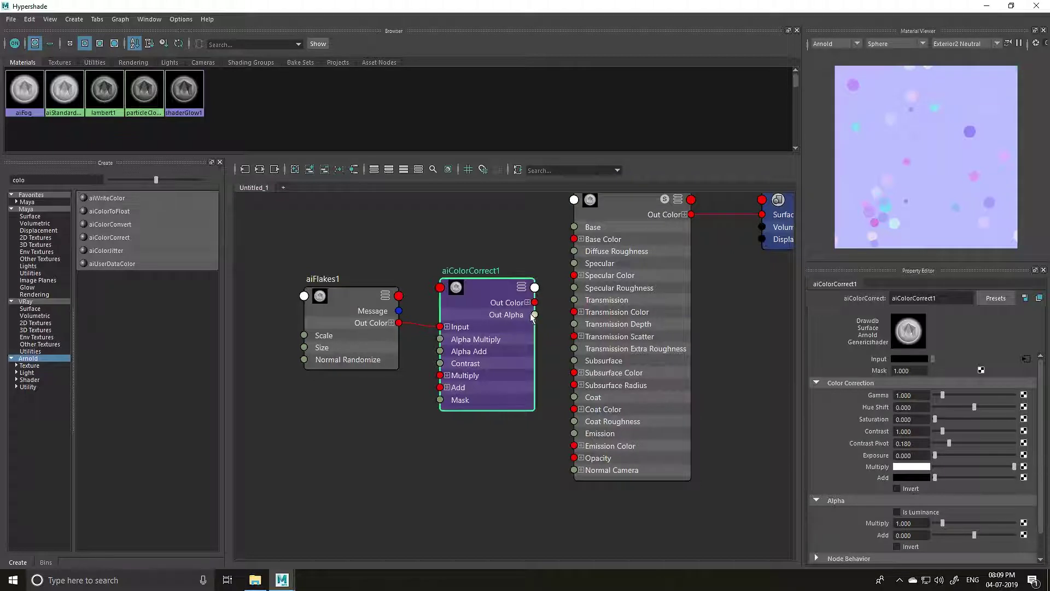
click(492, 291)
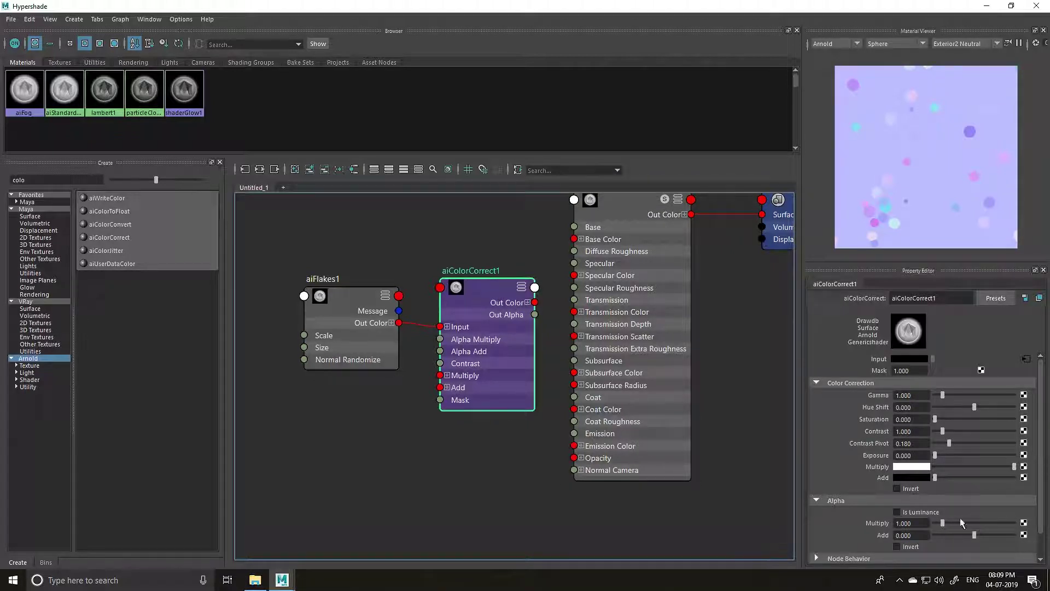
drag(534, 302, 573, 445)
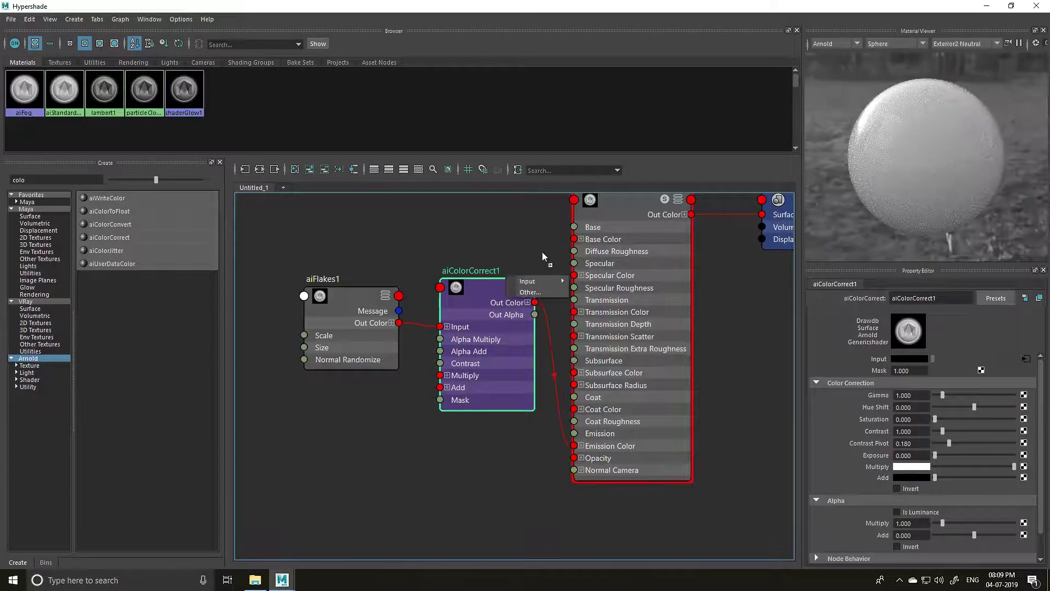
Step: Set both the base weight and the specular weight of the aiStandardSurface material to 0
click(618, 203)
drag(932, 383, 926, 385)
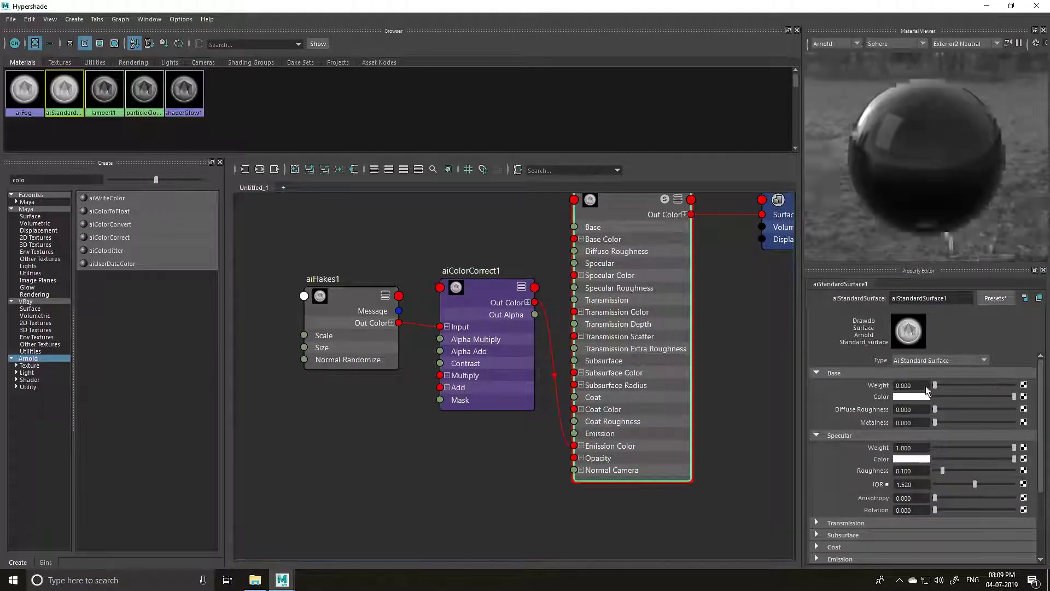
drag(957, 447, 933, 447)
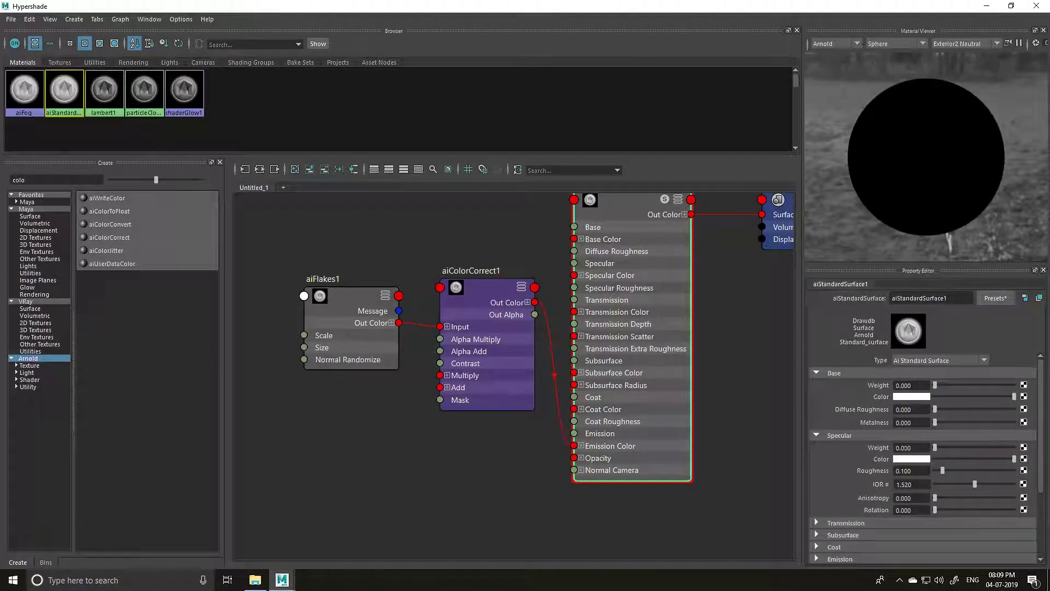
Step: Set the emission weight of the aiStandardSurface material to 5
click(856, 372)
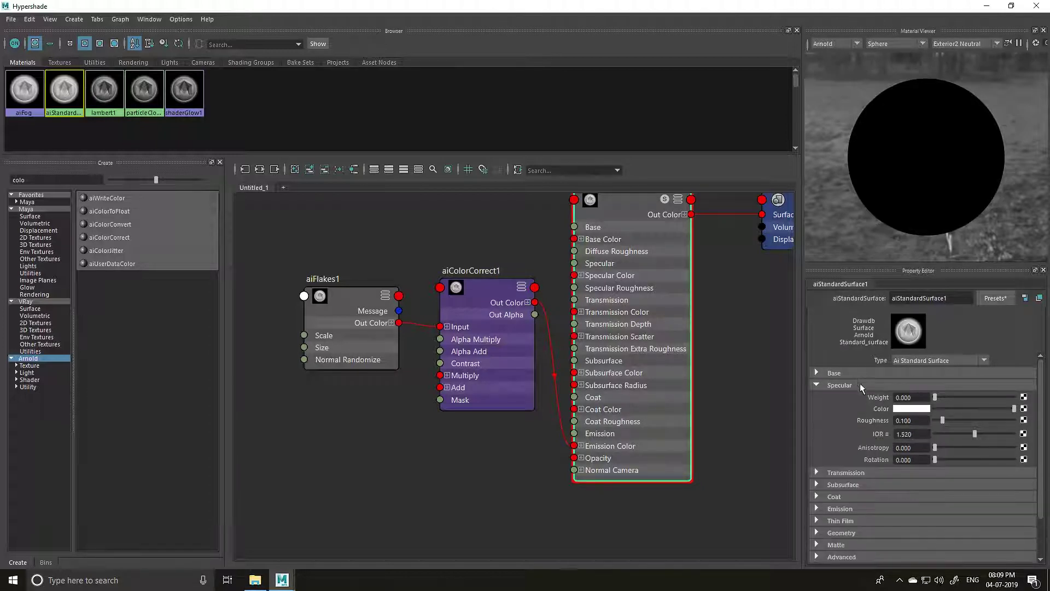
click(859, 383)
click(839, 433)
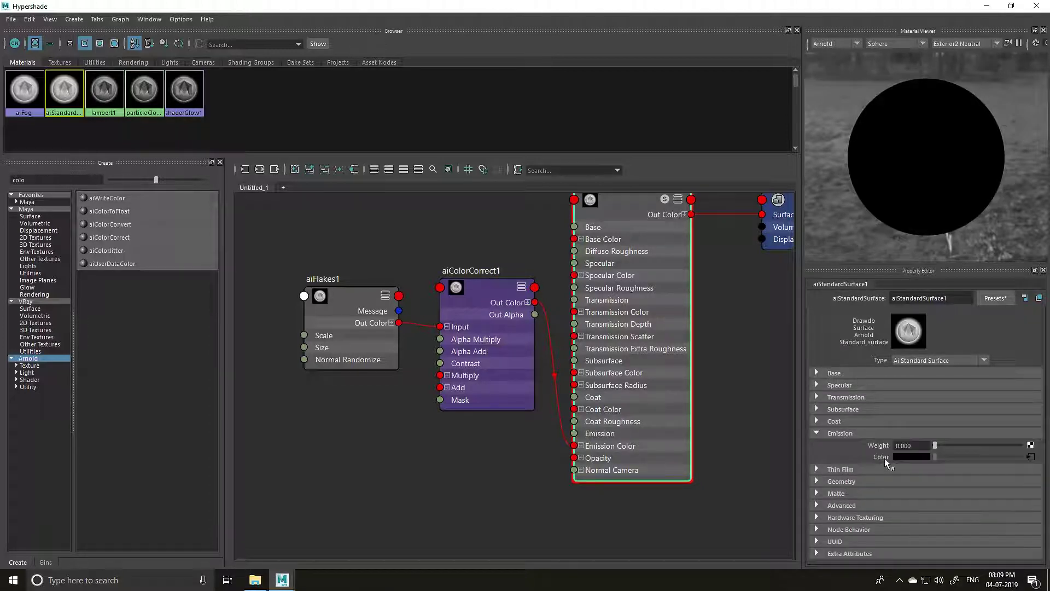
text(5)
key(Return)
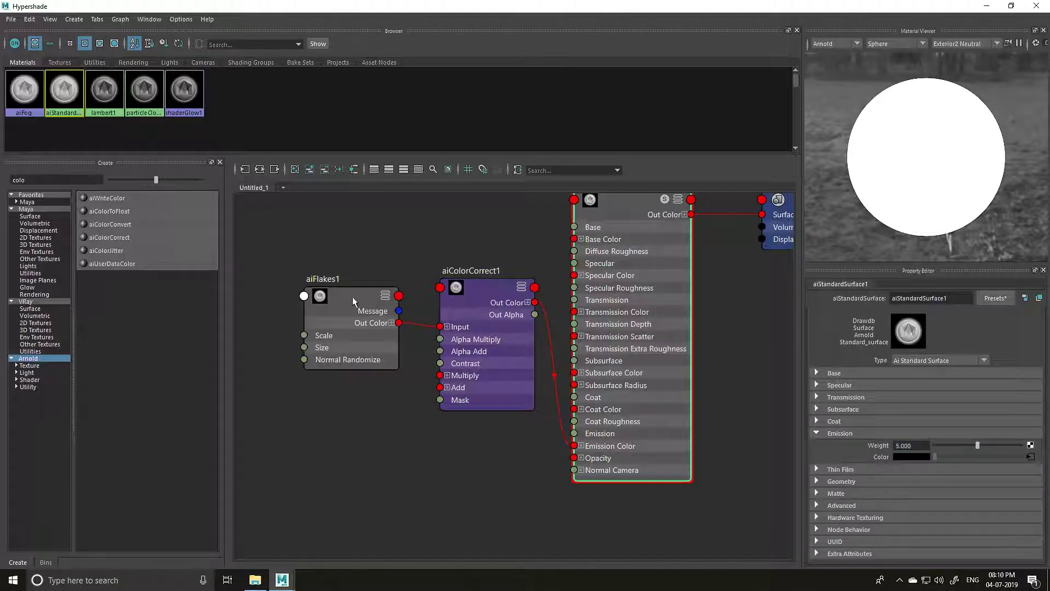
Step: Spread out the flakes and color correct nodes and connect the color correct Out Color directly to the shading group's Surface Shader
drag(352, 297, 304, 245)
drag(487, 287, 420, 309)
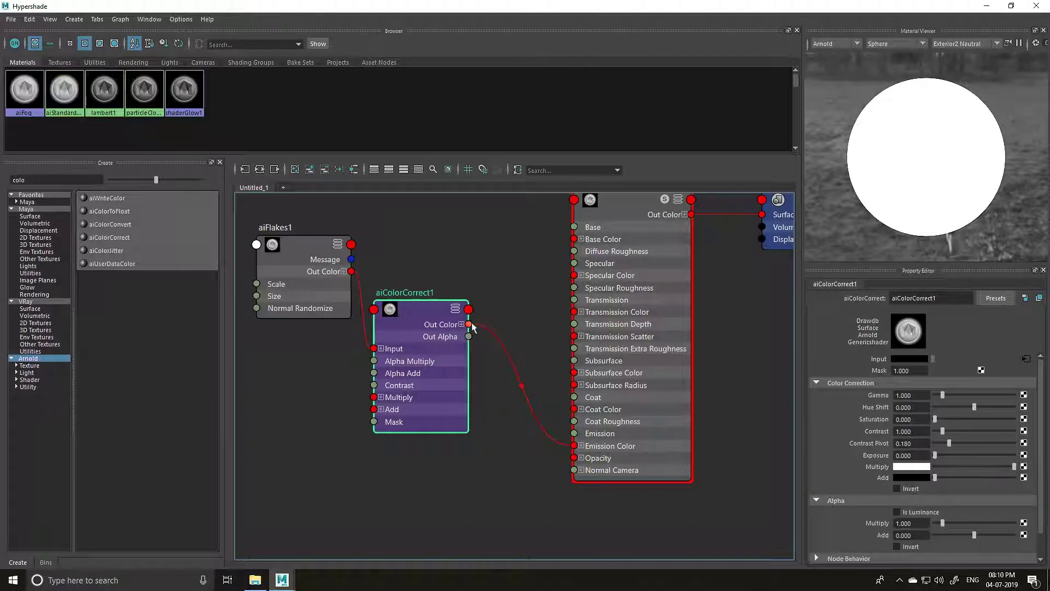
mouse_move(468, 324)
mouse_down()
mouse_move(772, 207)
mouse_move(760, 217)
mouse_up()
alt+middle_drag(733, 308, 680, 383)
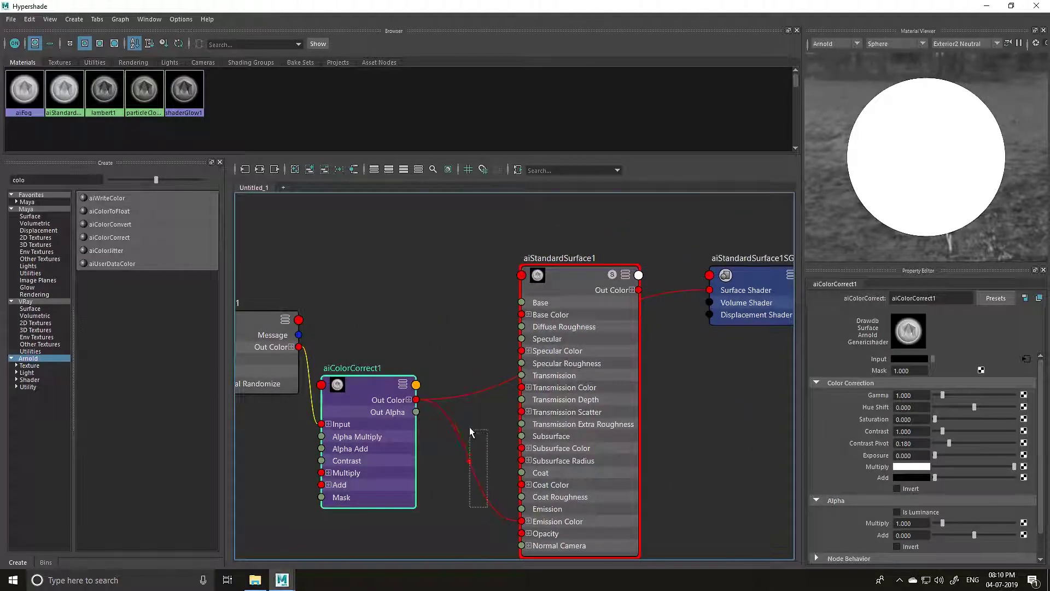
Step: Delete the connection between the color correct node's Out Color and the aiStandardSurface material's Emission Color
drag(601, 272, 652, 322)
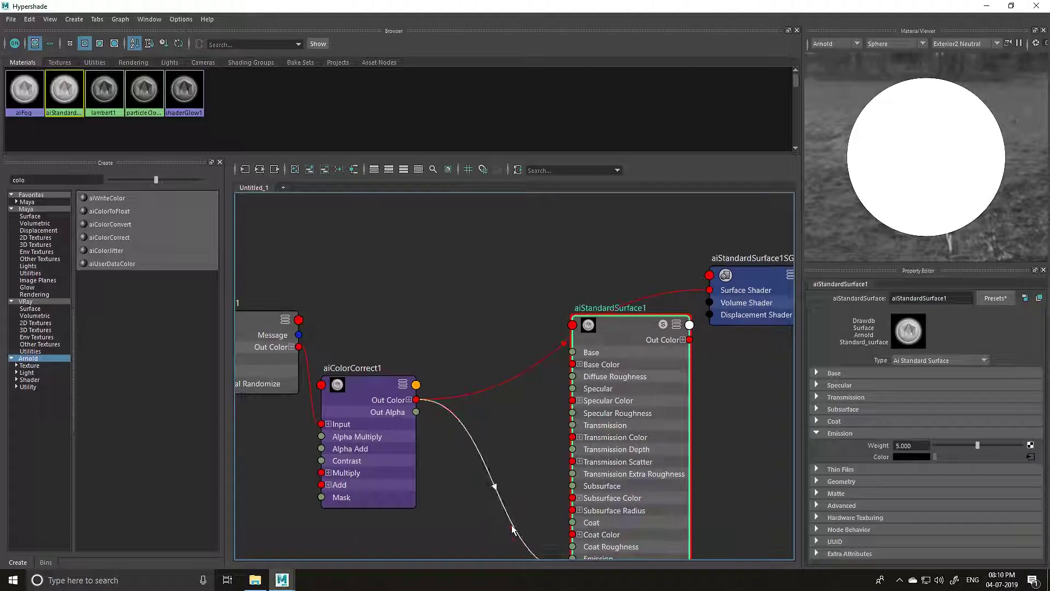
drag(503, 549, 439, 474)
key(Delete)
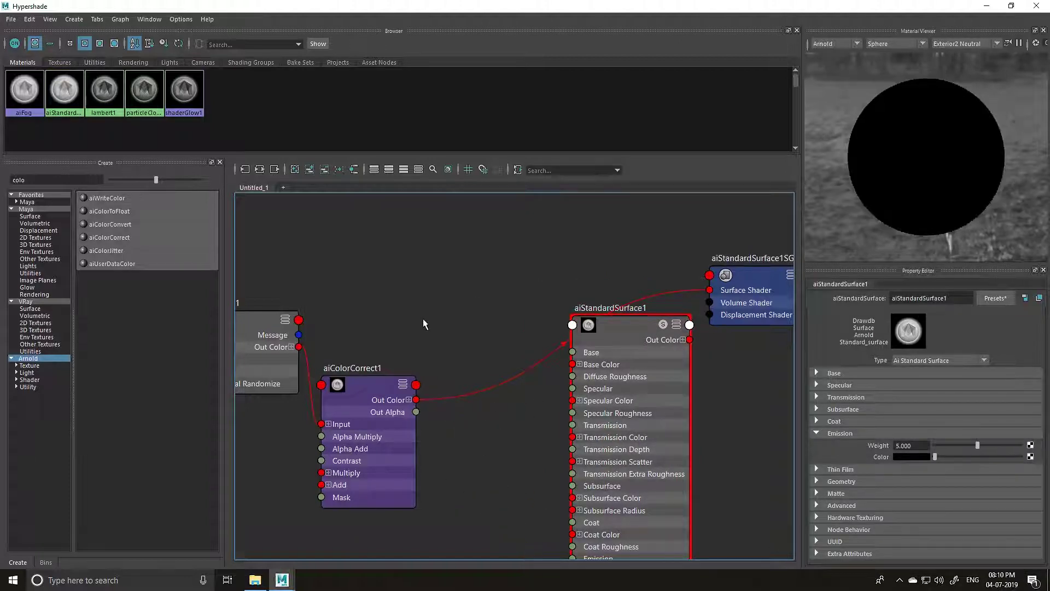
Step: Set the color correct node's gamma to about 0.07, exposure to about 0.35 and contrast to about 0.909
click(389, 382)
alt+middle_drag(420, 332, 532, 255)
drag(461, 225, 414, 307)
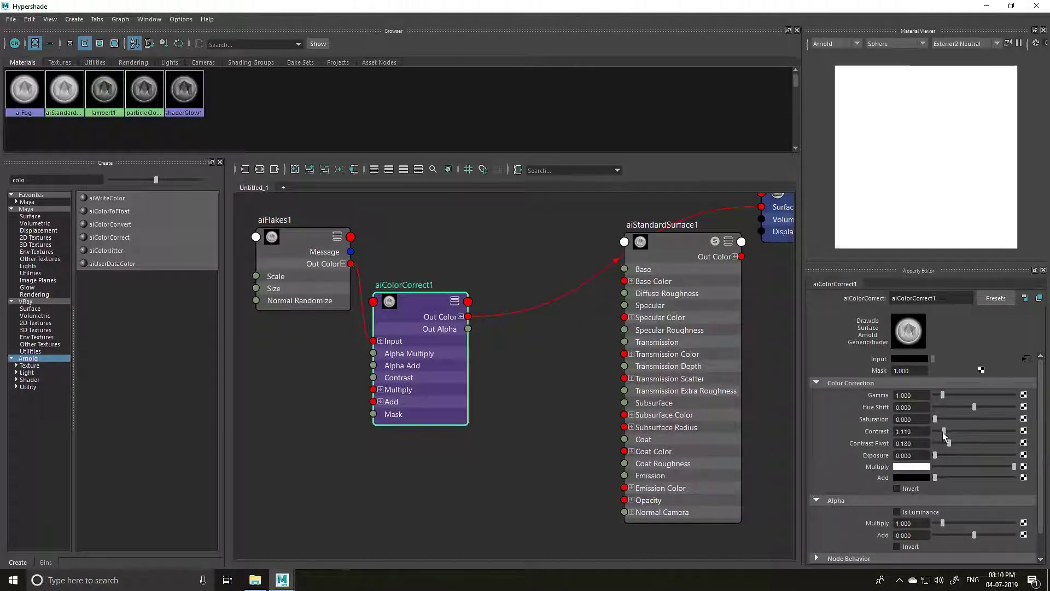
drag(953, 432, 941, 437)
mouse_move(942, 395)
mouse_down()
mouse_move(945, 430)
mouse_move(936, 398)
mouse_up()
drag(935, 455, 941, 431)
mouse_move(937, 393)
mouse_down()
mouse_move(958, 393)
mouse_move(938, 410)
mouse_up()
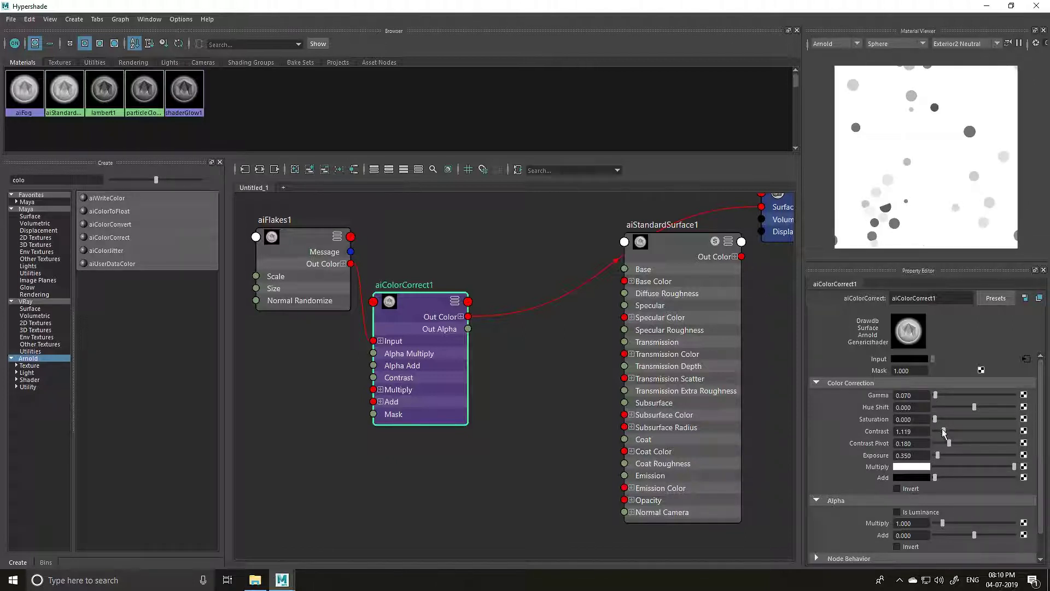
drag(943, 432, 935, 400)
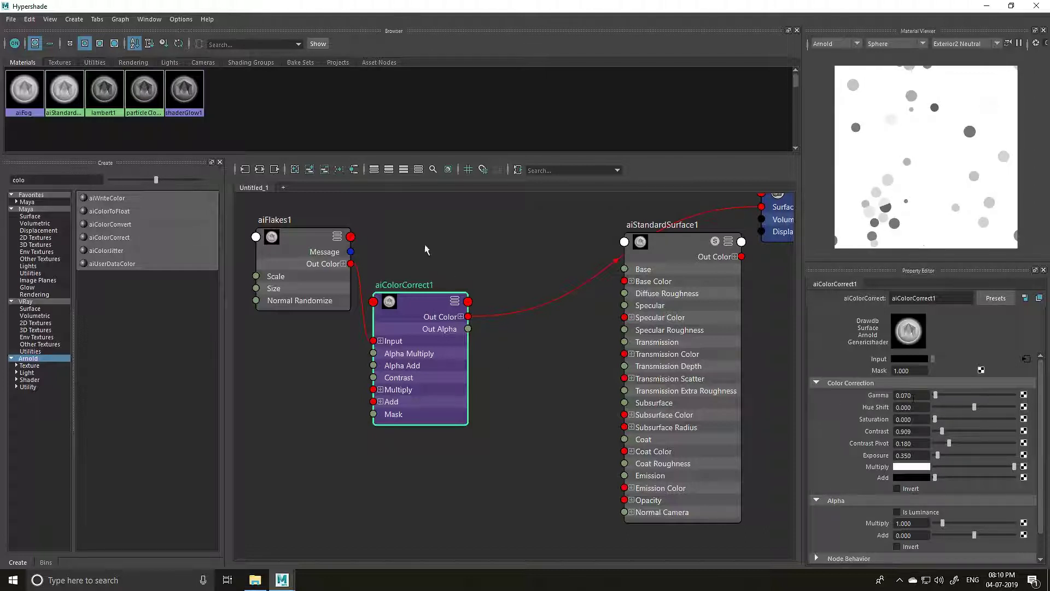
Step: Set the flakes scale to about 21.29, size to about 0.794 and normal randomize to about 0.677
alt+middle_drag(444, 252, 481, 261)
click(335, 247)
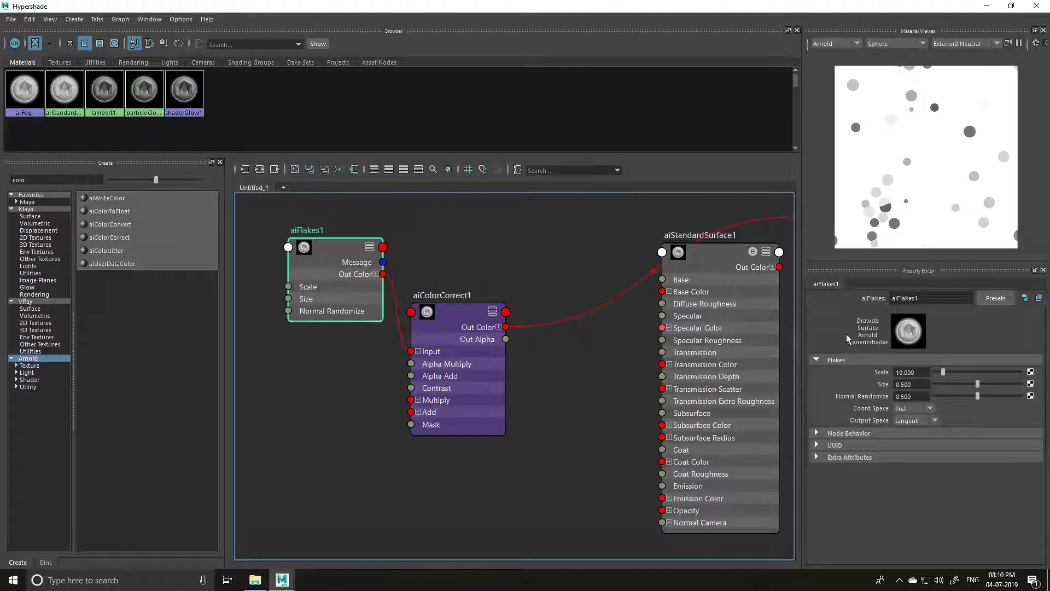
drag(942, 372, 992, 397)
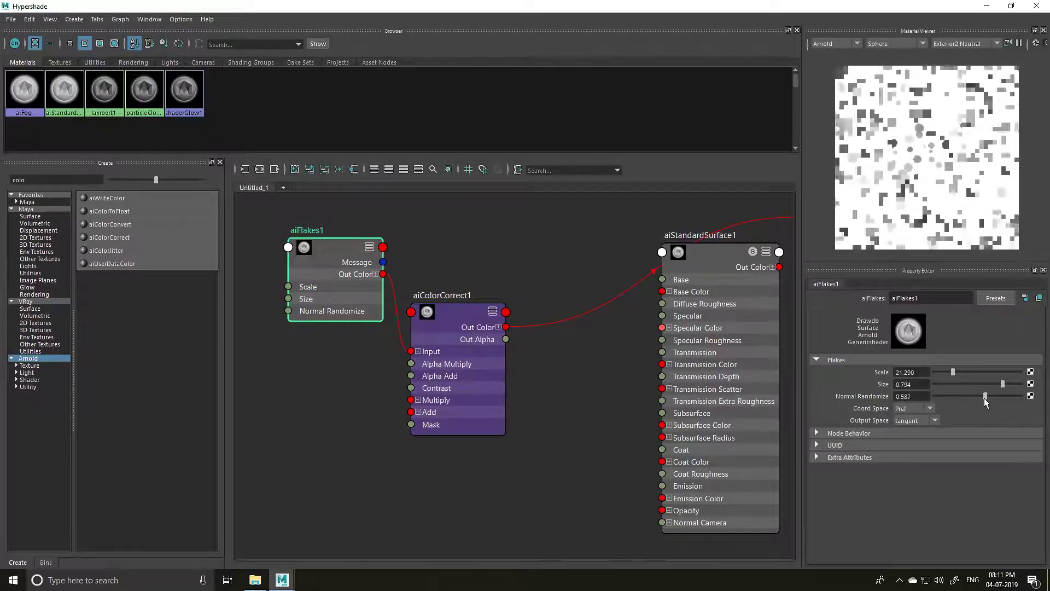
Step: Reconnect the color correct Out Color to the material's Emission Color and the material's Out Color to the shading group's Surface Shader
alt+middle_drag(554, 294, 488, 300)
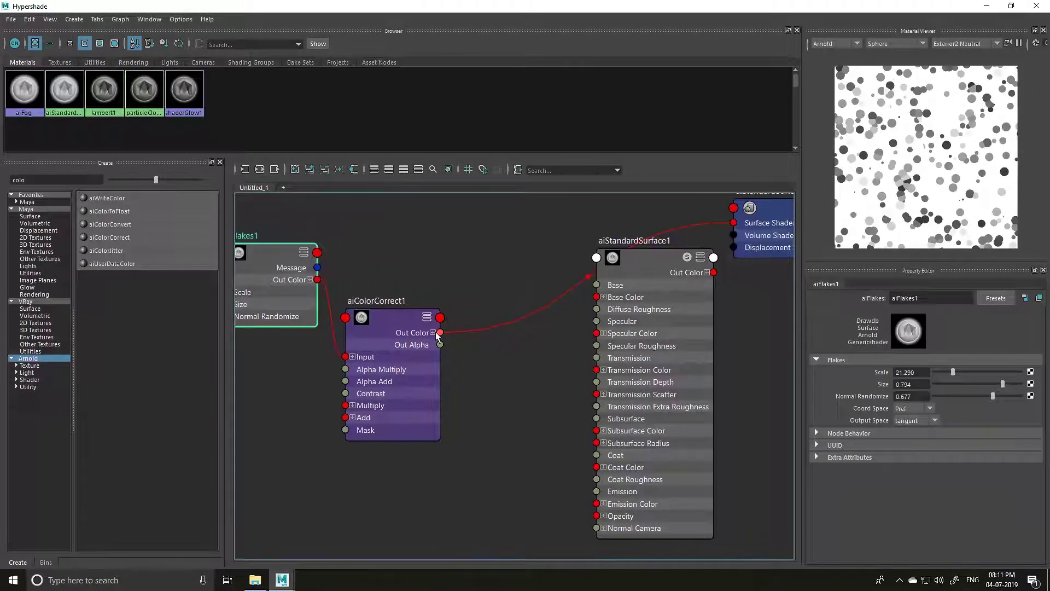
drag(526, 356, 596, 504)
alt+middle_drag(716, 274, 616, 277)
click(678, 216)
drag(678, 215, 739, 275)
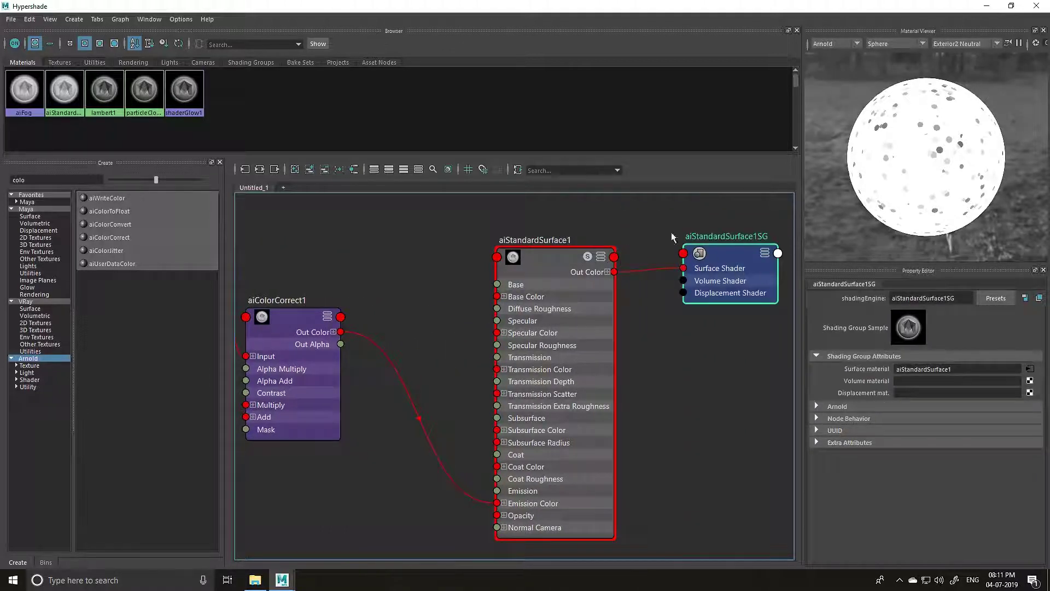
Step: Switch the material preview renderer to Hardware and back to Arnold, and select the aiStandardSurface1 node
click(837, 46)
click(829, 58)
click(834, 45)
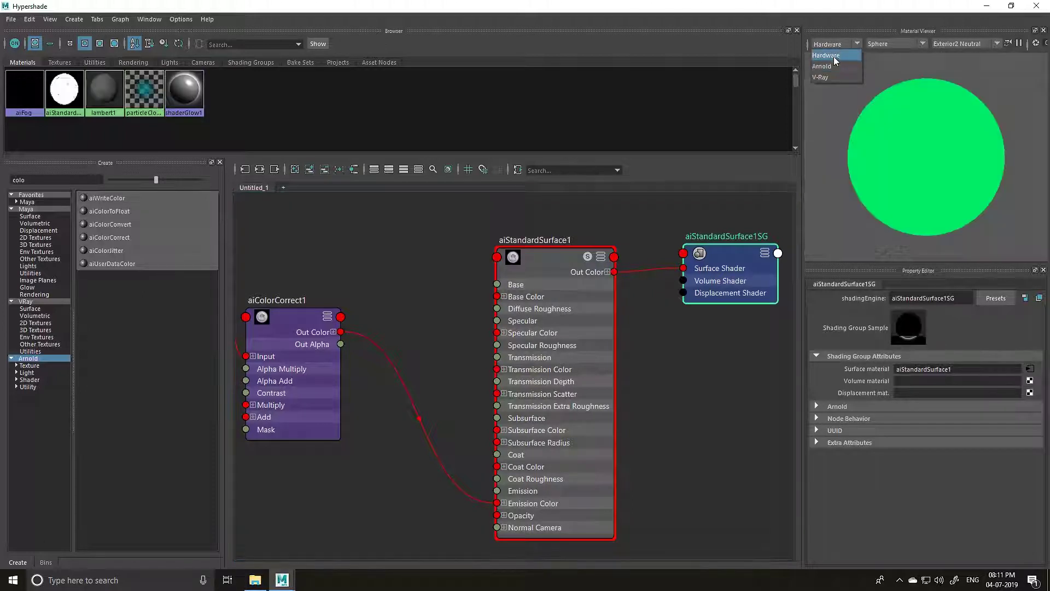
click(835, 65)
click(567, 251)
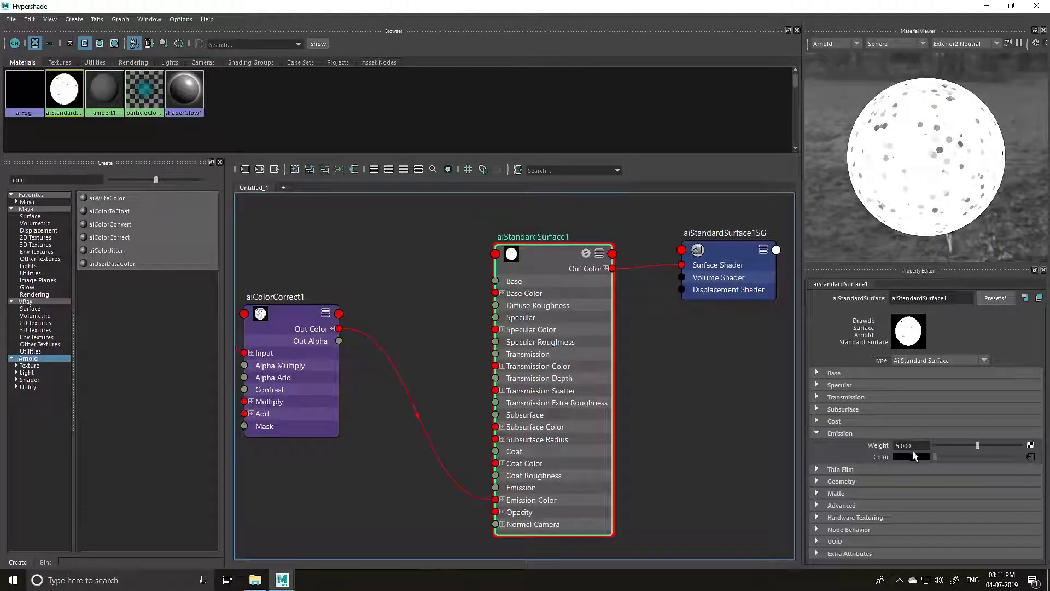
Step: Select the aiColorCorrect1 node and place it below the flakes node in the shader graph
alt+middle_drag(309, 282, 443, 369)
shift+click(441, 390)
alt+middle_drag(487, 339, 567, 329)
drag(516, 306, 509, 435)
alt+middle_drag(615, 361, 597, 286)
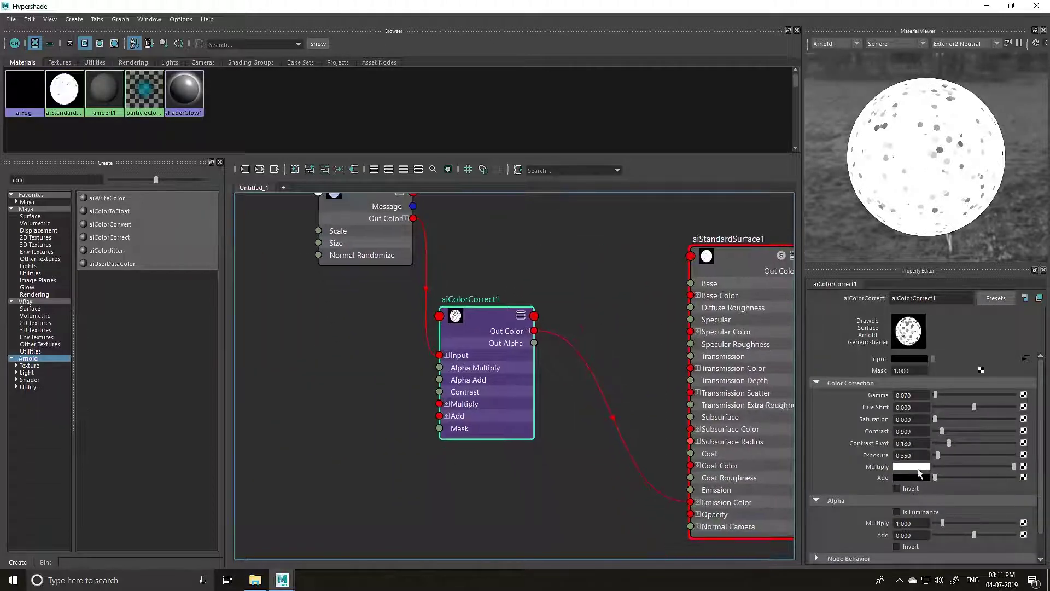
Step: Try a black Multiply color with an orange Add color on the aiColorCorrect1 node
click(914, 479)
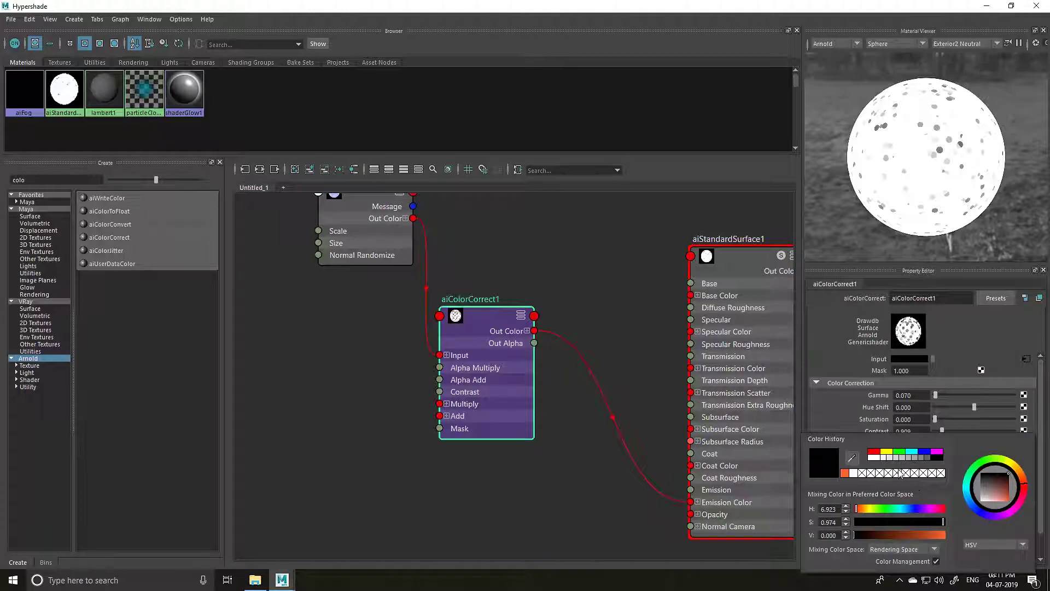
click(909, 466)
click(848, 526)
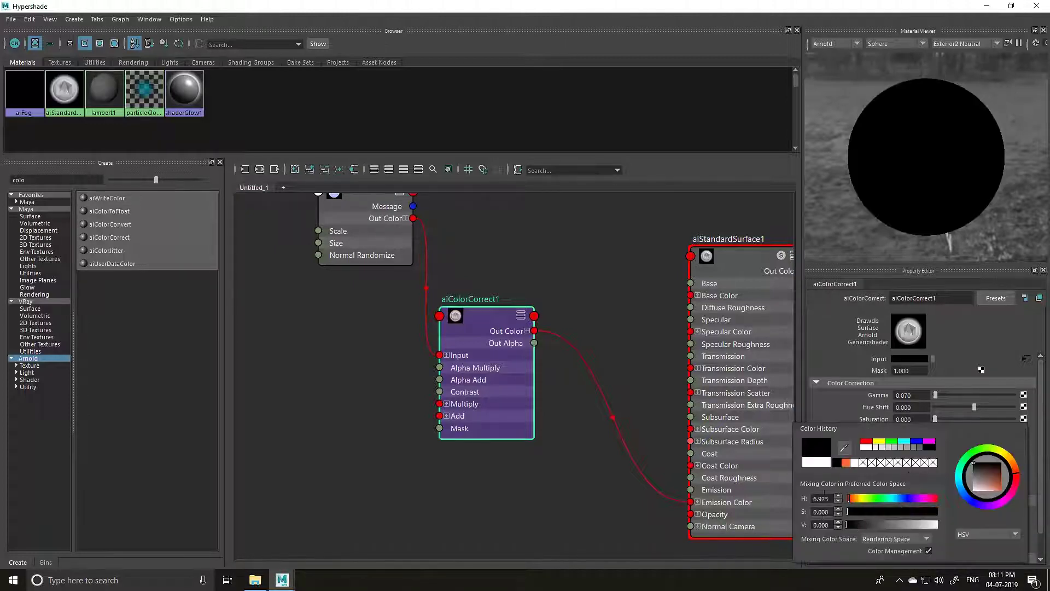
click(915, 479)
click(854, 474)
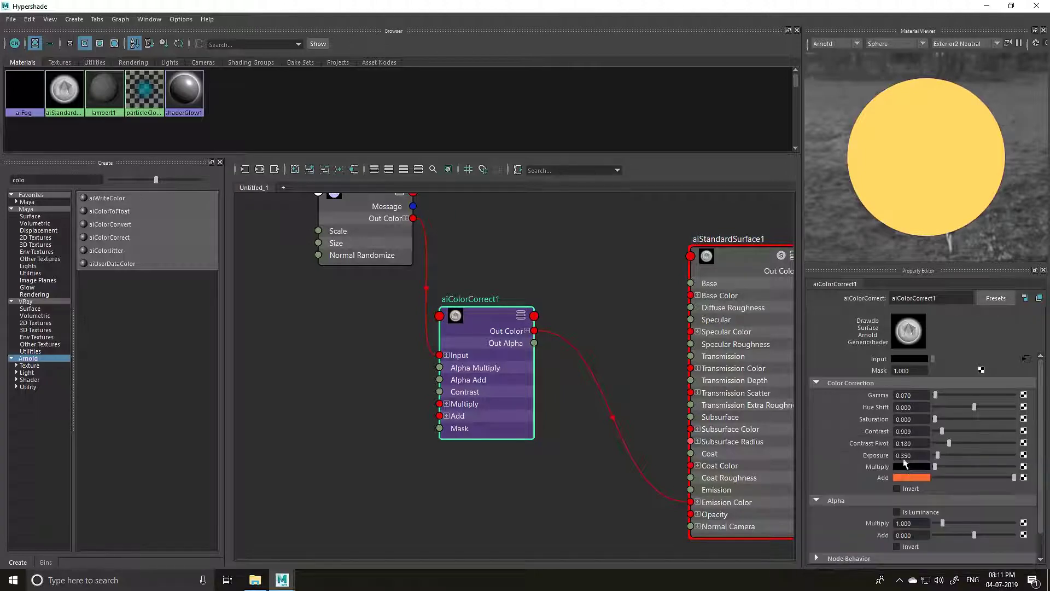
Step: Set aiColorCorrect1's Multiply color to orange and its Add color to black
click(903, 466)
click(832, 451)
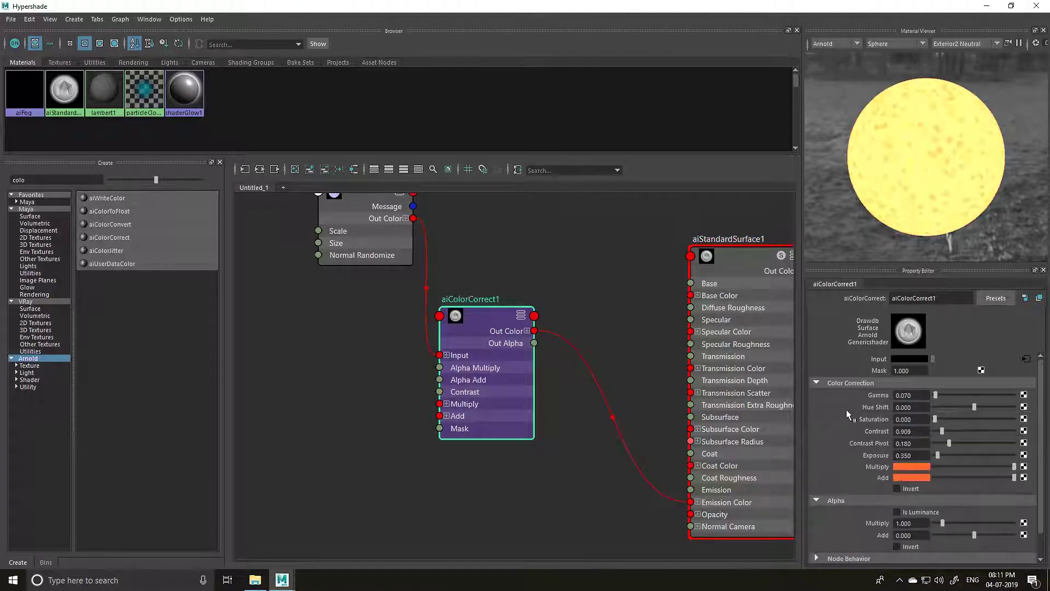
click(911, 478)
click(847, 474)
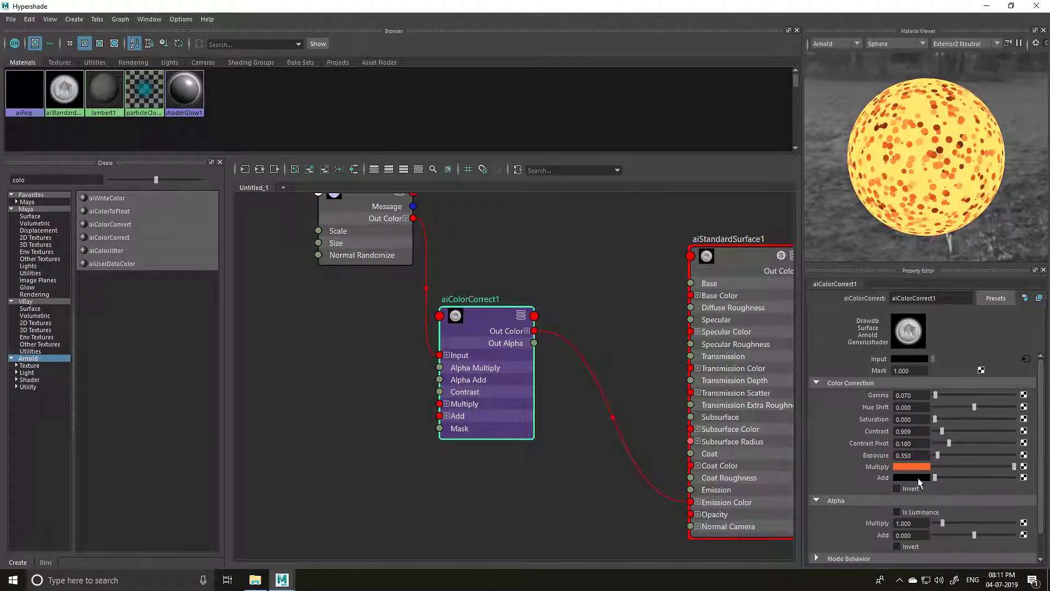
mouse_move(934, 478)
mouse_down()
mouse_move(957, 479)
mouse_move(929, 479)
mouse_up()
Step: Insert a second aiColorCorrect node between aiColorCorrect1 and the material's Emission Color and set its hue shift to about -0.385
click(491, 313)
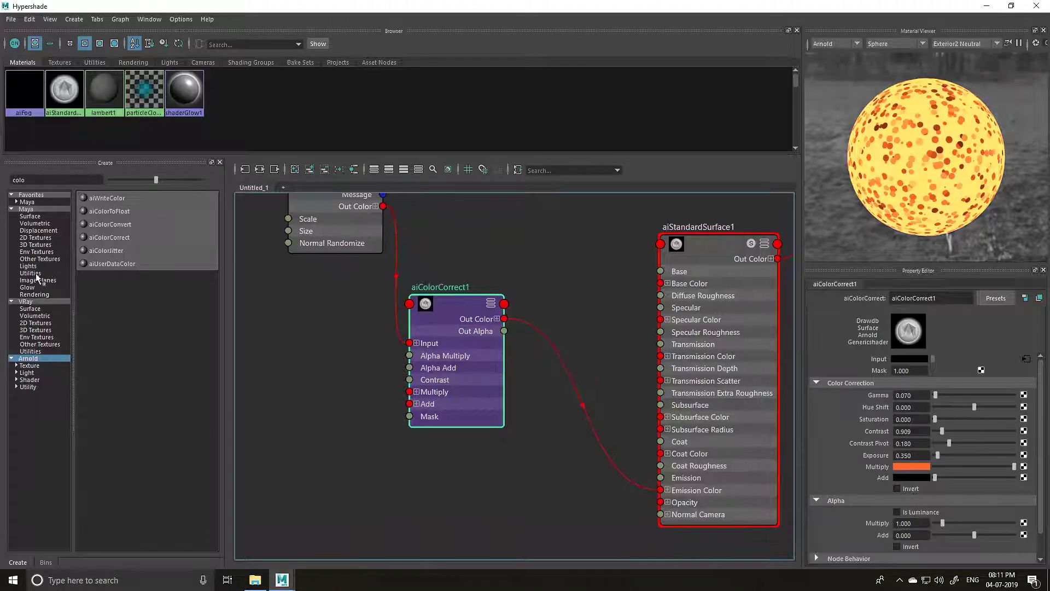
click(109, 238)
drag(528, 328, 536, 353)
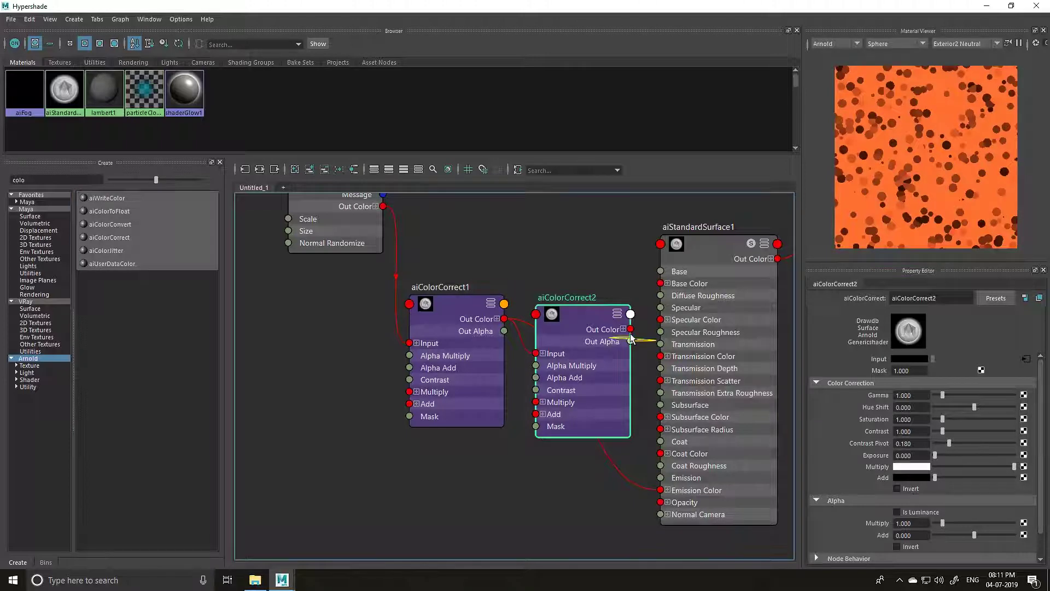
drag(630, 333, 595, 408)
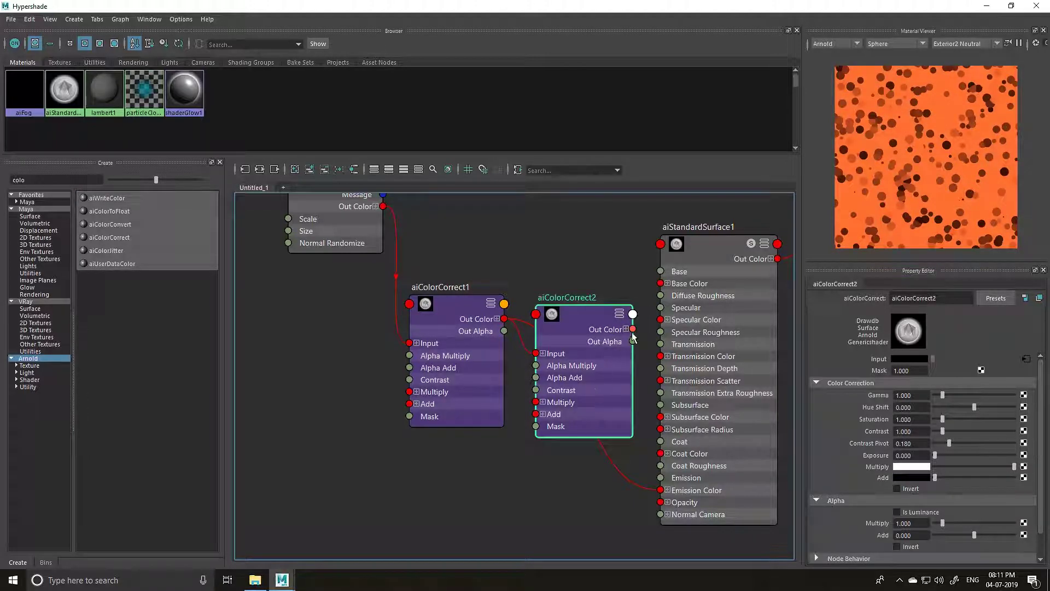
drag(632, 329, 660, 489)
drag(501, 309, 424, 327)
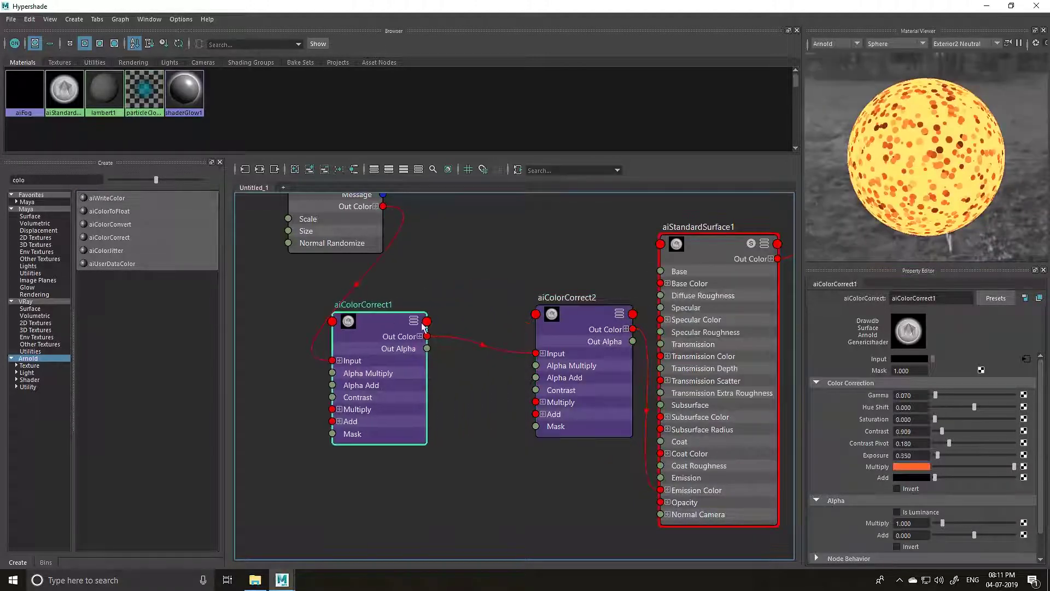
drag(601, 306, 546, 319)
drag(951, 407, 958, 407)
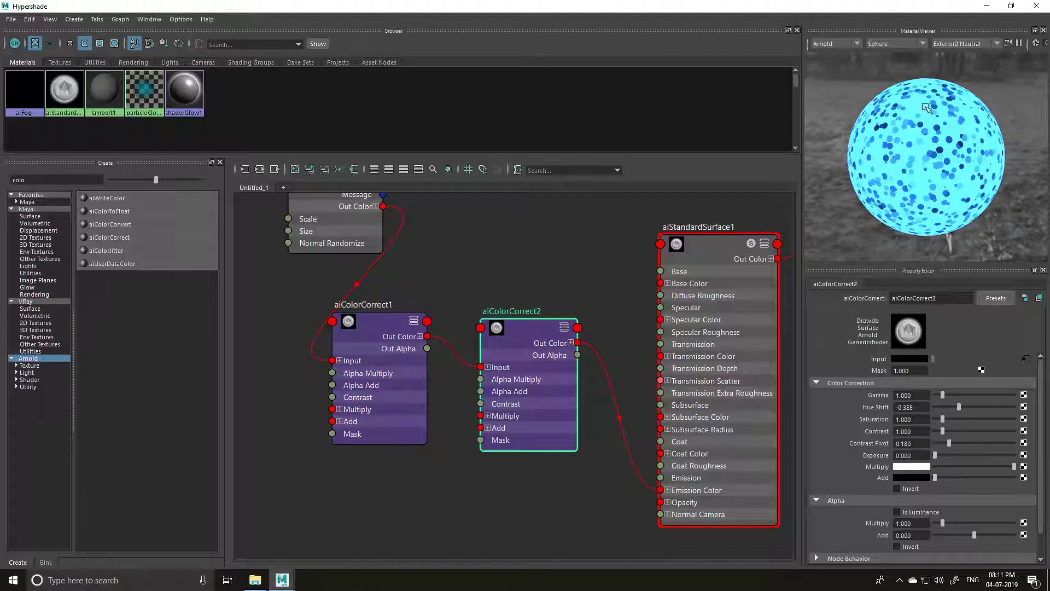
click(1025, 11)
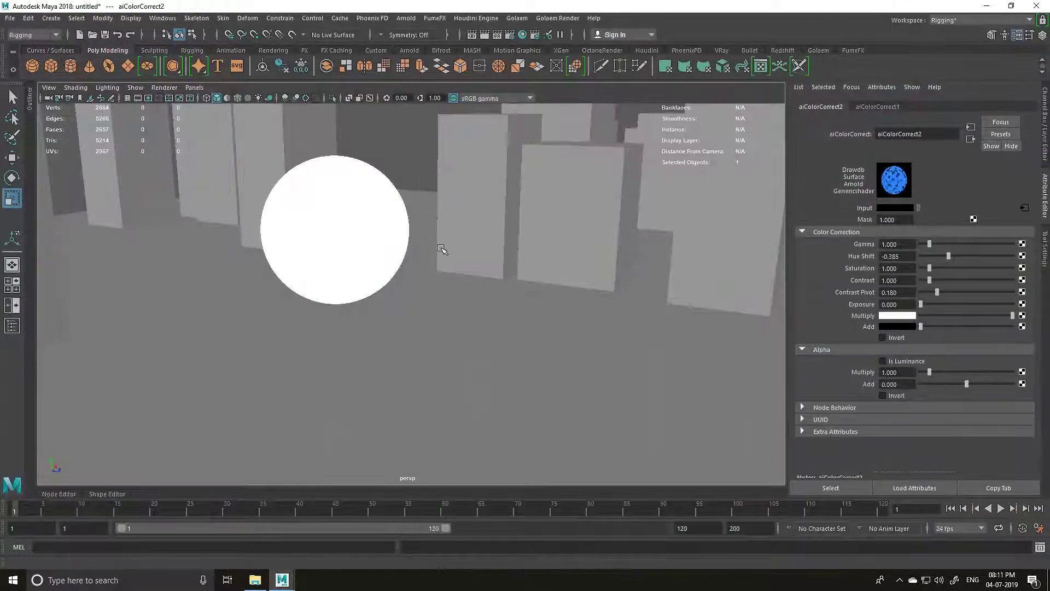
Step: Render the perspective view in the Arnold RenderView and set aiColorCorrect2's hue shift to about -0.795
mouse_move(404, 245)
alt+mouse_down()
mouse_move(382, 238)
mouse_move(410, 246)
alt+mouse_up()
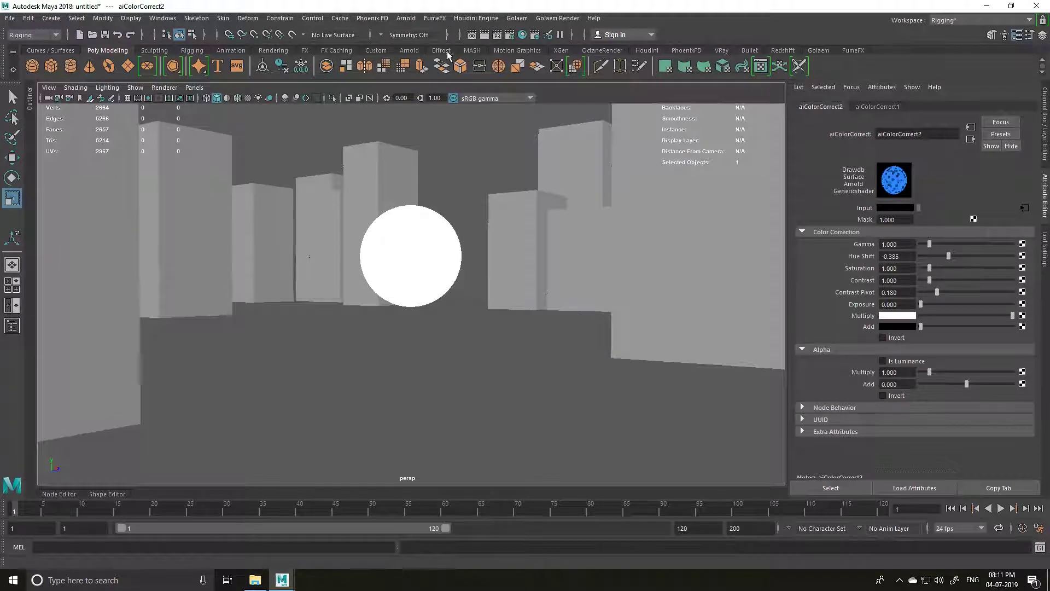
click(409, 50)
click(409, 66)
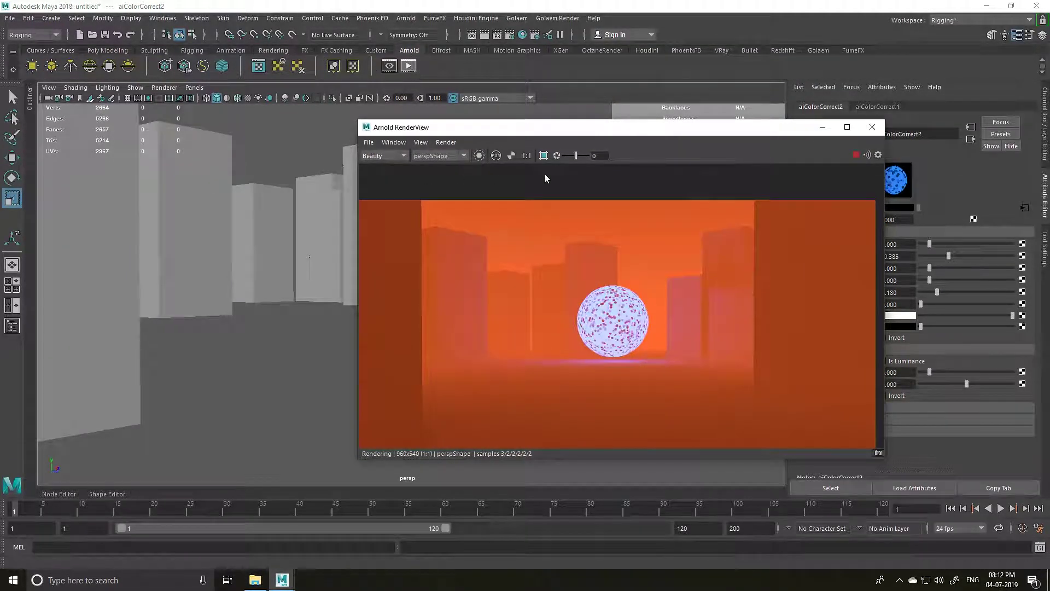
drag(662, 134, 604, 126)
drag(948, 256, 930, 256)
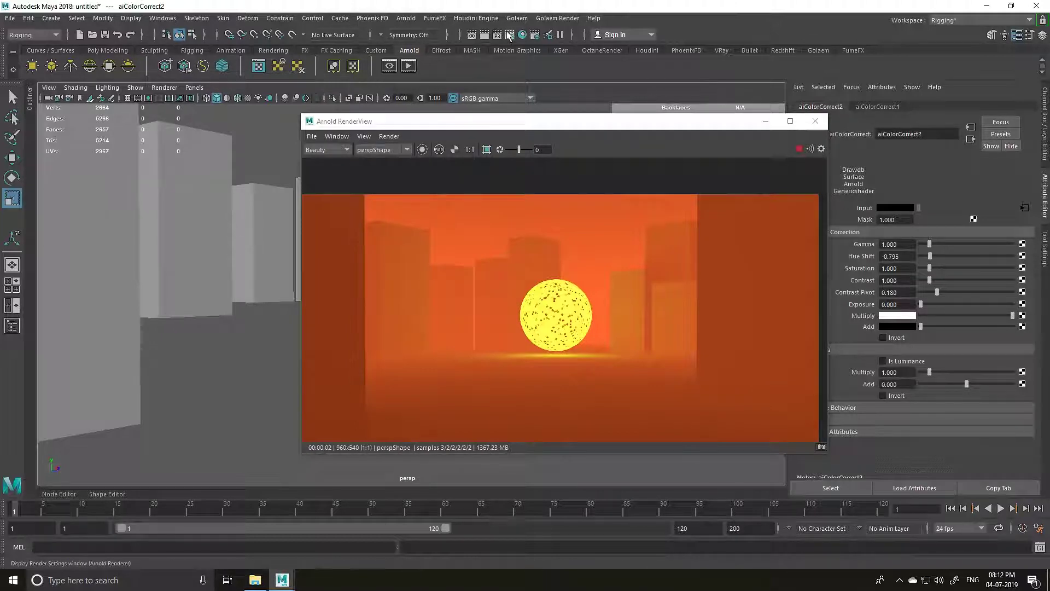
Step: Open the aiFog atmosphere's attributes and set the fog color to a dark teal with hue 180, saturation 1 and value 0.205
click(508, 36)
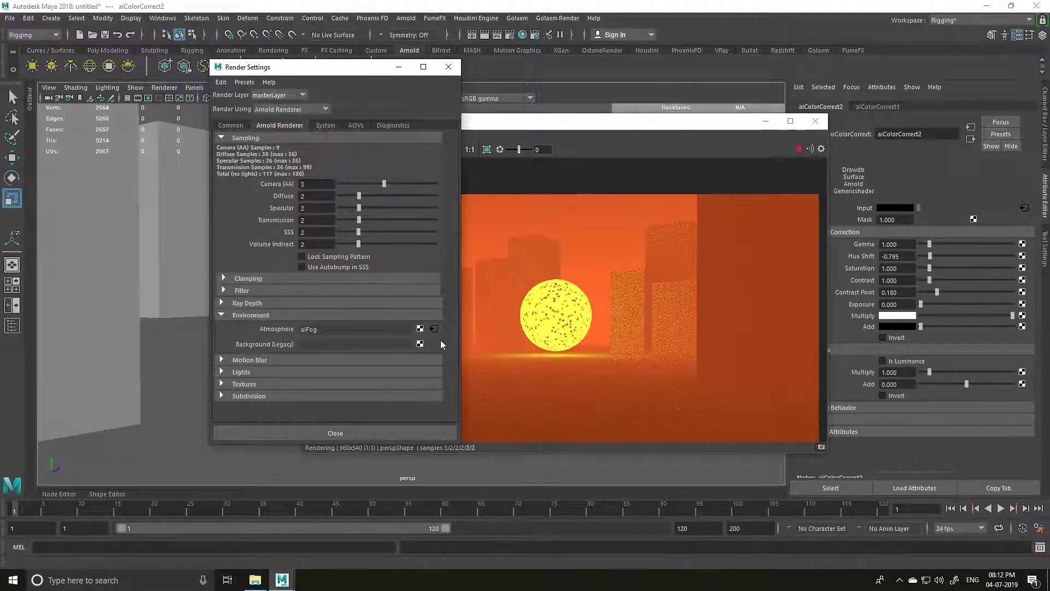
click(312, 329)
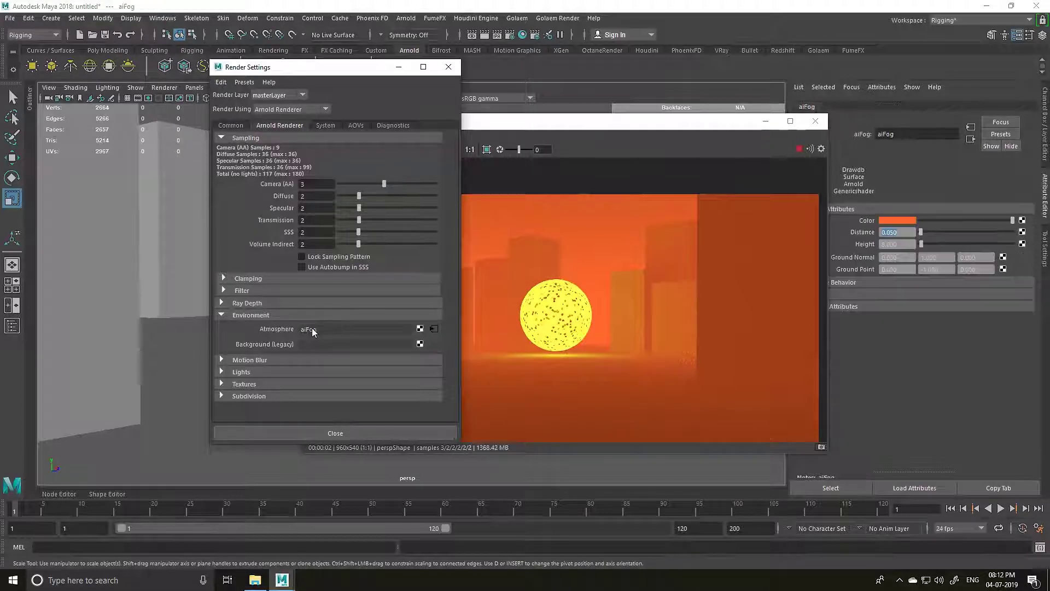
click(448, 66)
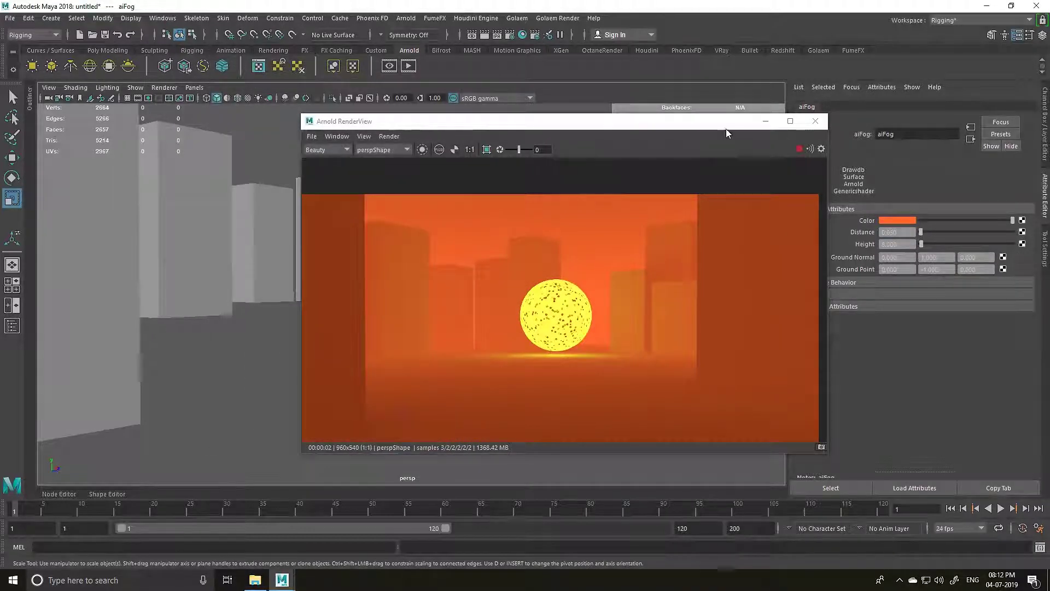
drag(726, 129, 634, 123)
click(896, 221)
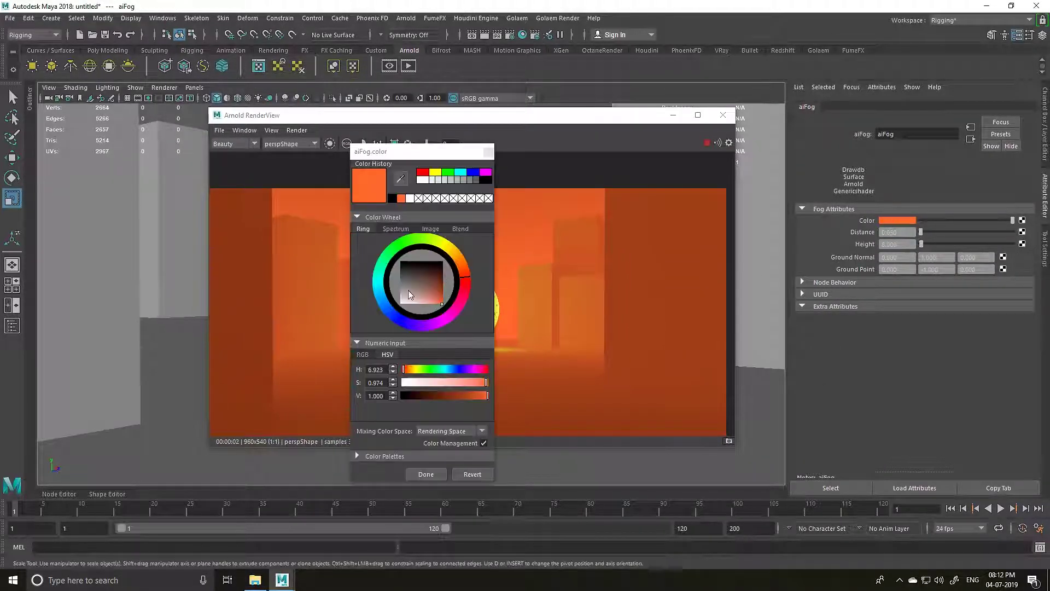
click(380, 298)
drag(420, 152, 853, 173)
mouse_move(897, 291)
mouse_down()
mouse_move(878, 269)
mouse_move(835, 264)
mouse_move(881, 304)
mouse_up()
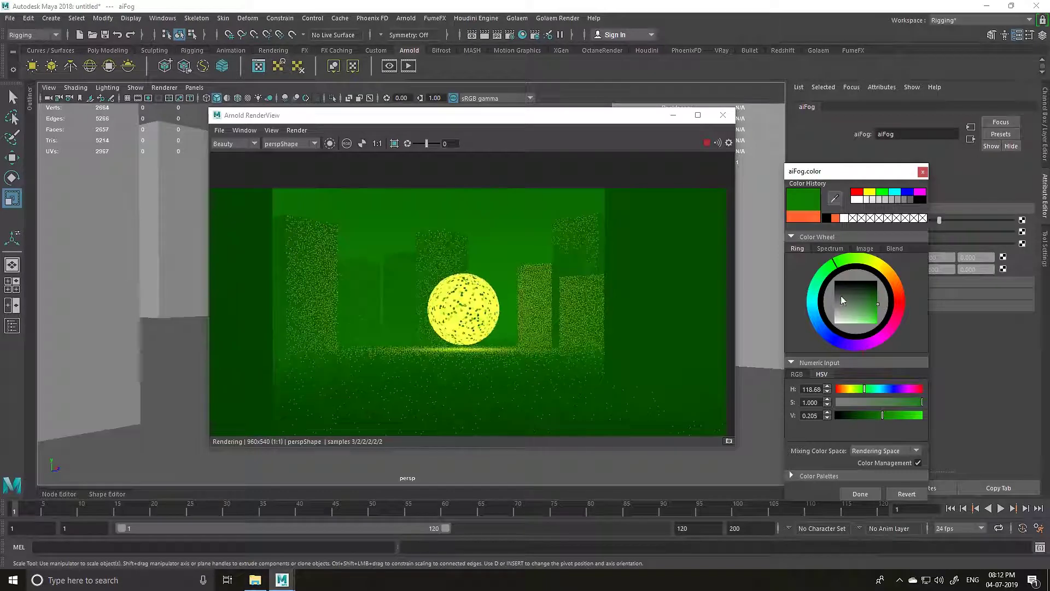
click(809, 301)
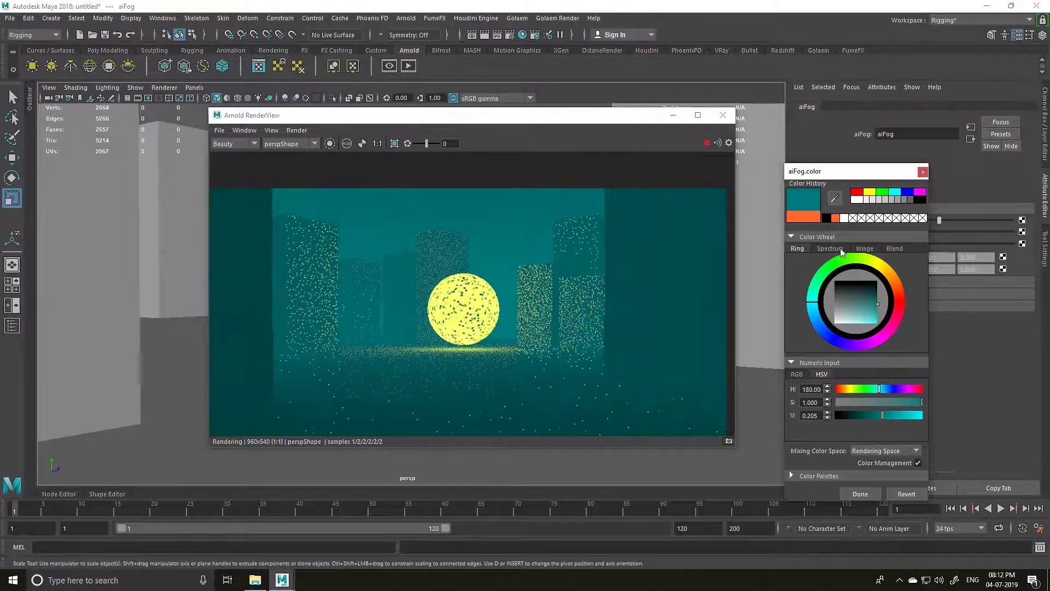
click(859, 494)
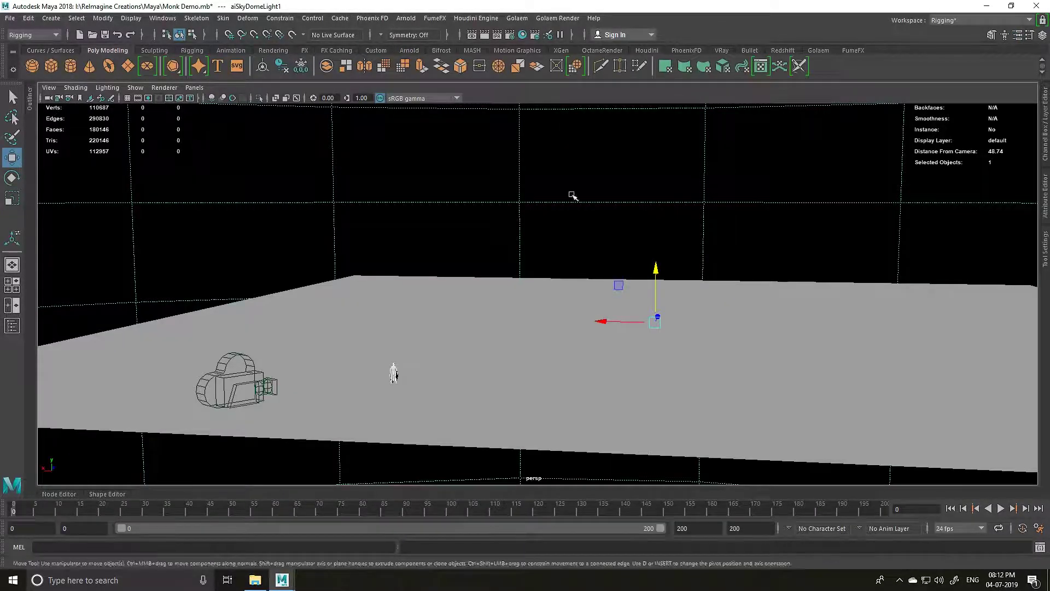
Step: Render the Monk Demo scene in the Arnold RenderView through the perspShape camera
alt+middle_drag(648, 234, 617, 220)
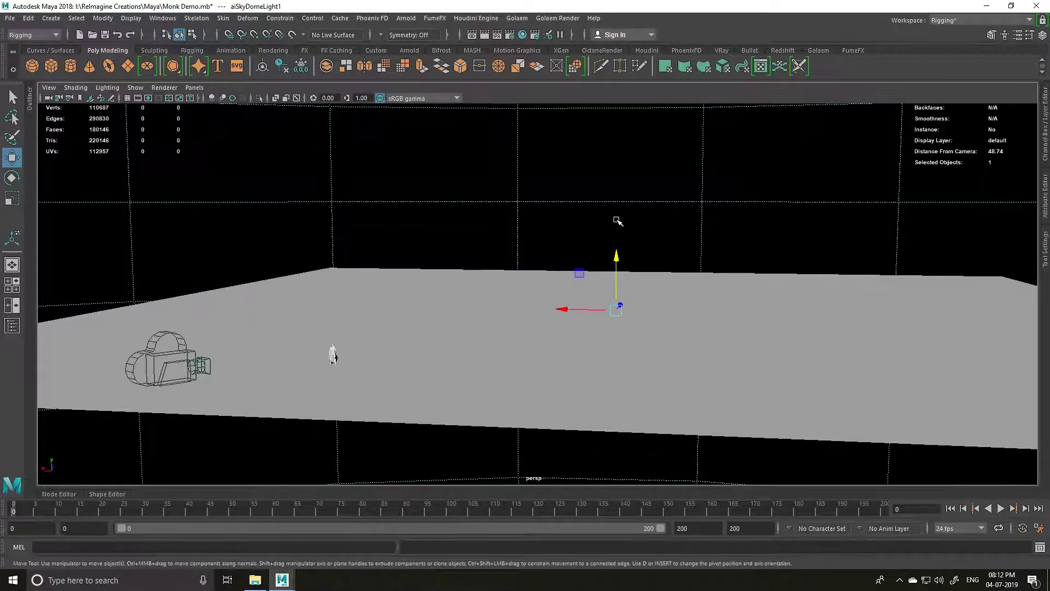
alt+drag(500, 186, 536, 242)
alt+middle_drag(459, 105, 450, 124)
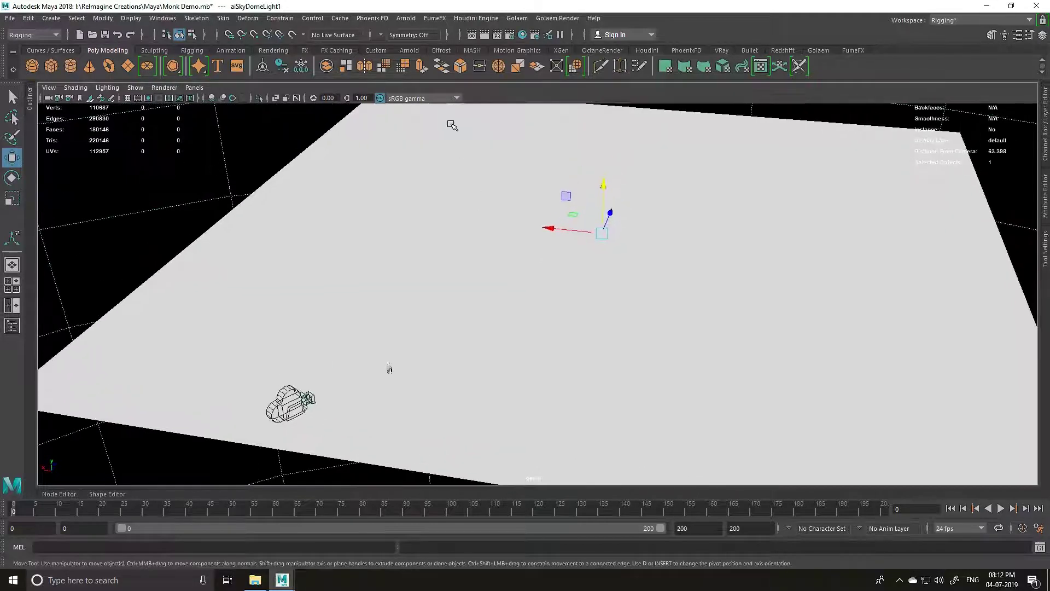
click(409, 49)
click(389, 65)
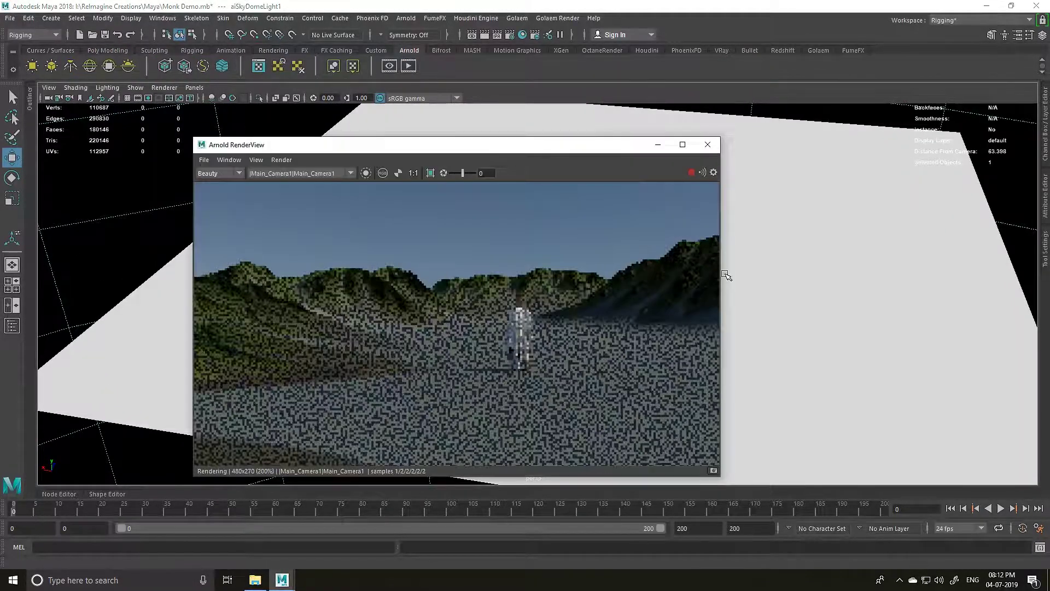
click(280, 189)
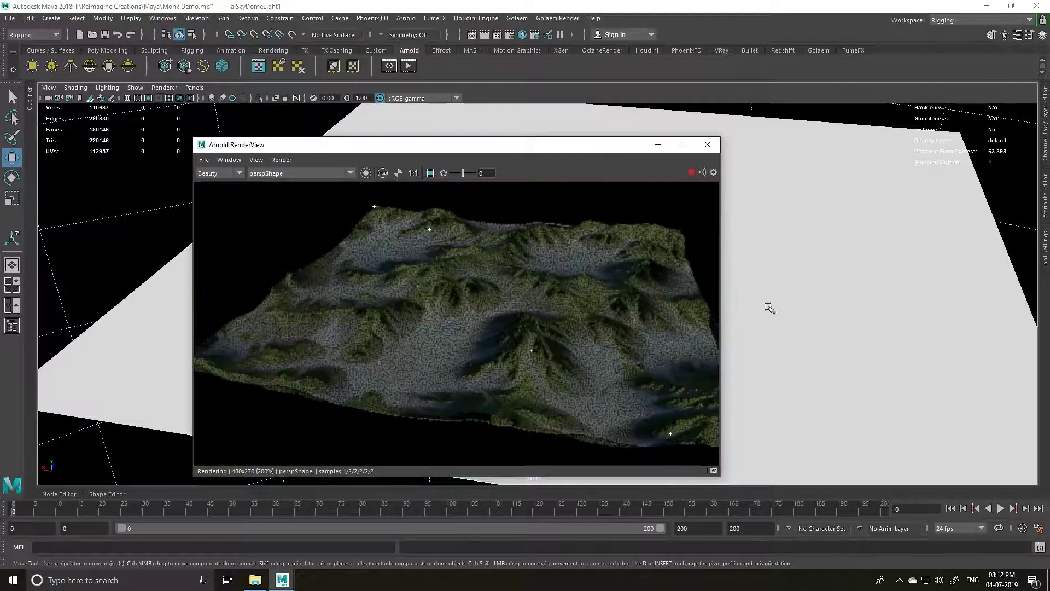
Step: Examine the fog and terrain render from several angles, ending close to the standing monk figure
mouse_move(814, 300)
alt+mouse_down()
mouse_move(821, 240)
mouse_move(825, 290)
alt+mouse_up()
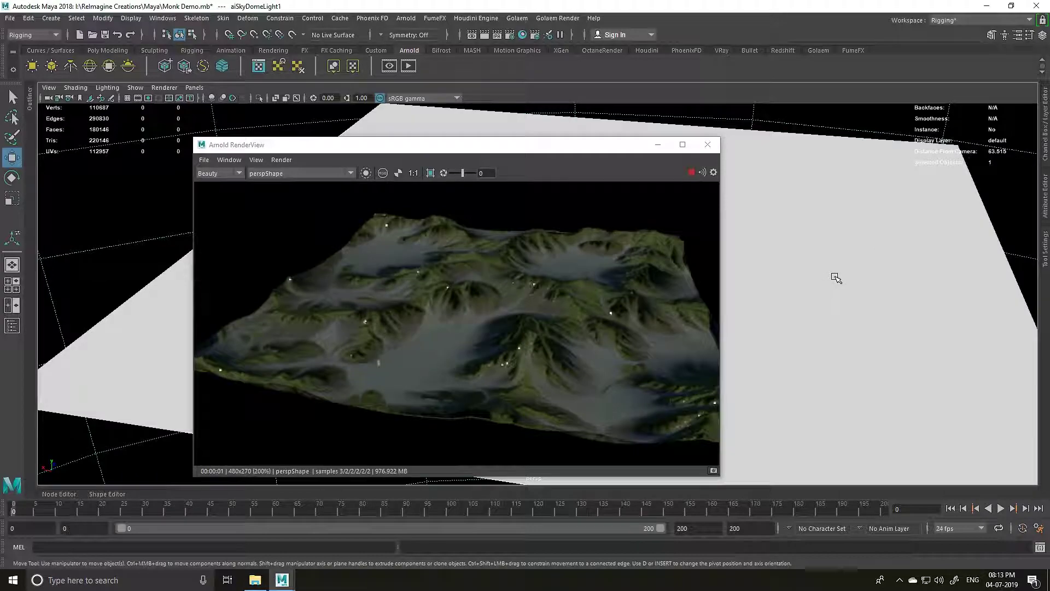
alt+drag(836, 277, 884, 274)
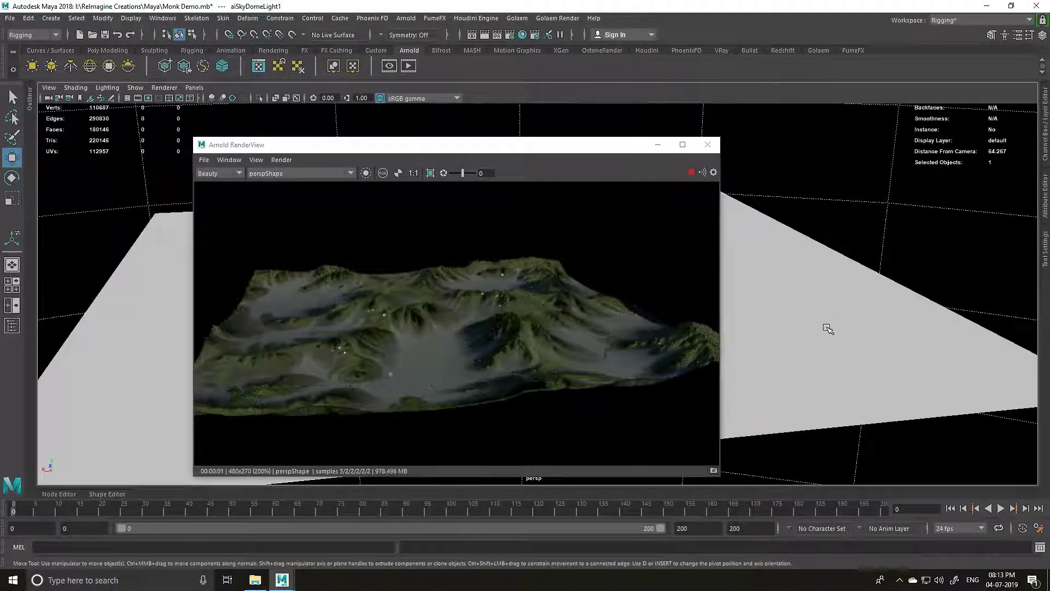
alt+middle_drag(827, 328, 907, 345)
scroll(780, 356, up, 3)
drag(514, 144, 747, 107)
alt+middle_drag(375, 415, 326, 345)
scroll(326, 378, up, 3)
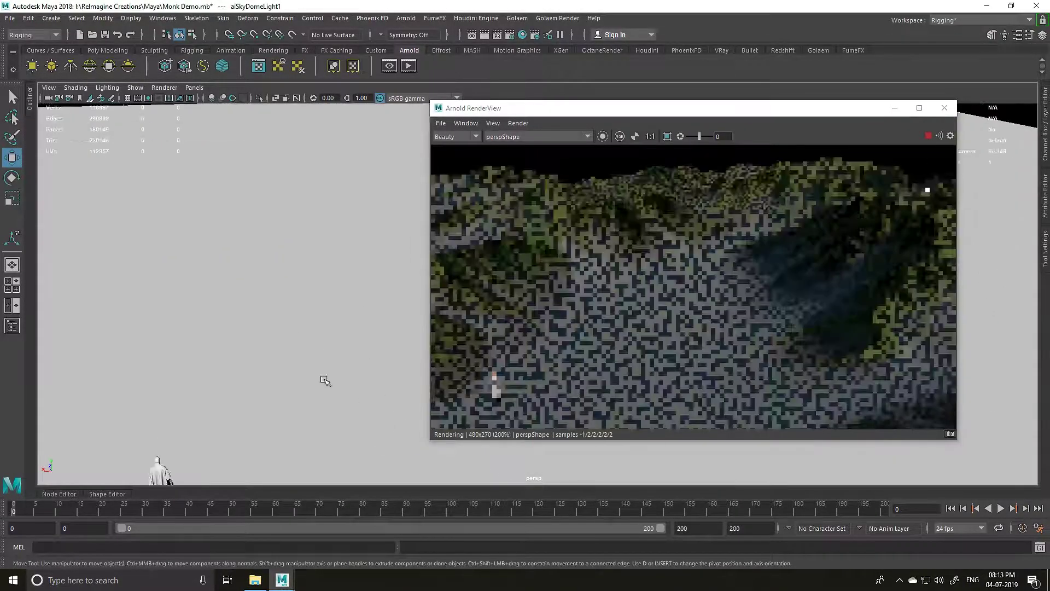
alt+drag(325, 380, 251, 370)
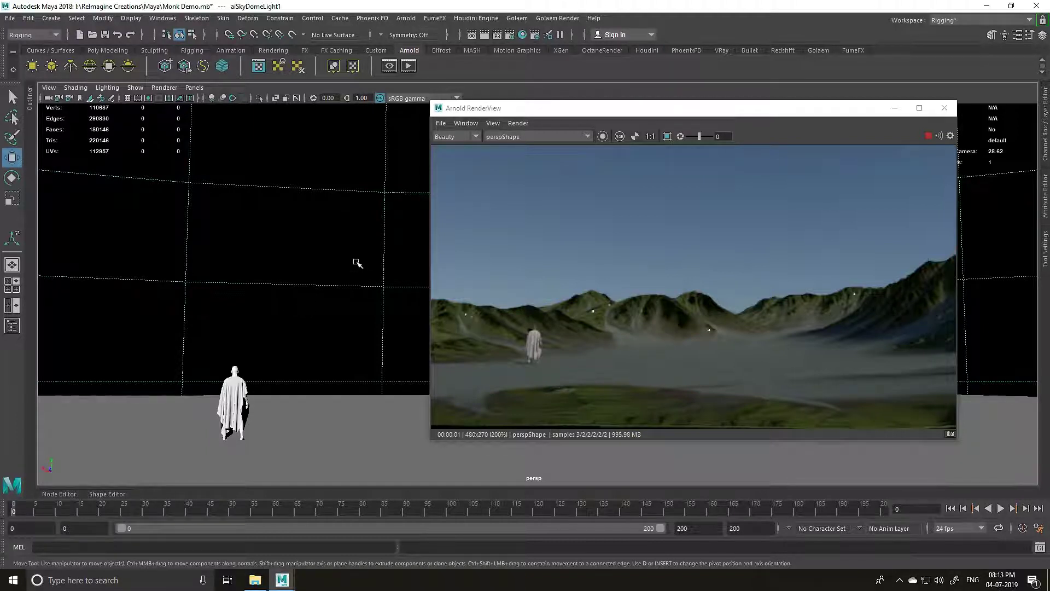
Step: Render through Main_Camera1 and remove the sky dome light from the scene
click(550, 137)
click(534, 154)
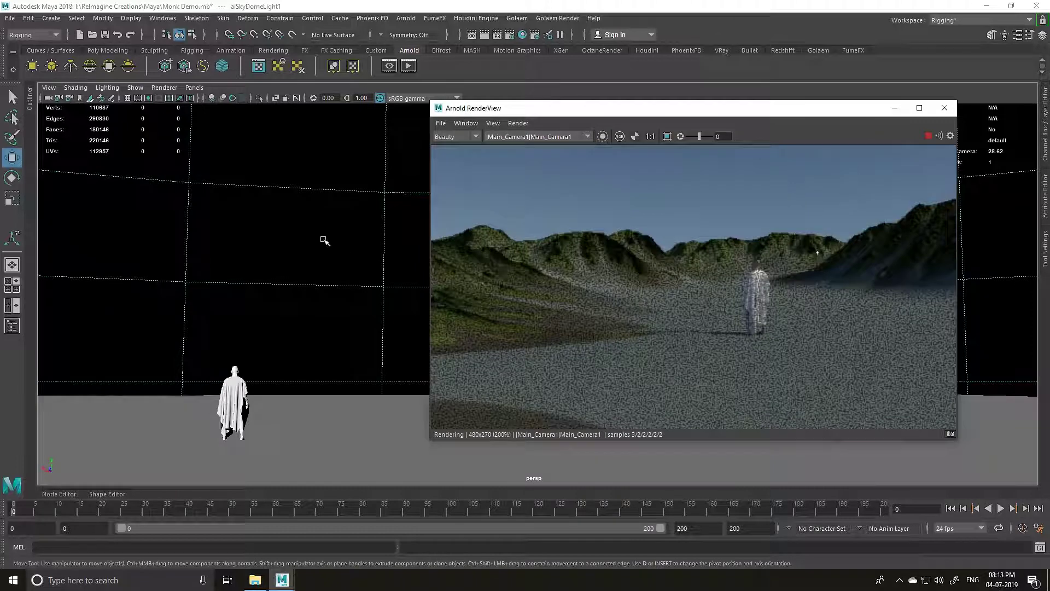
click(295, 178)
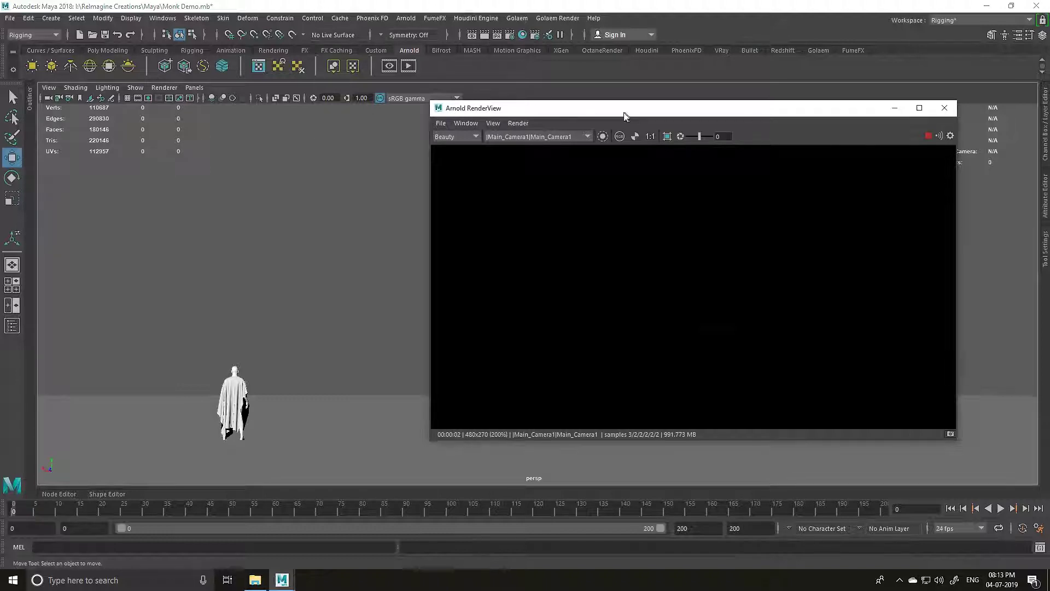
Step: Assign an aiFog shader as the Atmosphere in the Arnold render settings' Environment options
drag(558, 104, 480, 110)
click(510, 33)
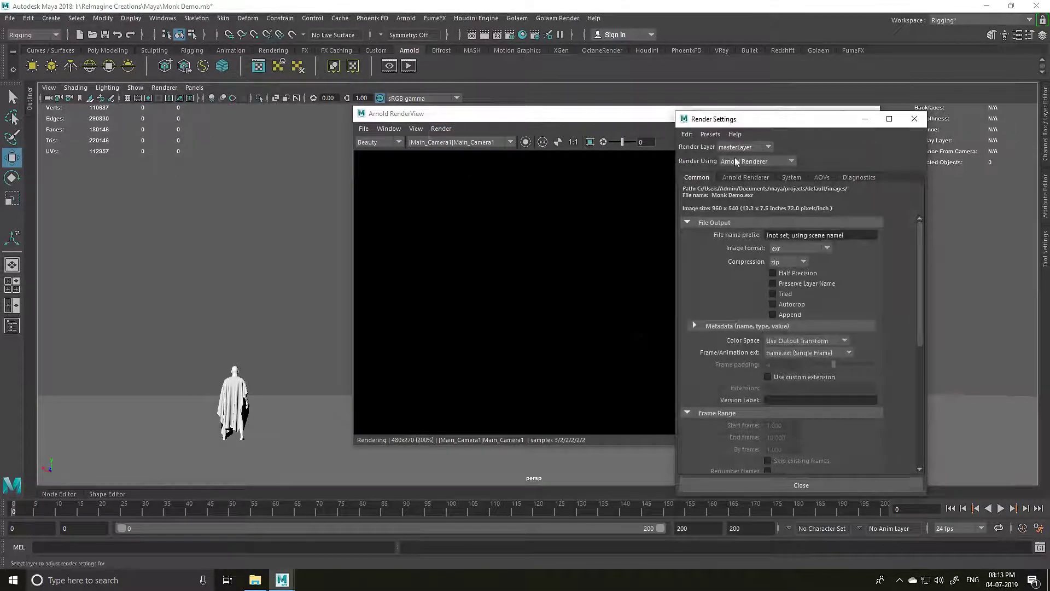
click(746, 177)
click(731, 367)
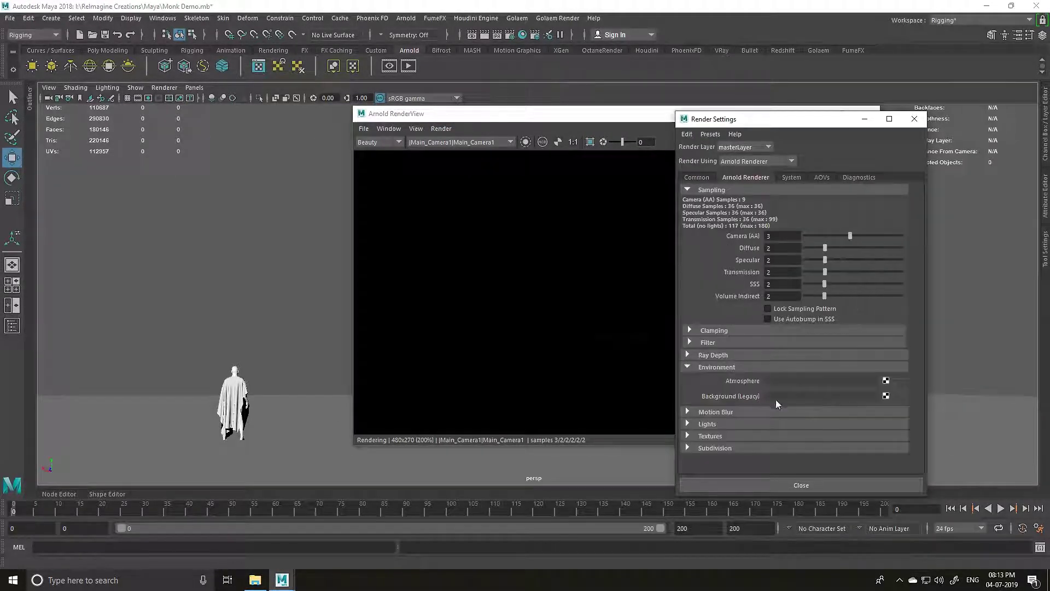
click(886, 380)
click(929, 399)
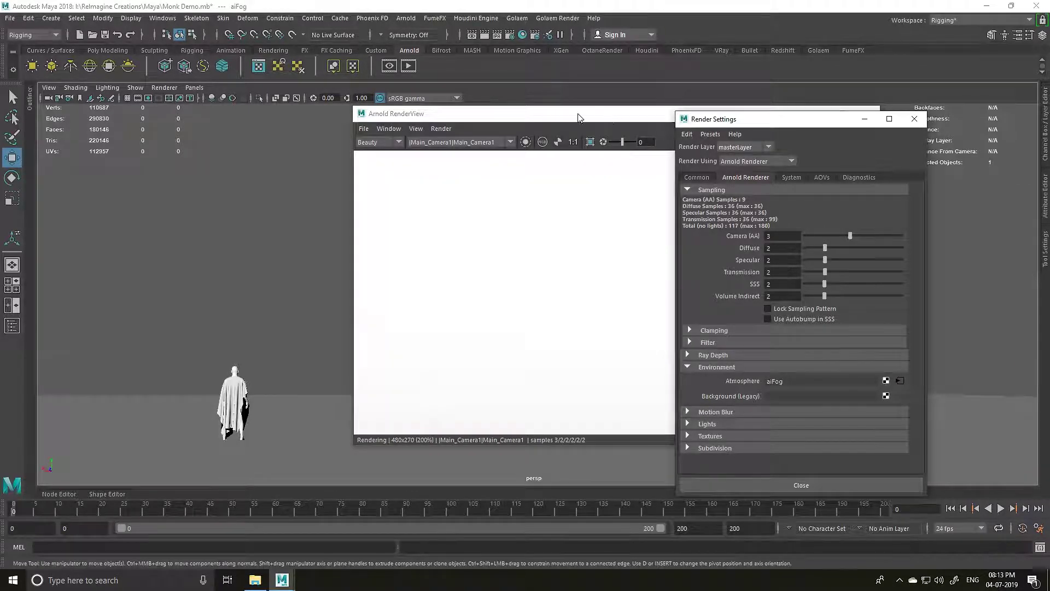
Step: Close the render settings and set the aiFog shader's Ground Normal to 0, 1, 0
drag(579, 117, 444, 109)
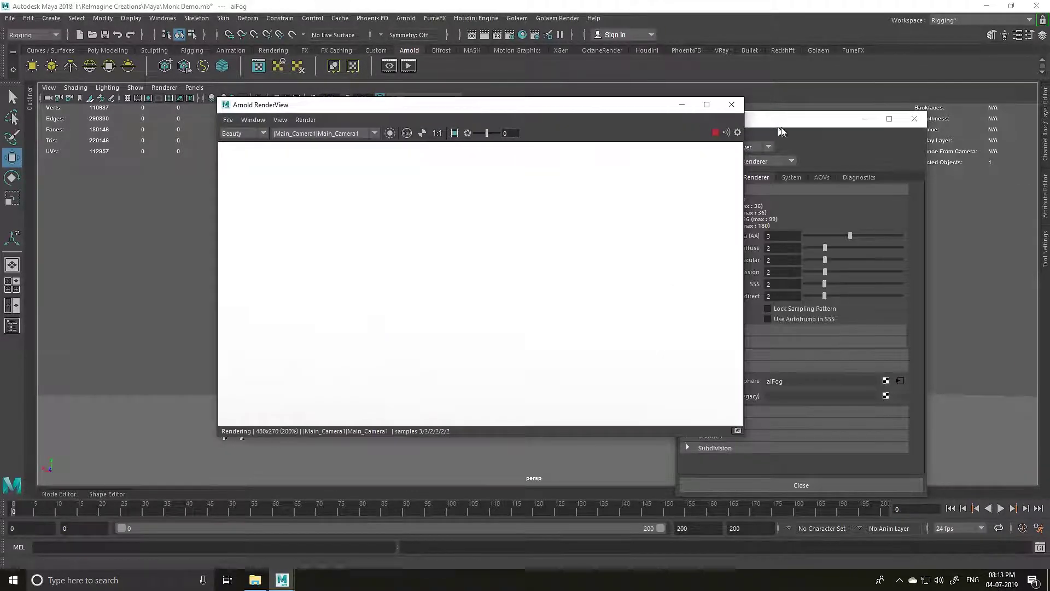
click(1044, 211)
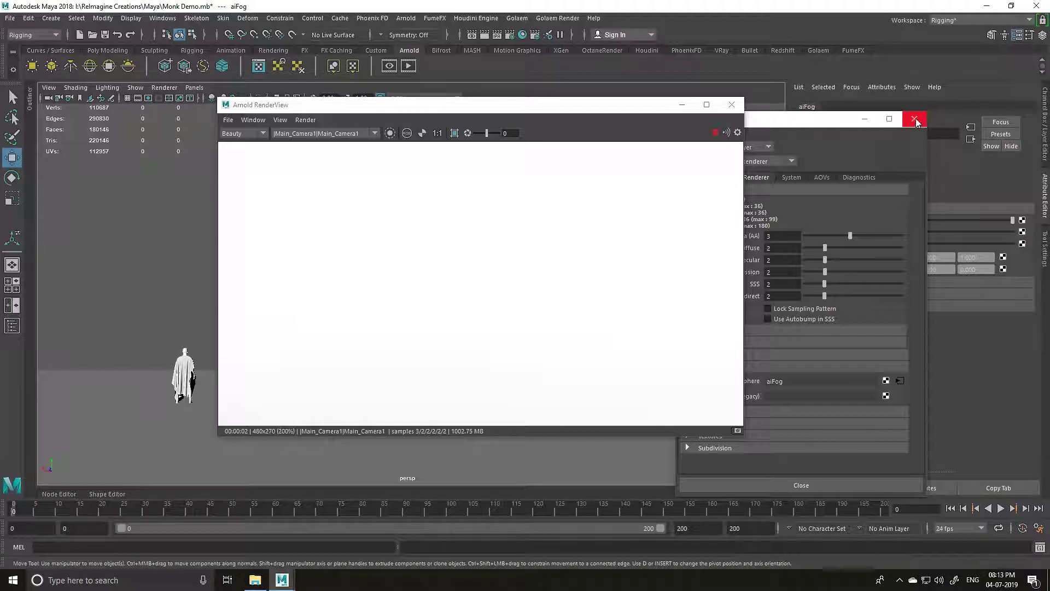
click(914, 119)
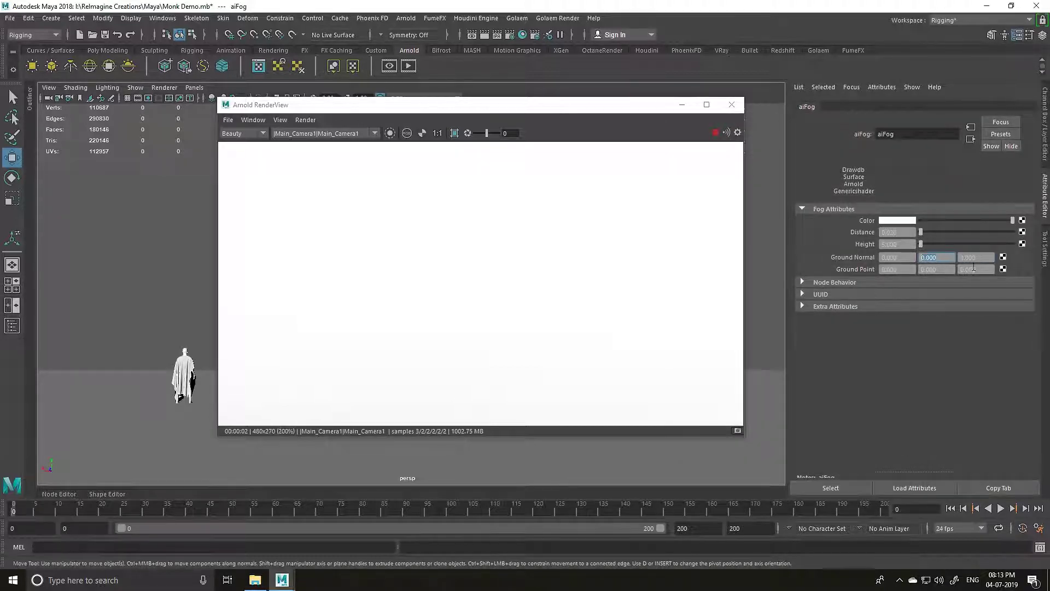
click(992, 257)
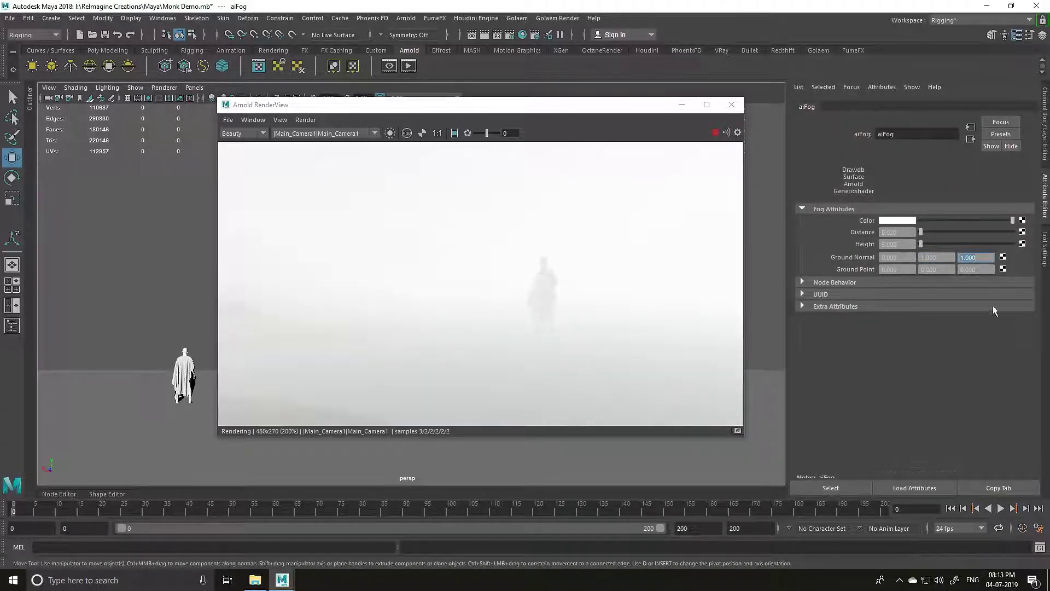
text(0)
click(942, 282)
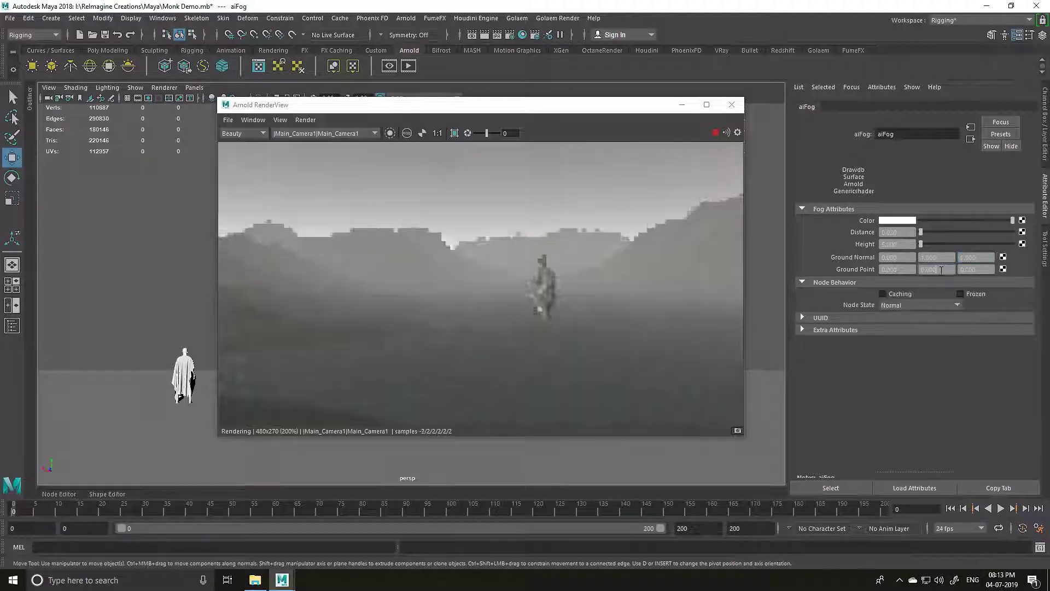
click(818, 282)
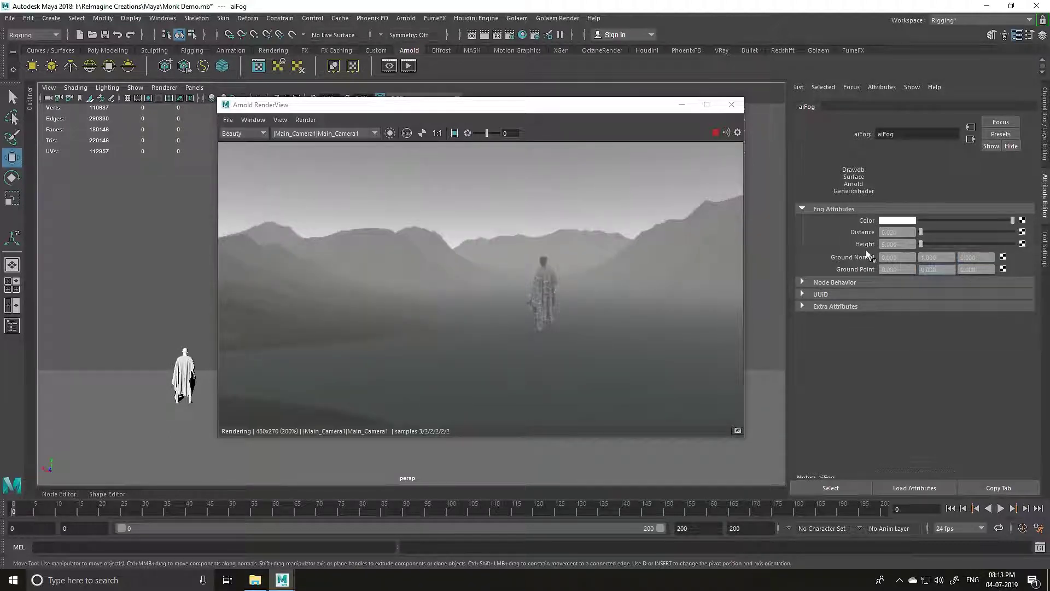
Step: Try aiFog Height values of 6 and 8
double_click(906, 244)
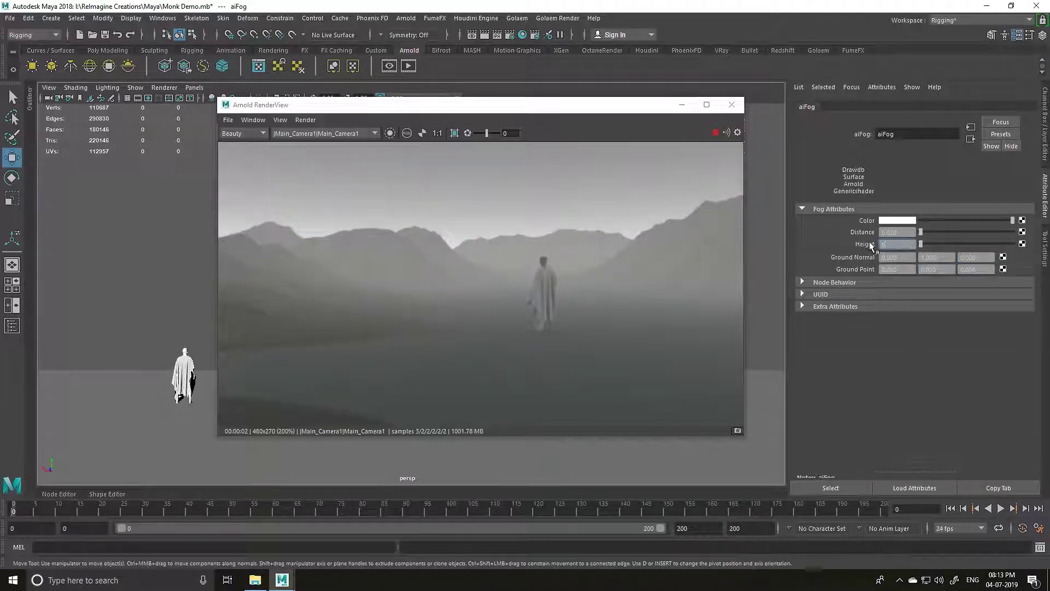
key(Return)
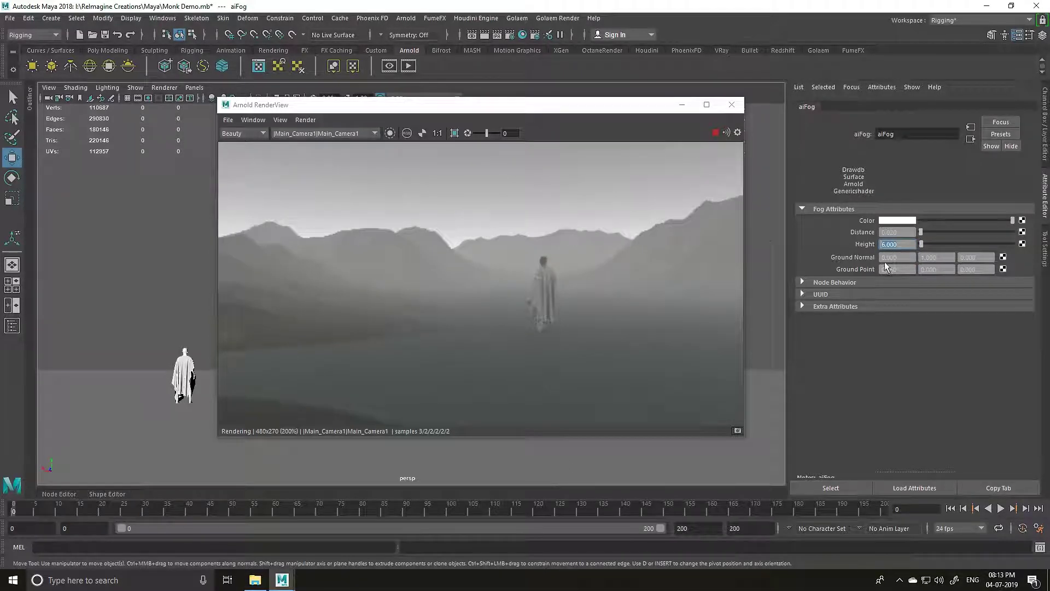
key(Tab)
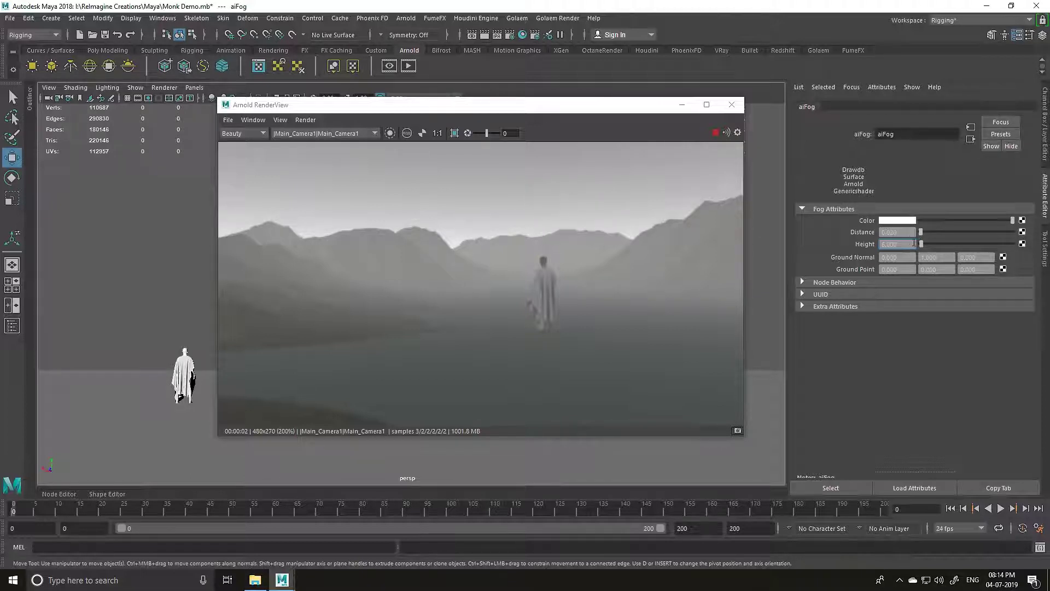
text(8)
key(Return)
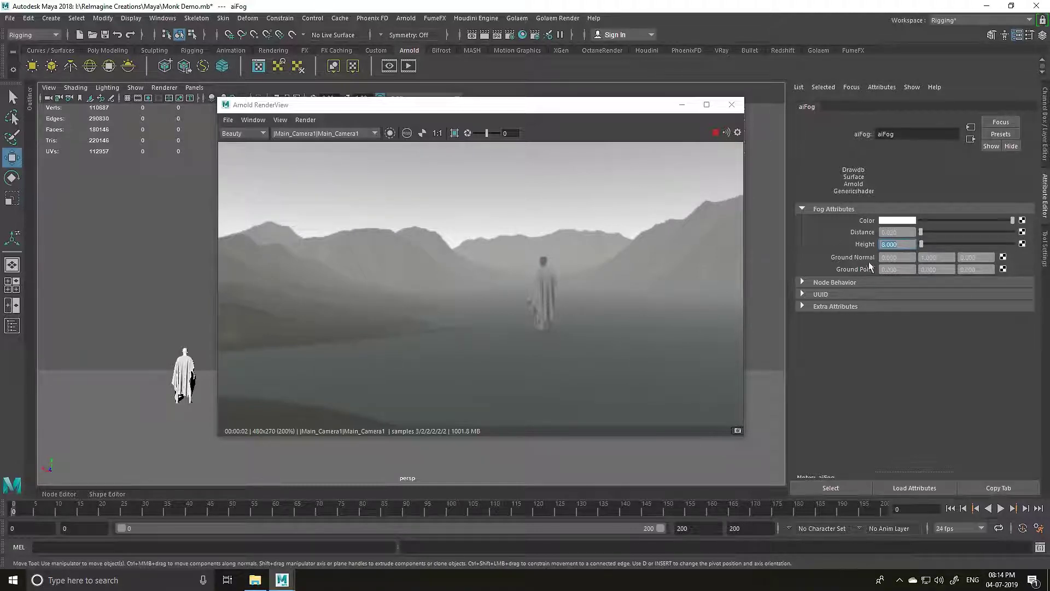
Step: Try aiFog Distance values of 0.5, 0.05 and 0.08
key(BackSpace)
text(.5)
key(Return)
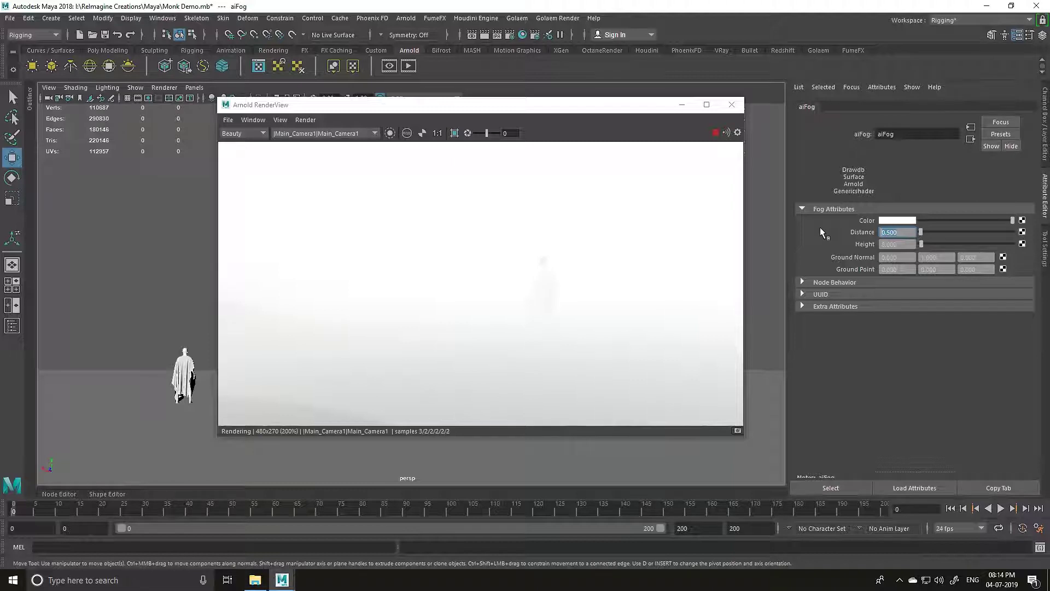
text(.05)
key(Return)
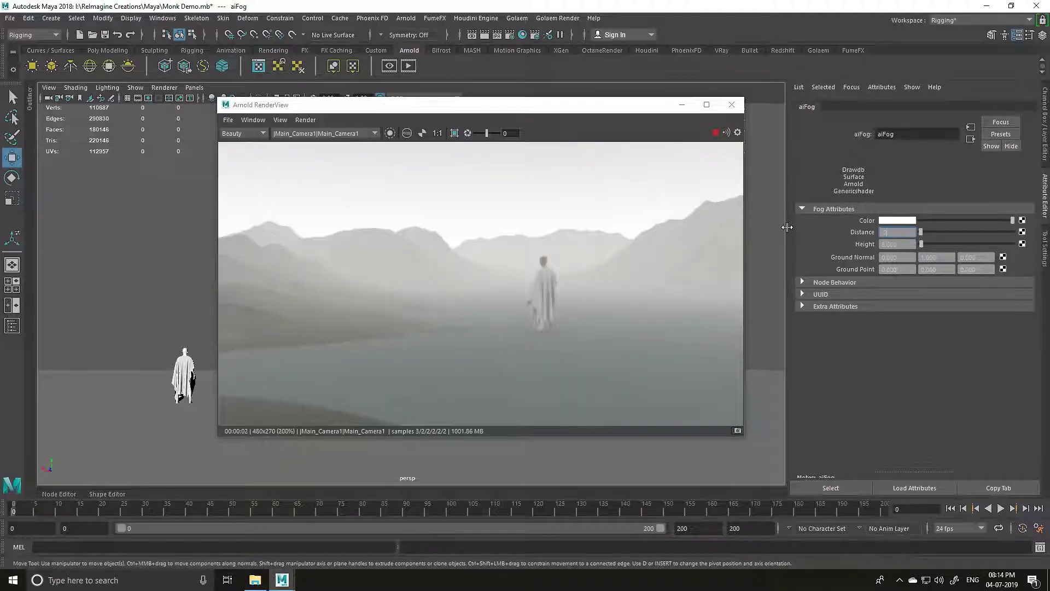
text(0.08)
key(Return)
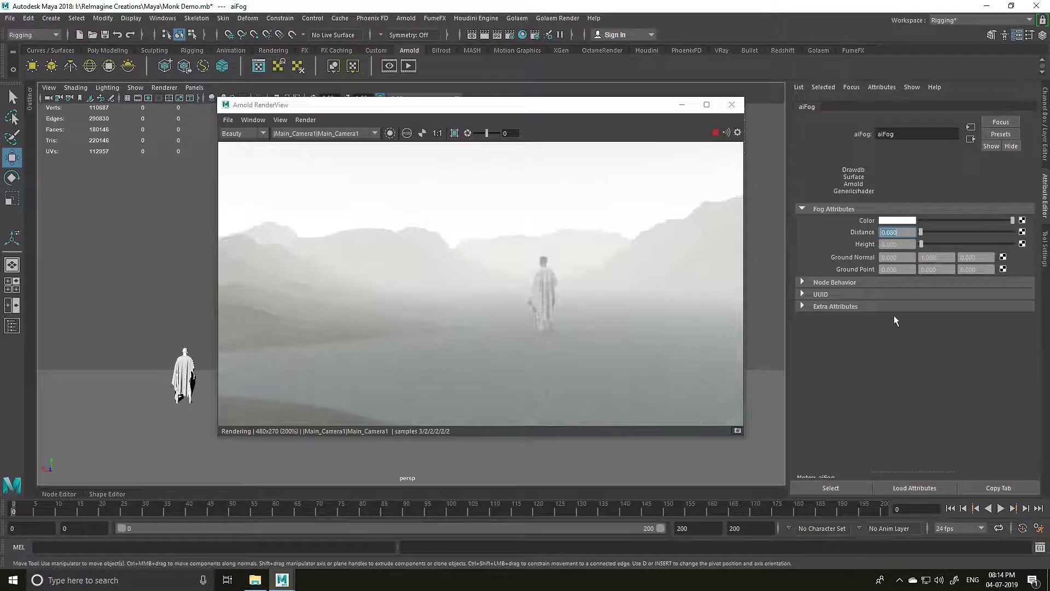
Step: Set the aiFog Height to 9
key(Tab)
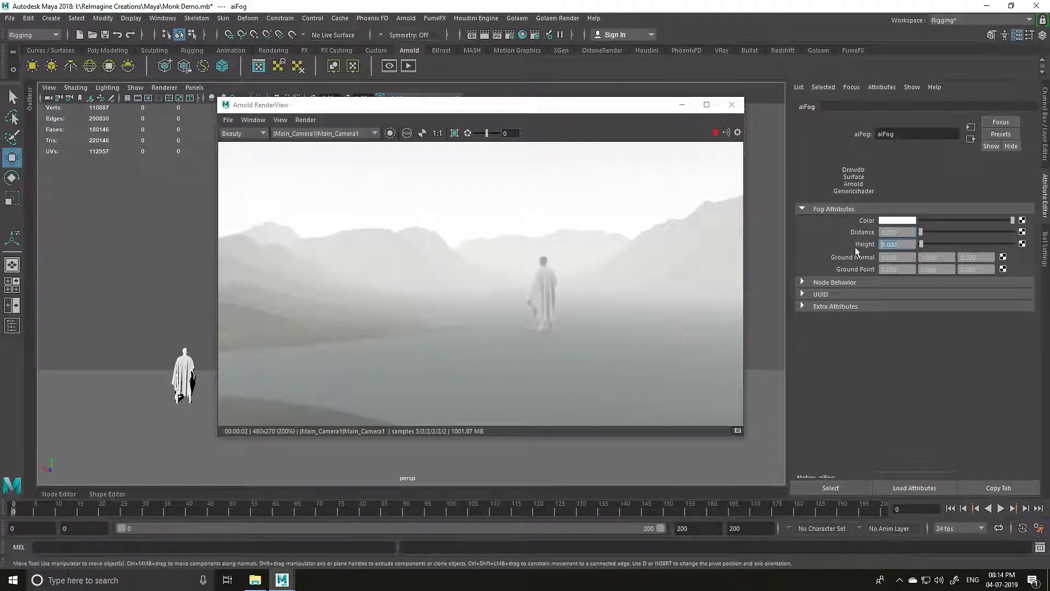
text(9)
key(Return)
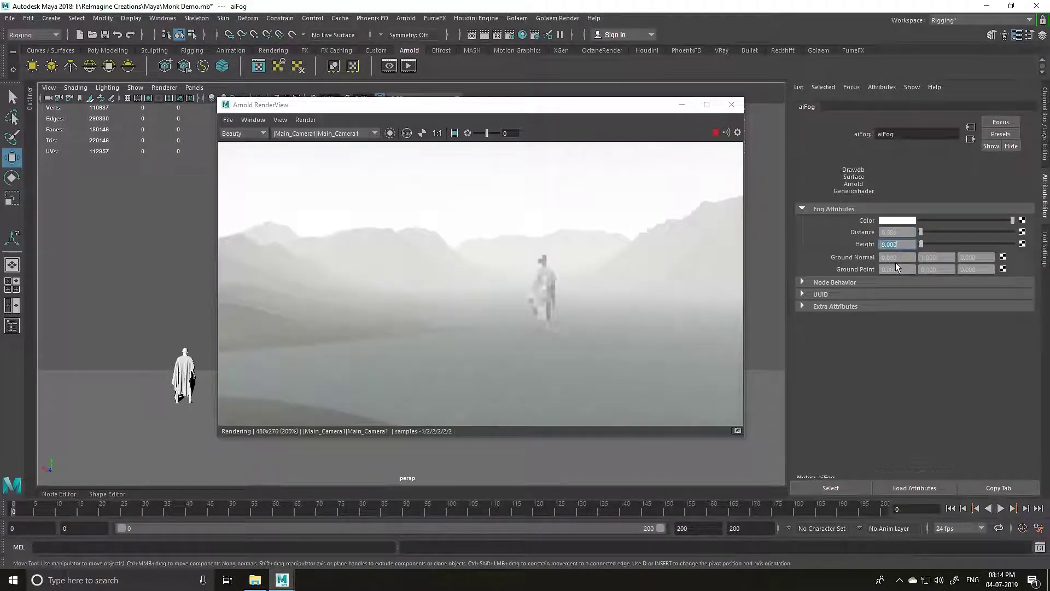
Step: Tint the fog color a bright medium blue and set the aiFog Distance to 0.1
click(897, 221)
click(946, 235)
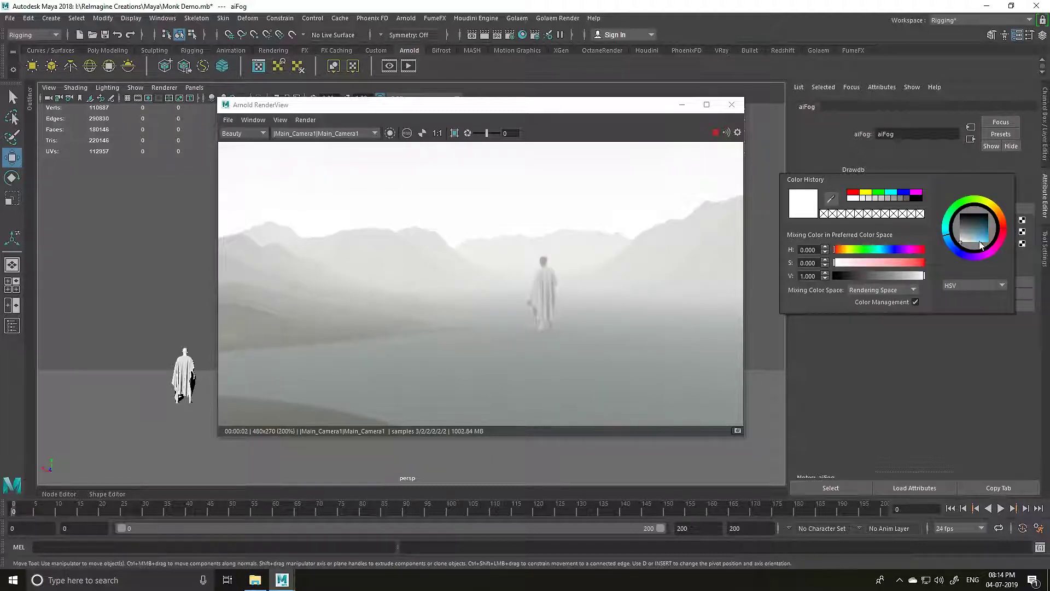
mouse_move(979, 241)
mouse_down()
mouse_move(992, 230)
mouse_move(951, 245)
mouse_move(977, 232)
mouse_move(980, 243)
mouse_move(980, 232)
mouse_up()
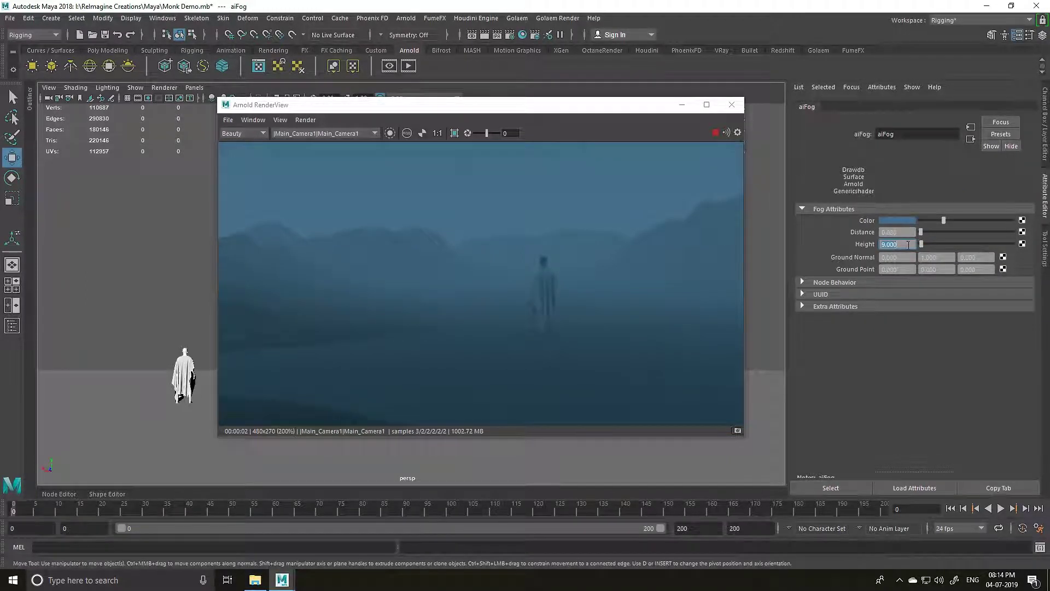
text(0.1)
key(Return)
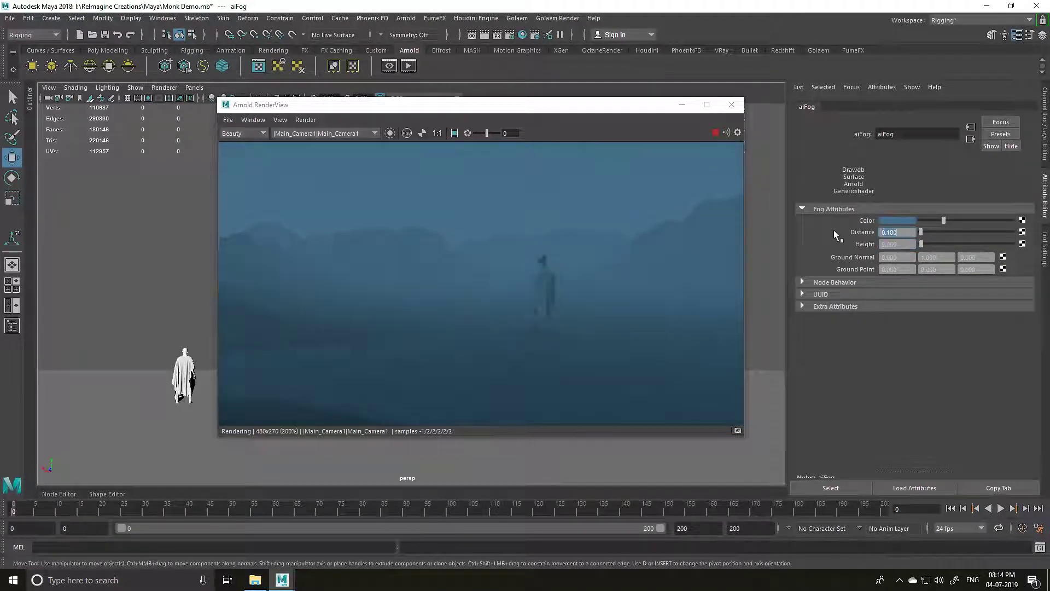
click(892, 221)
drag(909, 299, 922, 286)
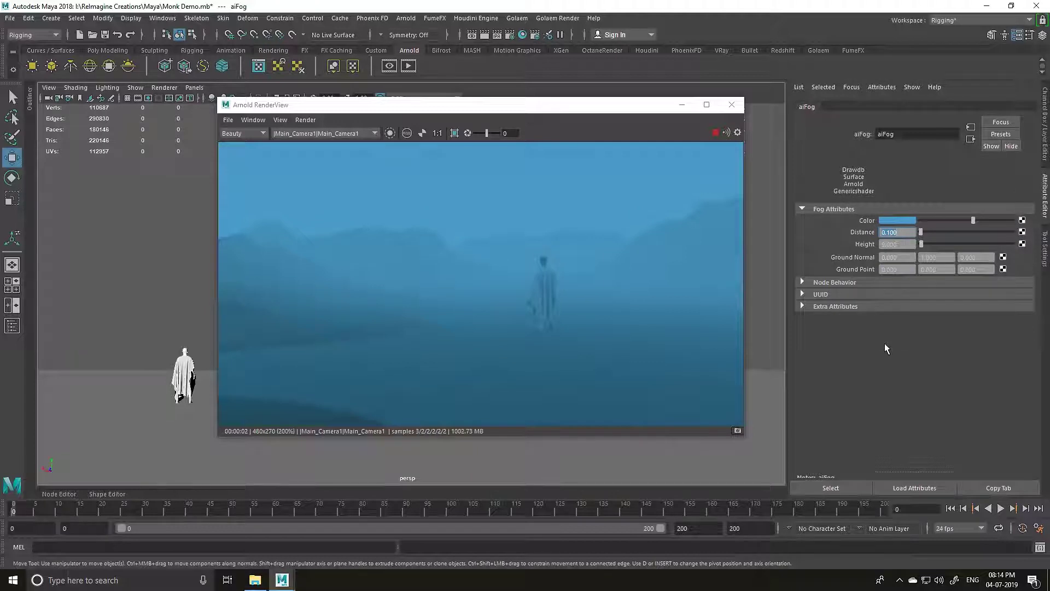
Step: Create a polygon cube in the scene and close the Arnold RenderView
drag(444, 101, 524, 118)
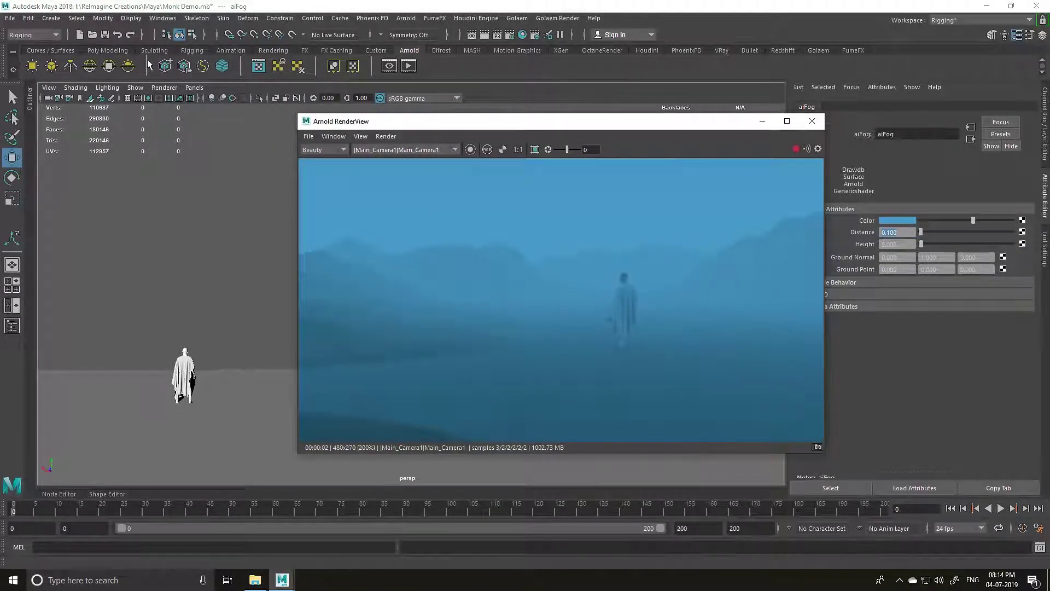
click(105, 50)
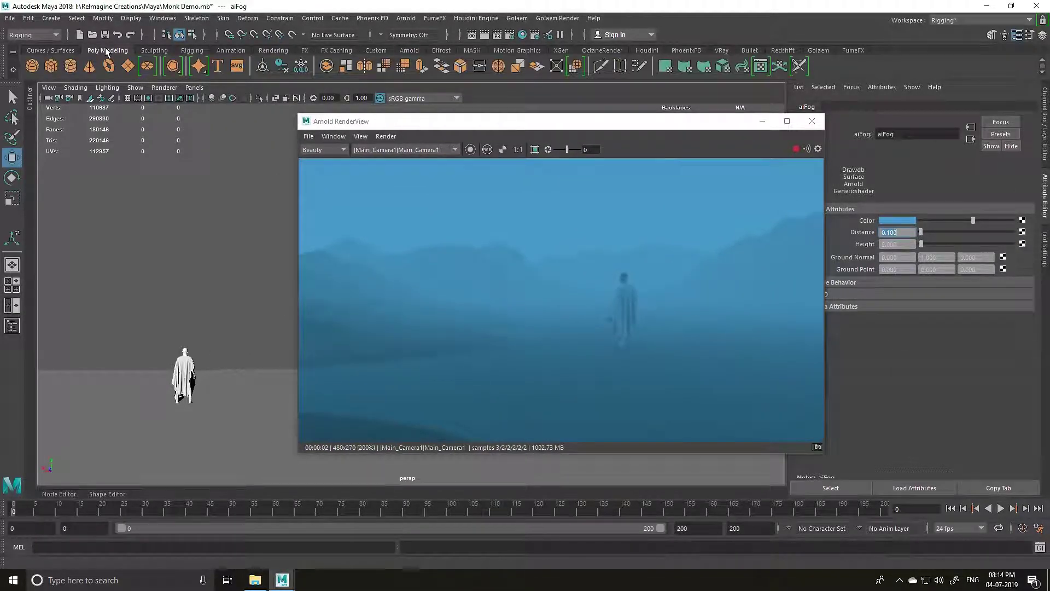
click(51, 66)
click(811, 121)
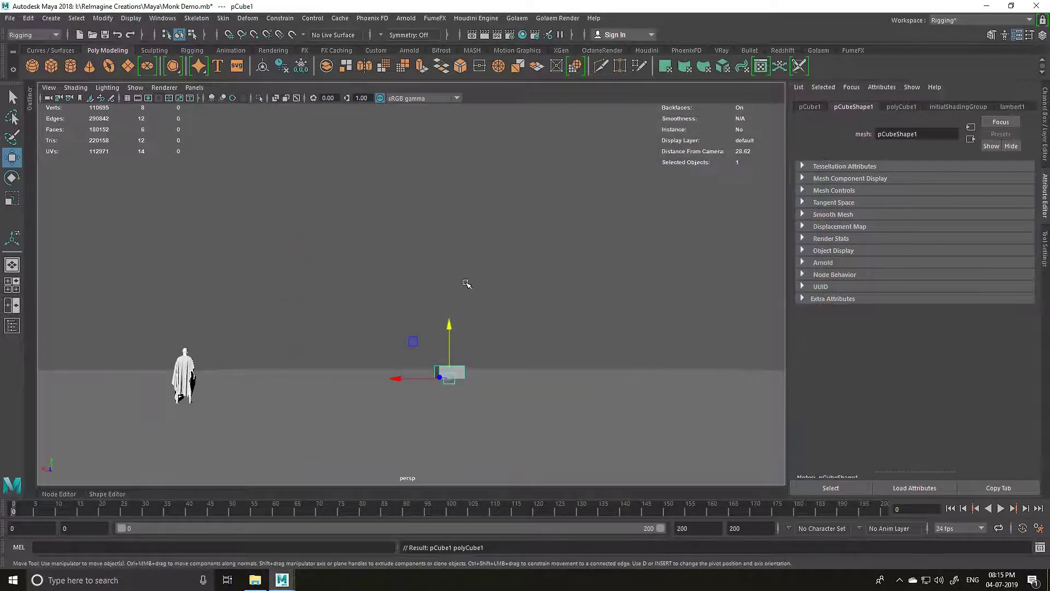
Step: Using the persp camera, move the new cube across the ground near the monk and scale it up
click(194, 87)
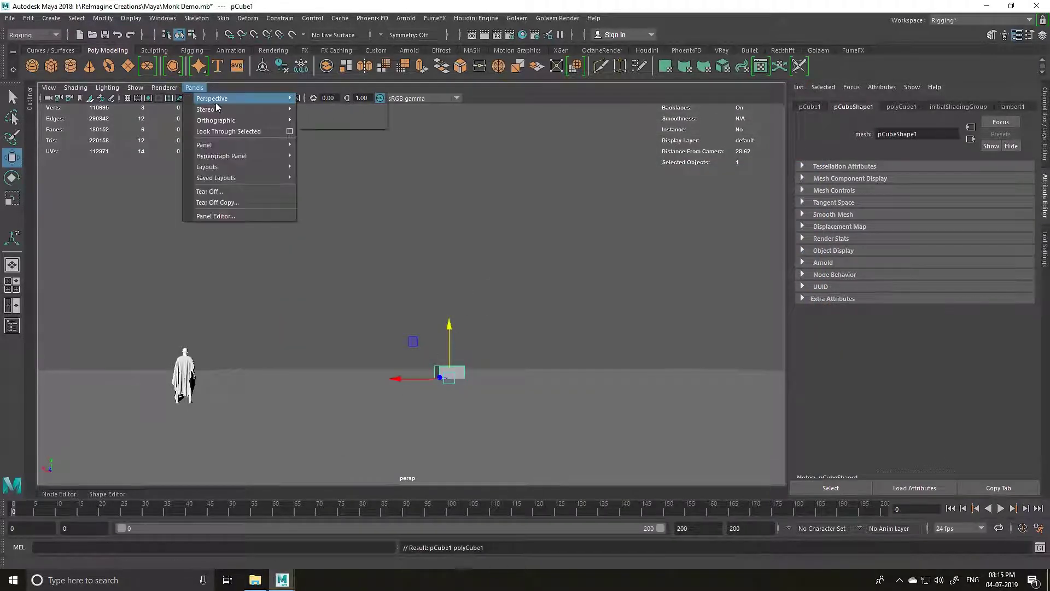
click(328, 109)
alt+drag(326, 221, 289, 349)
drag(170, 278, 341, 391)
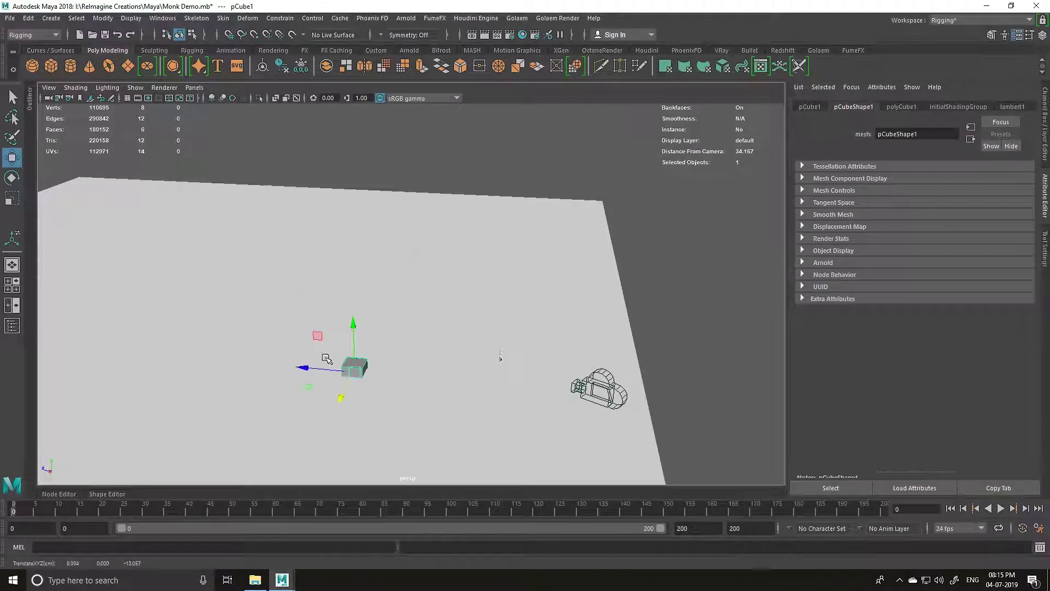
key(r)
alt+drag(485, 354, 474, 197)
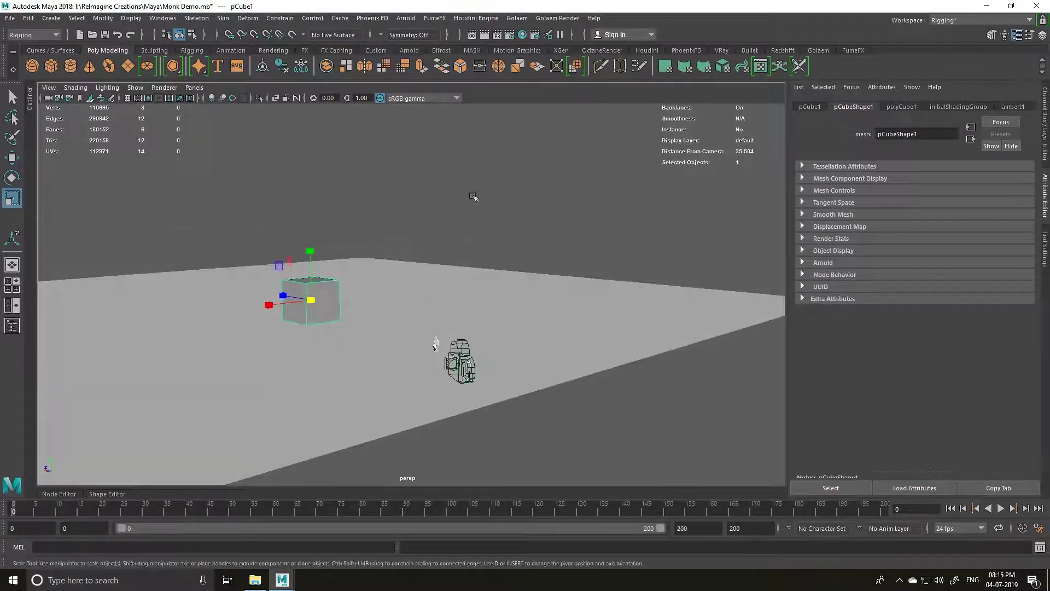
Step: Looking through Main_Camera1, place the cube floating beside the monk, tilted and scaled to fit the shot
click(195, 87)
mouse_move(219, 100)
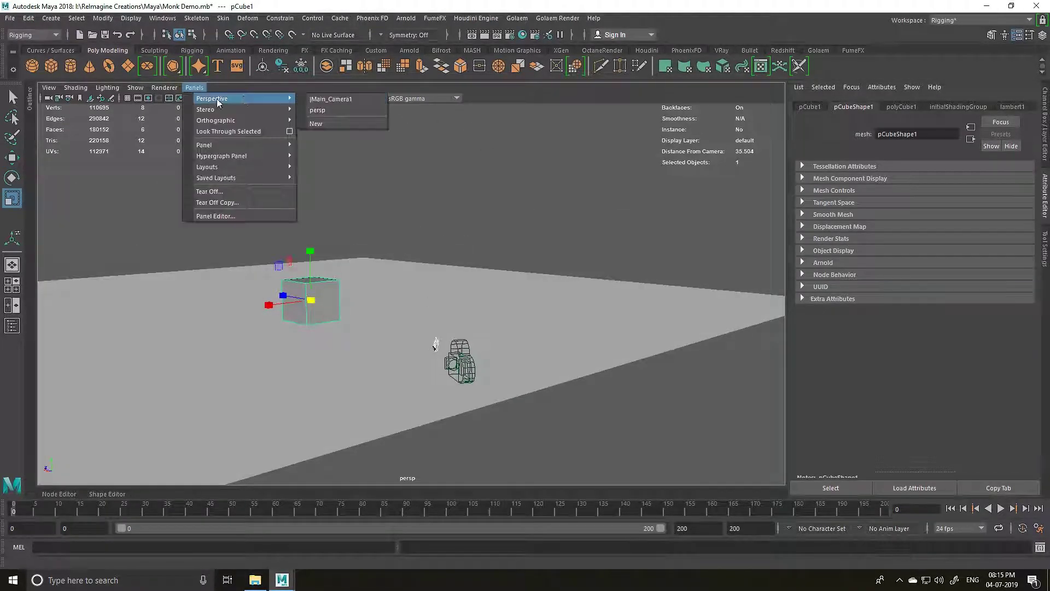
click(323, 101)
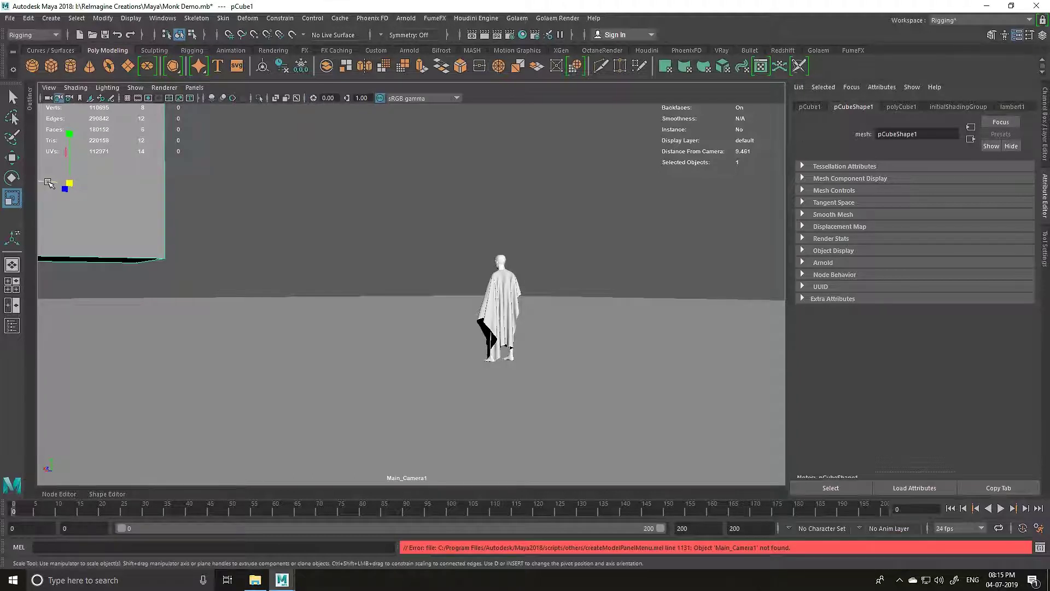
key(w)
drag(50, 184, 263, 207)
key(e)
key(w)
key(r)
Step: Switch the floating cube to face mode and select all six of its faces
right_click(290, 145)
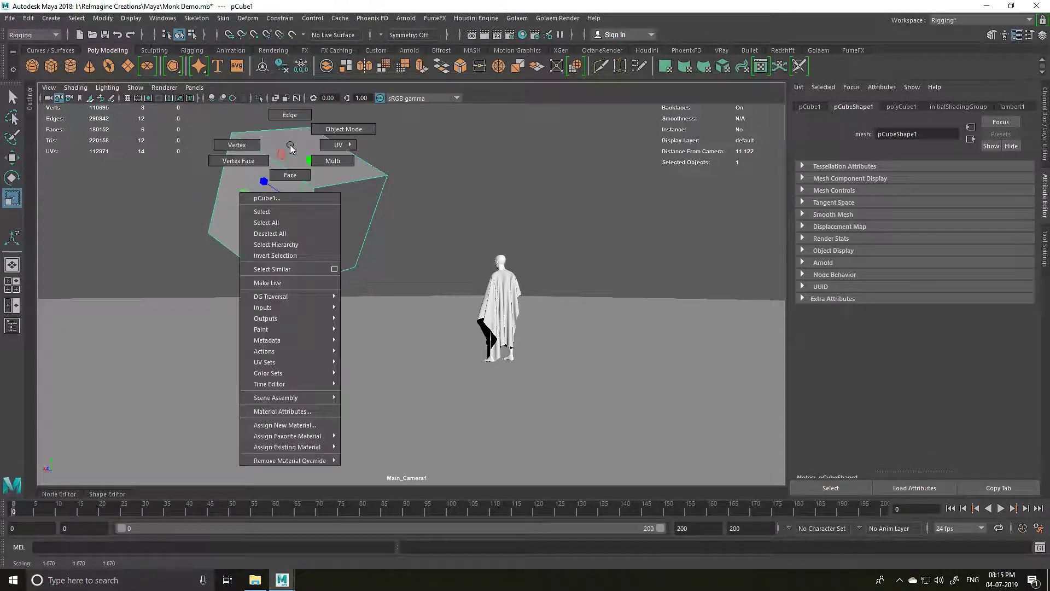
click(290, 175)
click(342, 206)
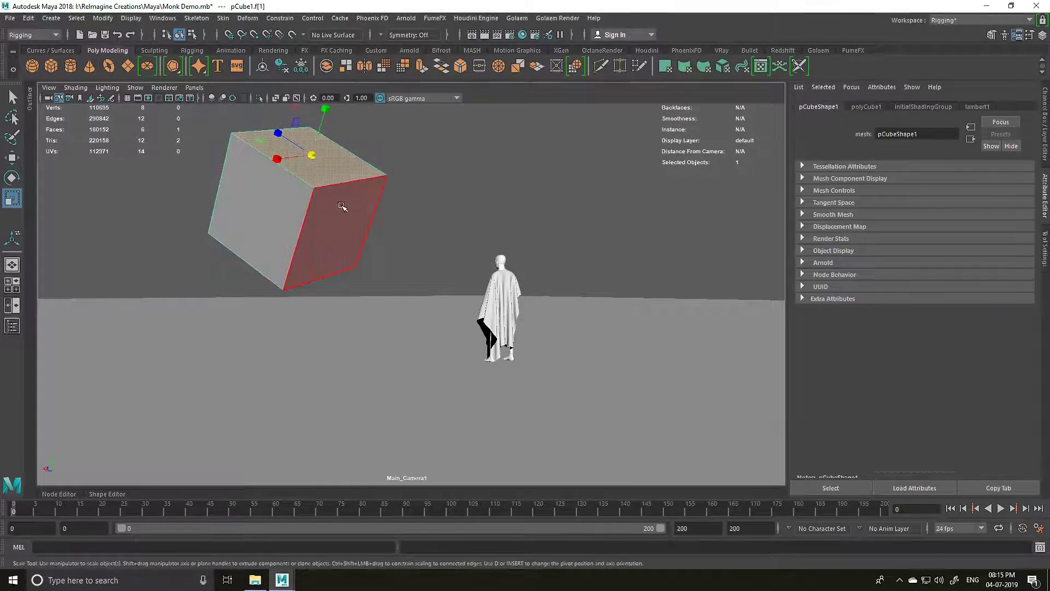
double_click(340, 206)
key(ctrl+z)
key(ctrl+z)
key(t)
double_click(295, 145)
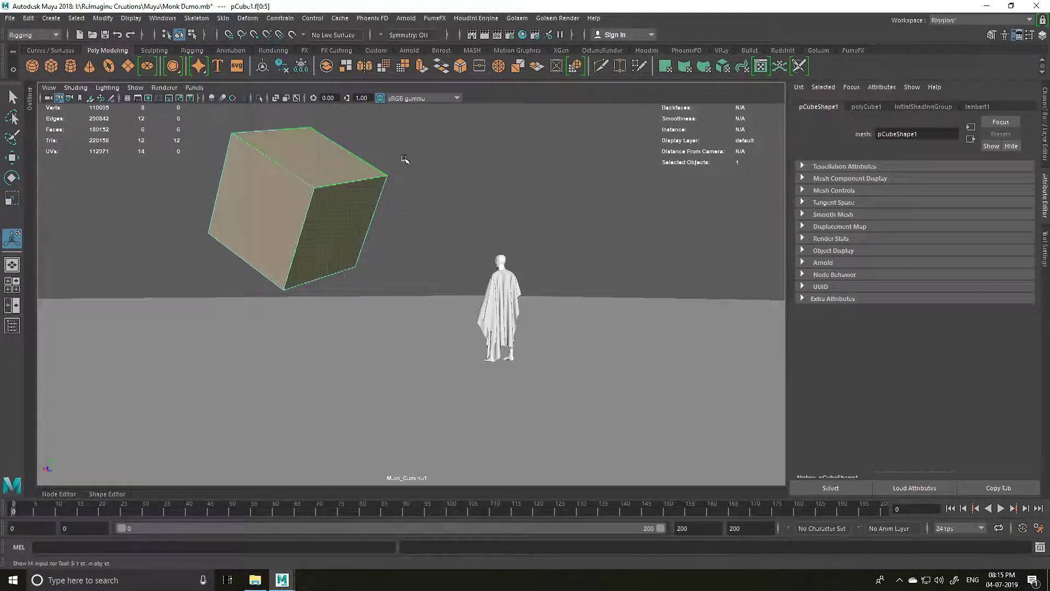
Step: Extrude all the cube's faces with Keep Faces Together off and inset each one to form a border
key(ctrl+e)
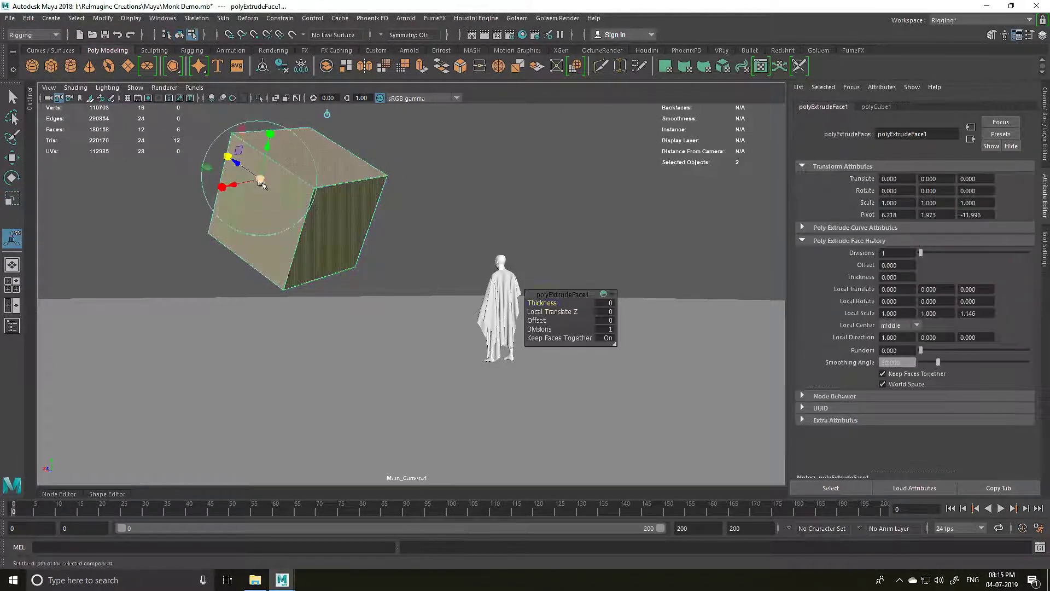
drag(260, 182, 283, 196)
click(559, 338)
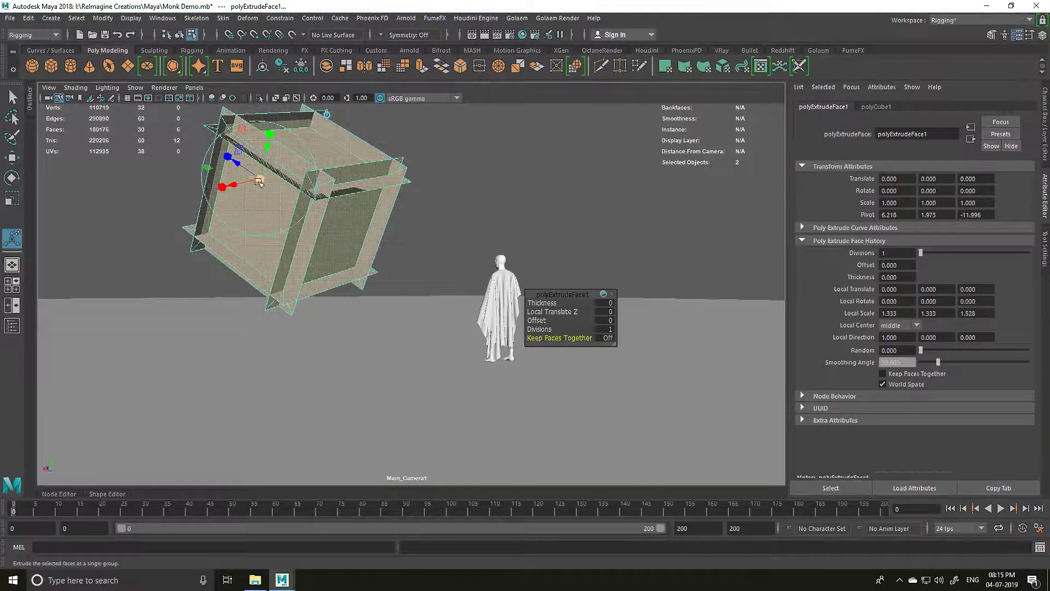
Step: Extrude the inset faces inward with a Local Translate Z of -0.161 and return the cube to object mode
key(ctrl+e)
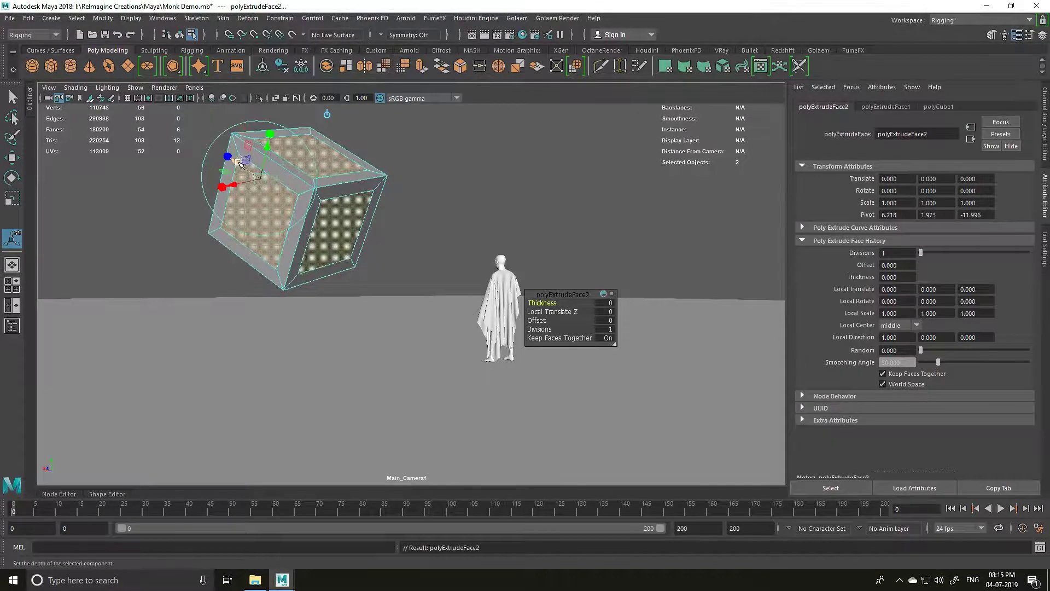
drag(240, 162, 239, 167)
right_click(351, 158)
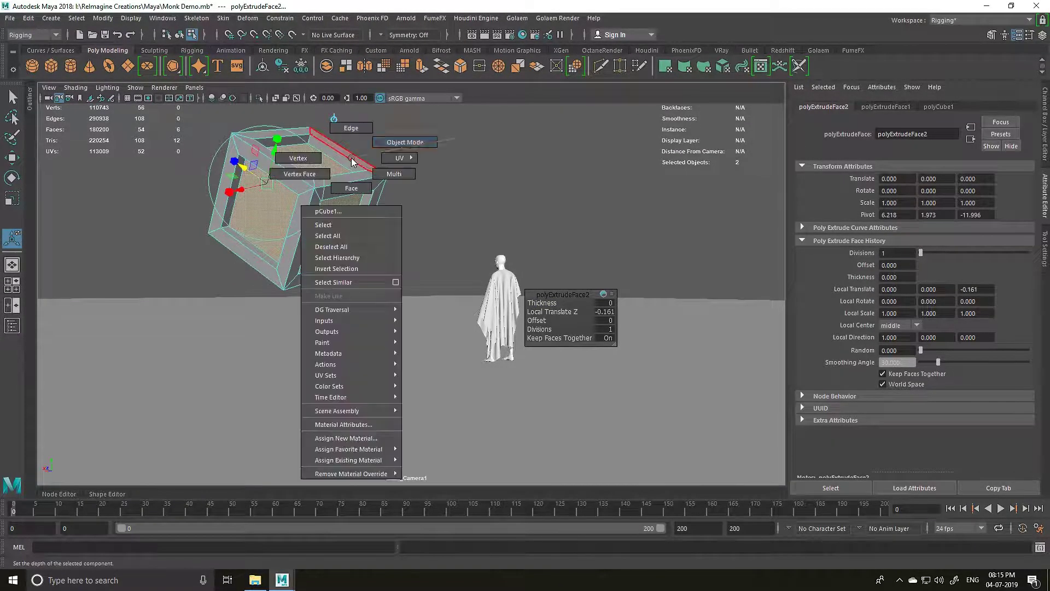
right_drag(352, 161, 489, 130)
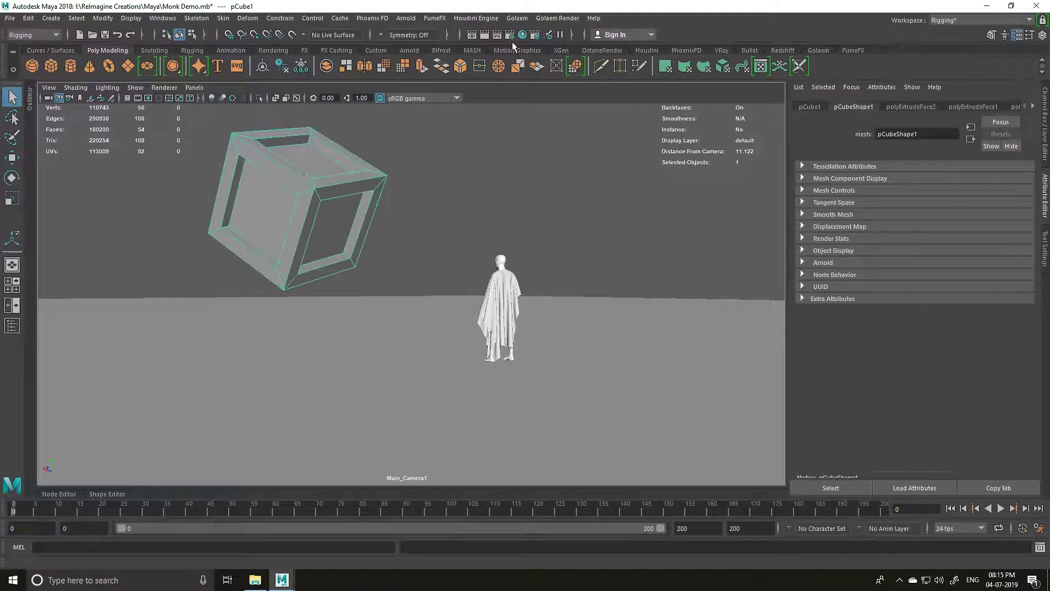
Step: Assign a new Arnold aiStandardSurface material to the floating framed cube
right_click(295, 189)
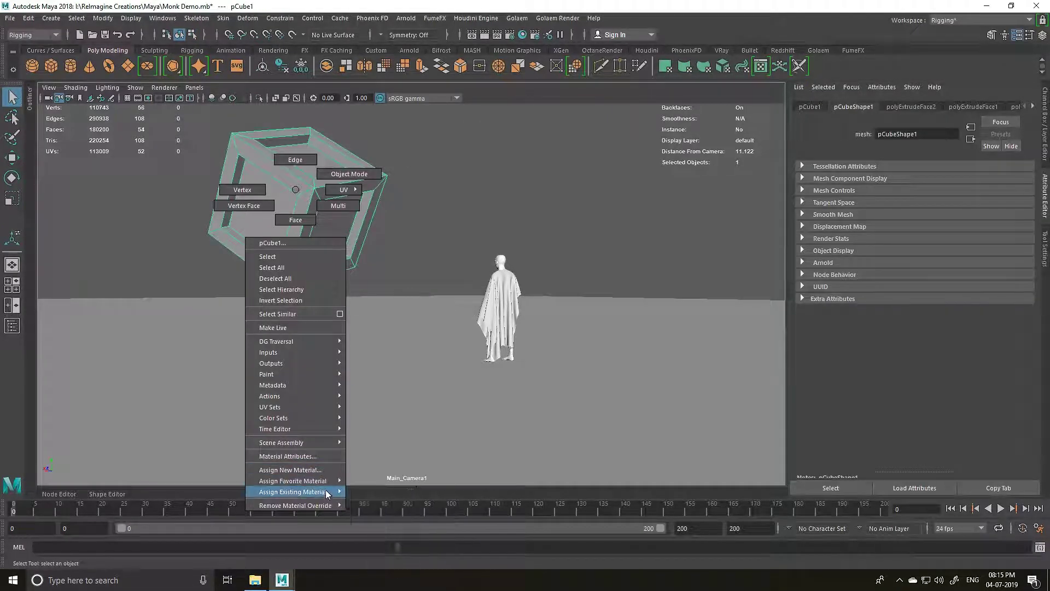
mouse_move(326, 491)
right_drag(326, 491, 502, 57)
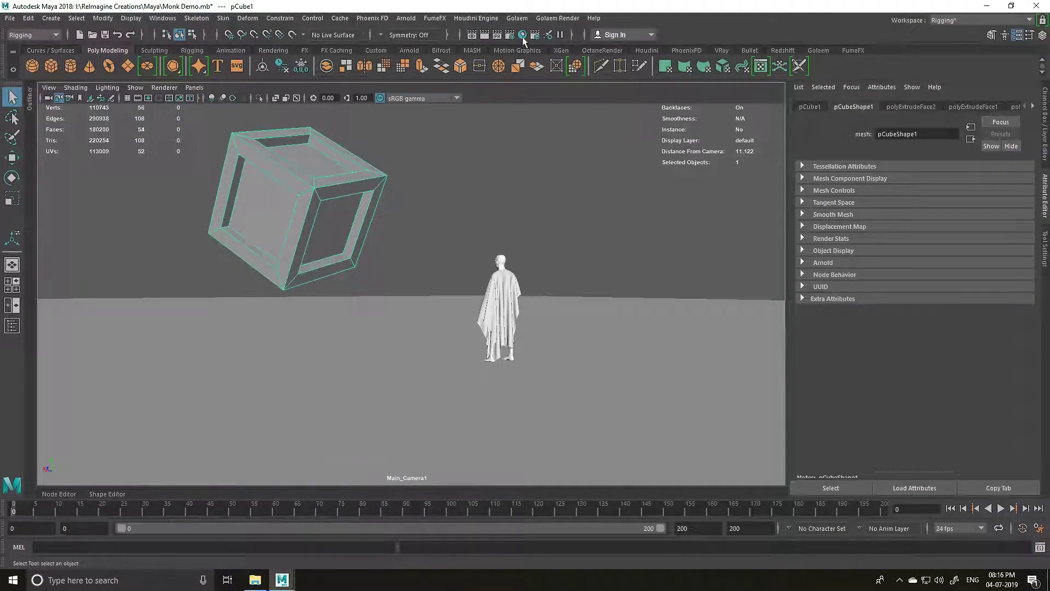
right_click(297, 173)
click(339, 451)
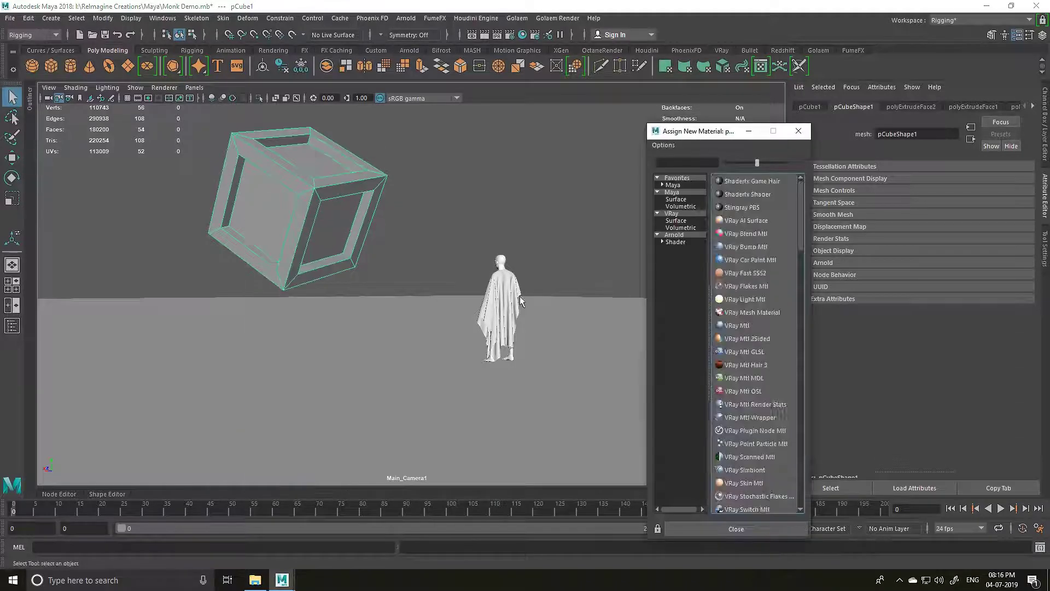
click(674, 234)
click(750, 259)
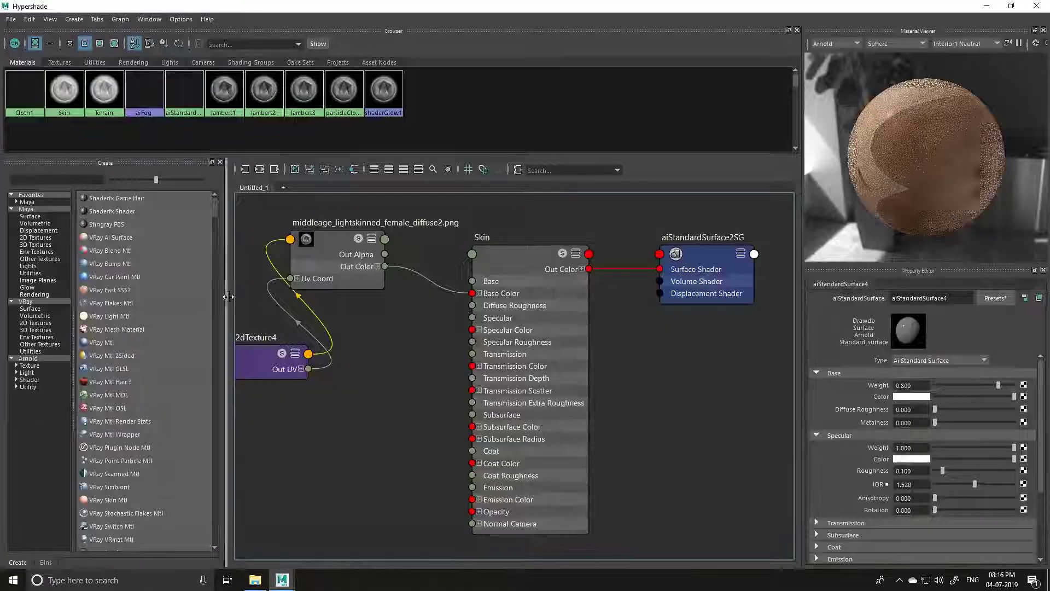
Step: Graph the cube's new aiStandardSurface material in the Hypershade and rename it Cube
click(24, 90)
click(183, 88)
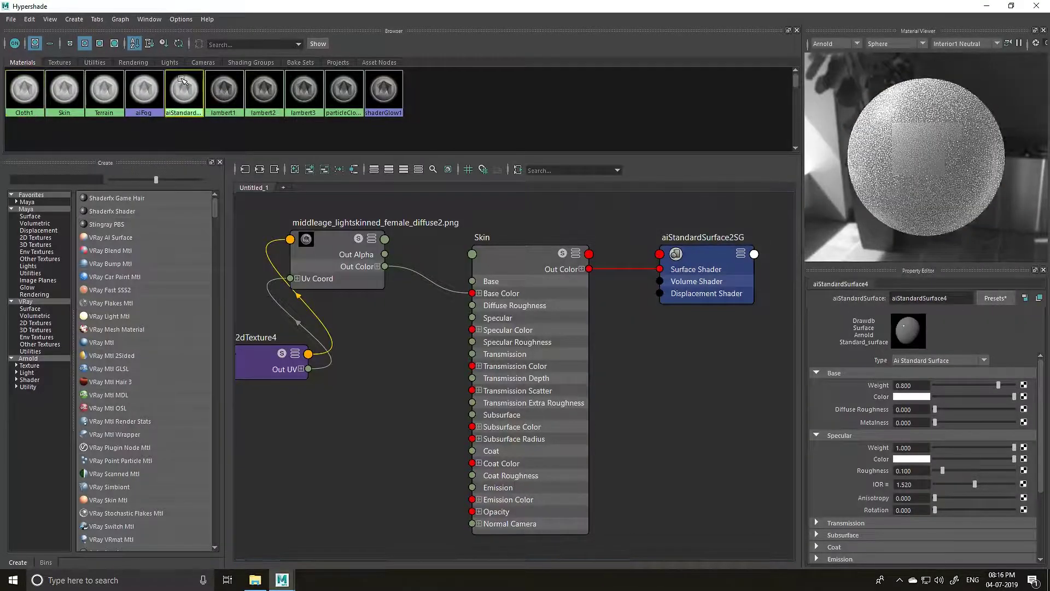
right_drag(182, 87, 181, 108)
double_click(956, 302)
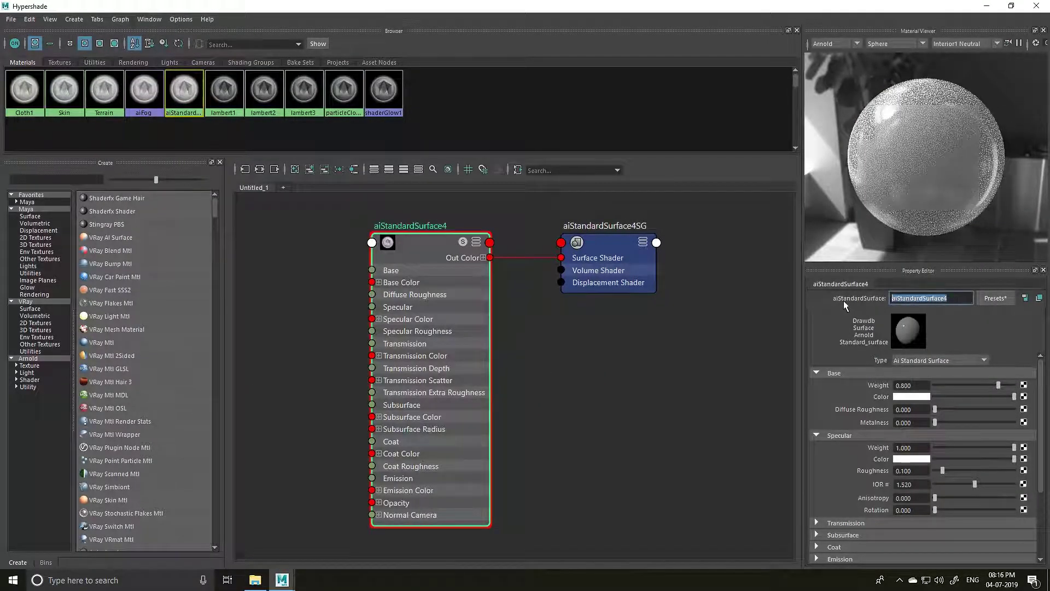
text(Cube)
key(Return)
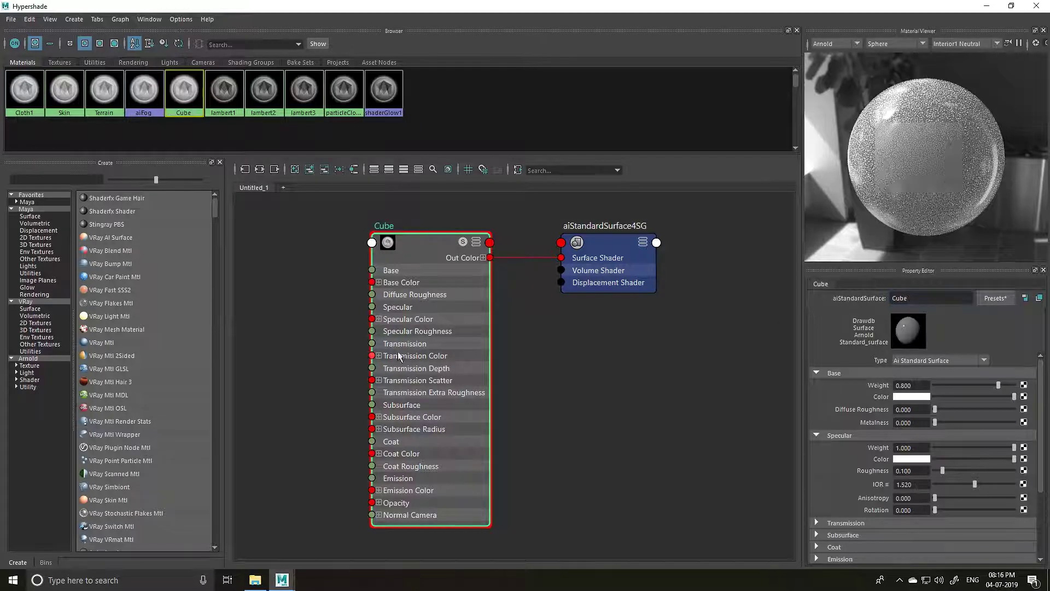
Step: Create an Arnold aiFlakes node and place it beside the Cube shader in the graph
click(27, 358)
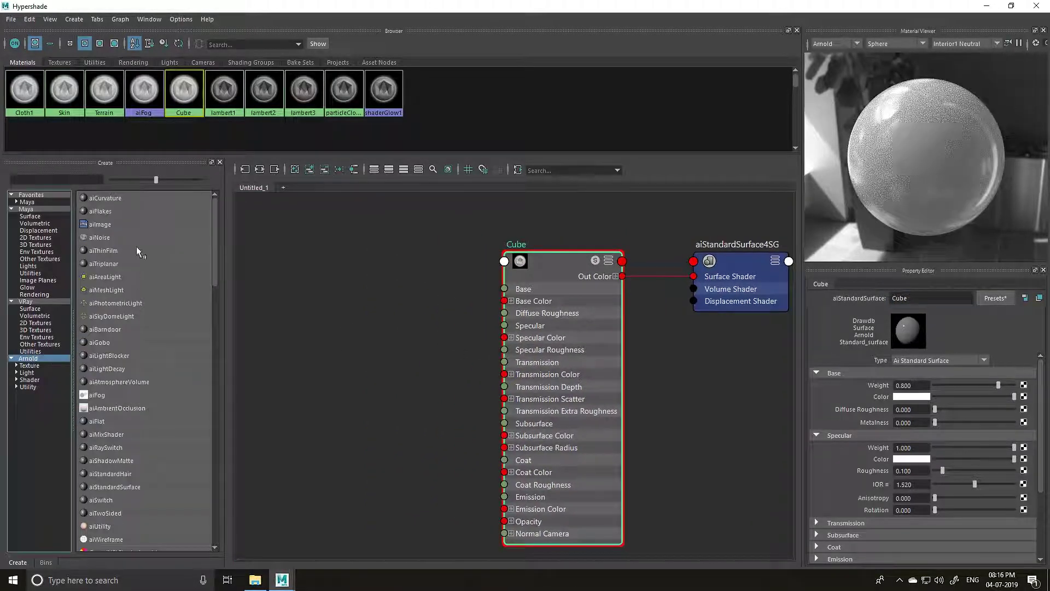
click(101, 211)
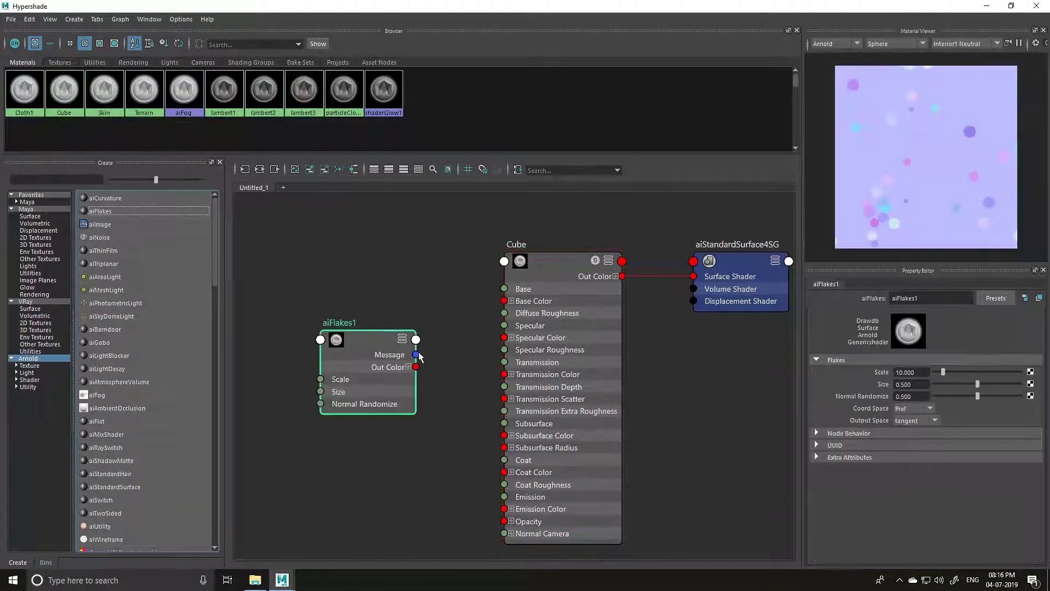
drag(377, 335, 337, 307)
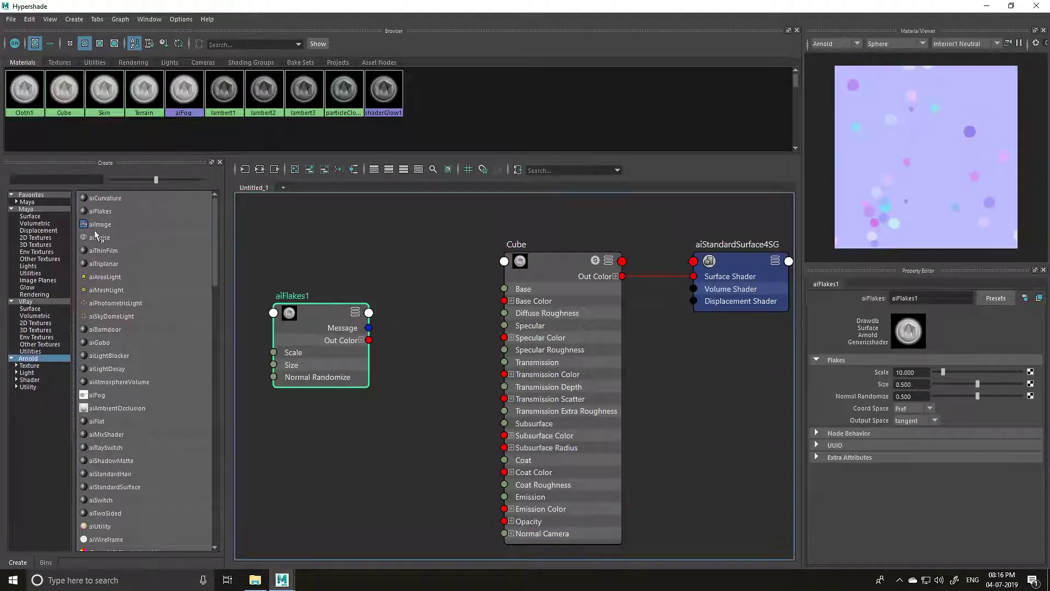
Step: Create an aiColorCorrect node, connect the flakes' Out Color to its Input, and place it between the flakes and the Cube shader
scroll(114, 317, down, 8)
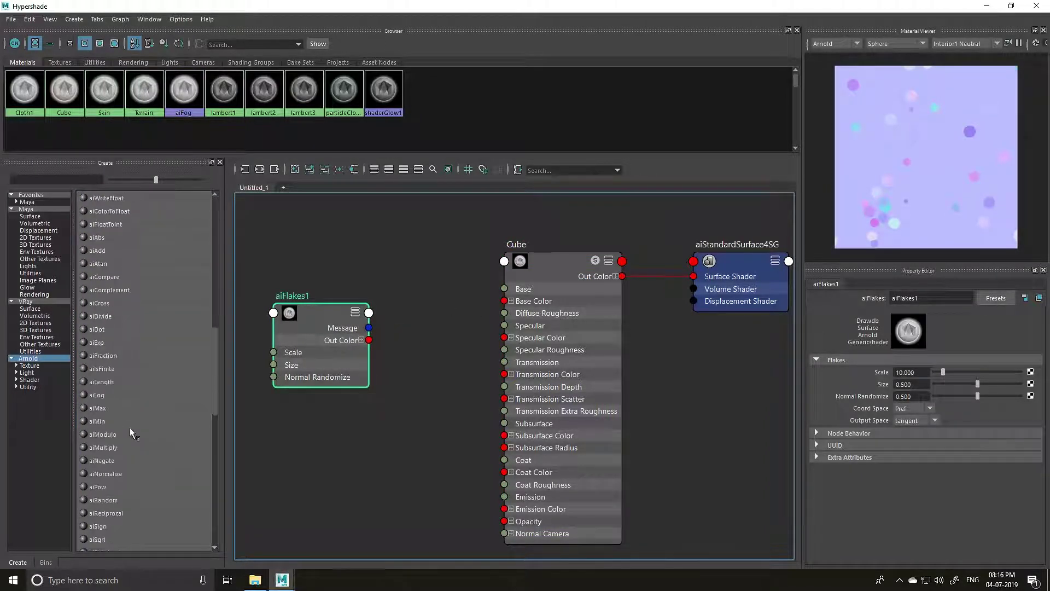
scroll(142, 390, down, 7)
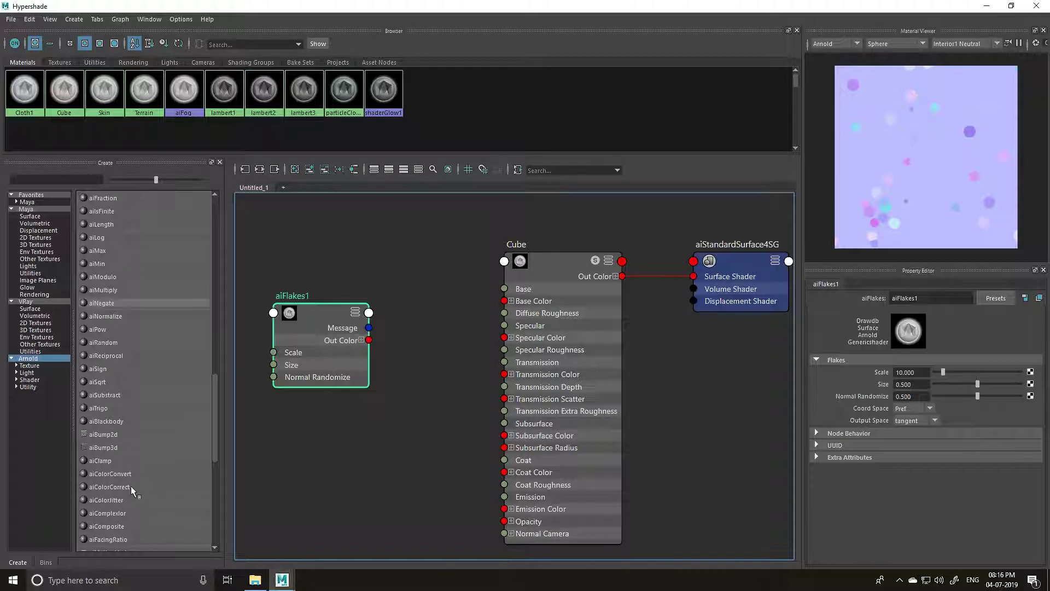
click(130, 486)
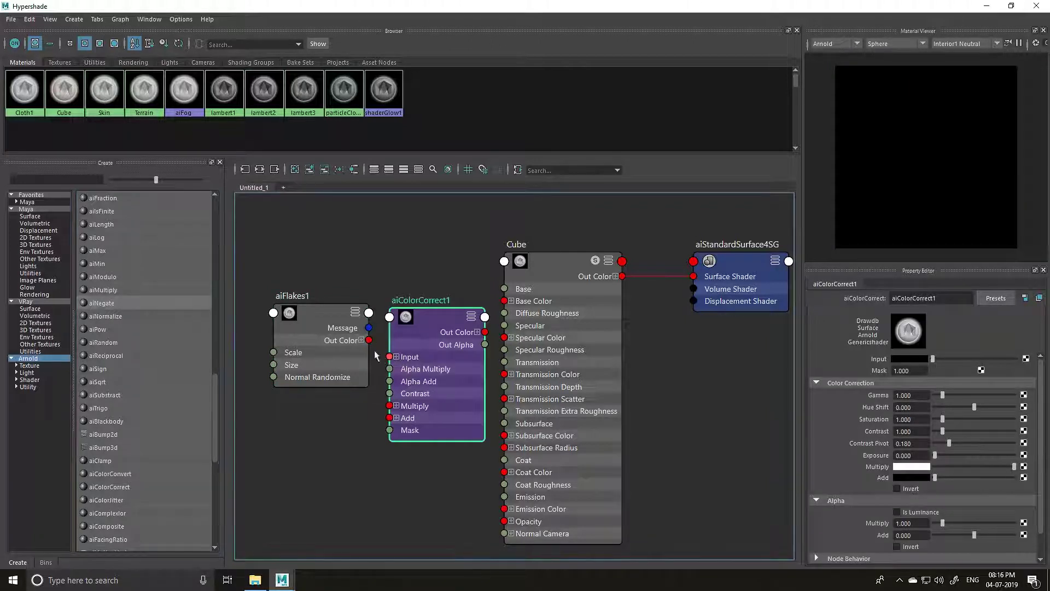
drag(369, 340, 388, 356)
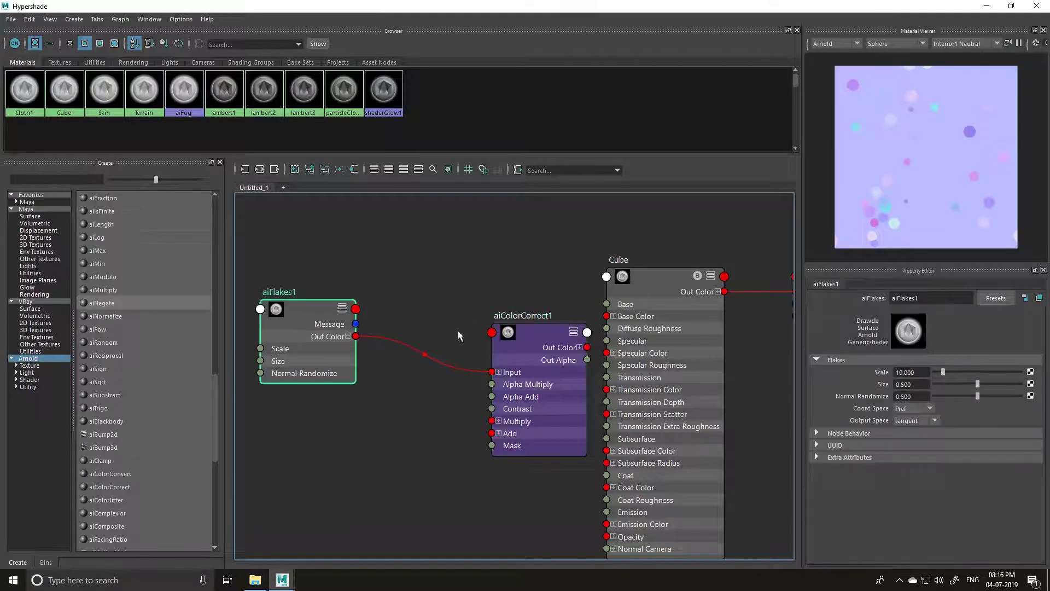
drag(525, 356, 440, 348)
Step: Set the aiColorCorrect node's Saturation to 0 to make the flakes grayscale
drag(943, 419, 934, 418)
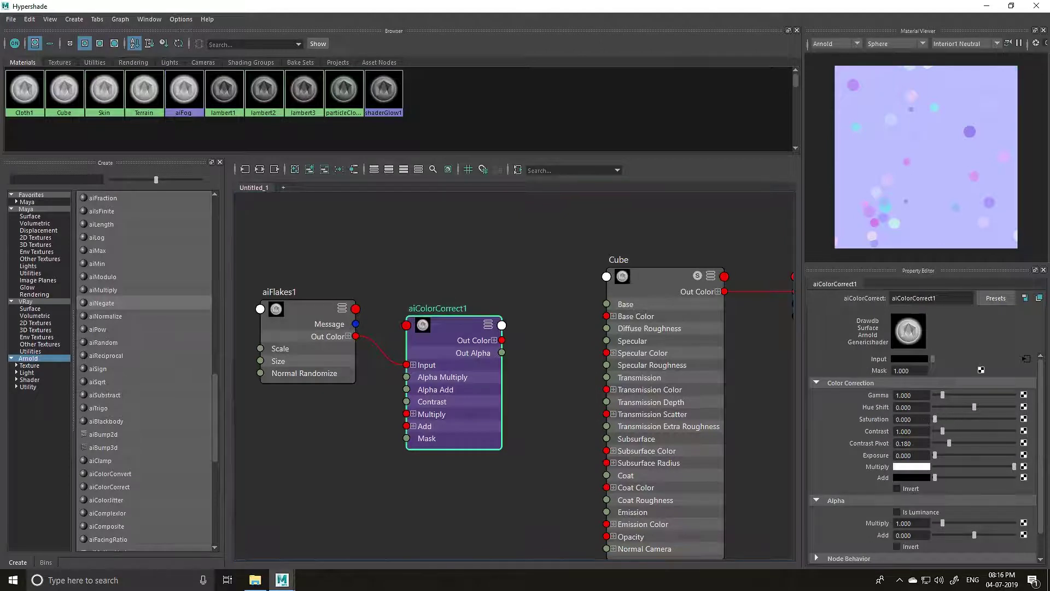
click(326, 307)
click(448, 325)
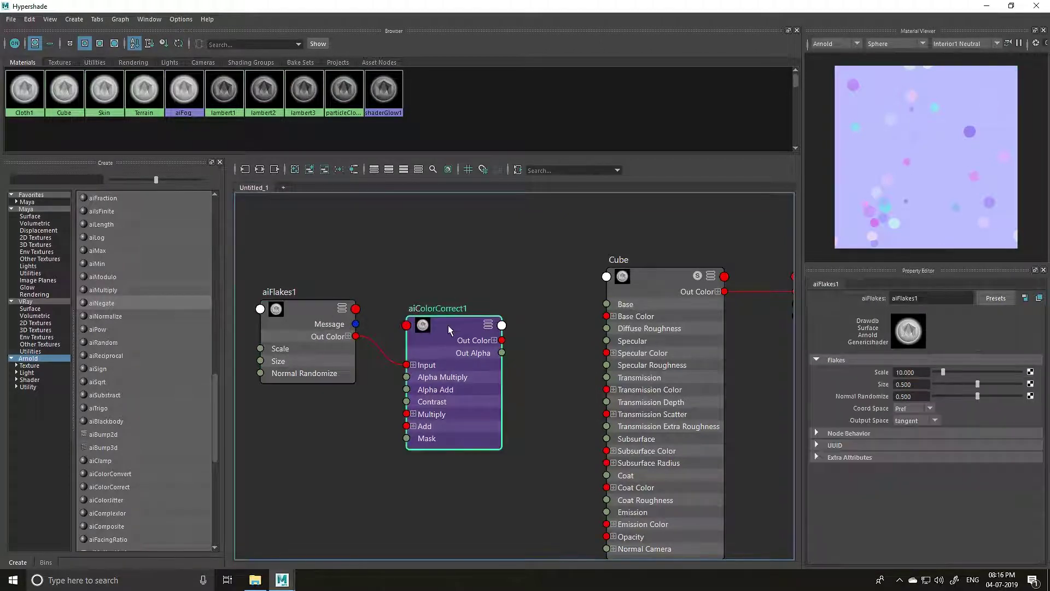
click(540, 315)
click(651, 274)
alt+middle_drag(718, 219, 638, 237)
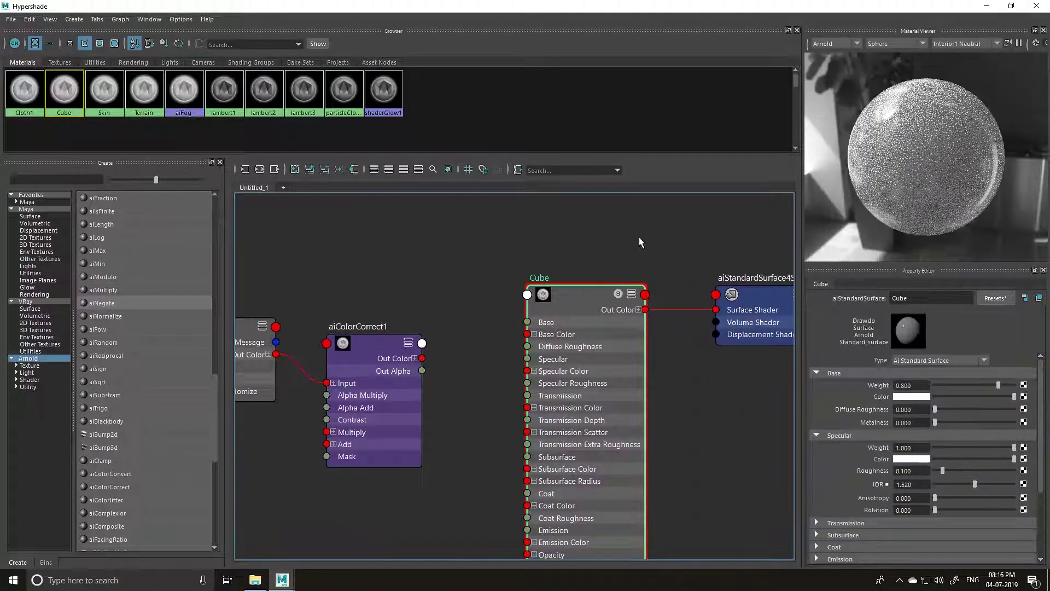
Step: Set the color correction's Gamma to 0.070 and the flakes' Scale to 25.806, Size to 0.561 and Normal Randomize to 0.774
click(352, 342)
alt+middle_drag(377, 291, 481, 267)
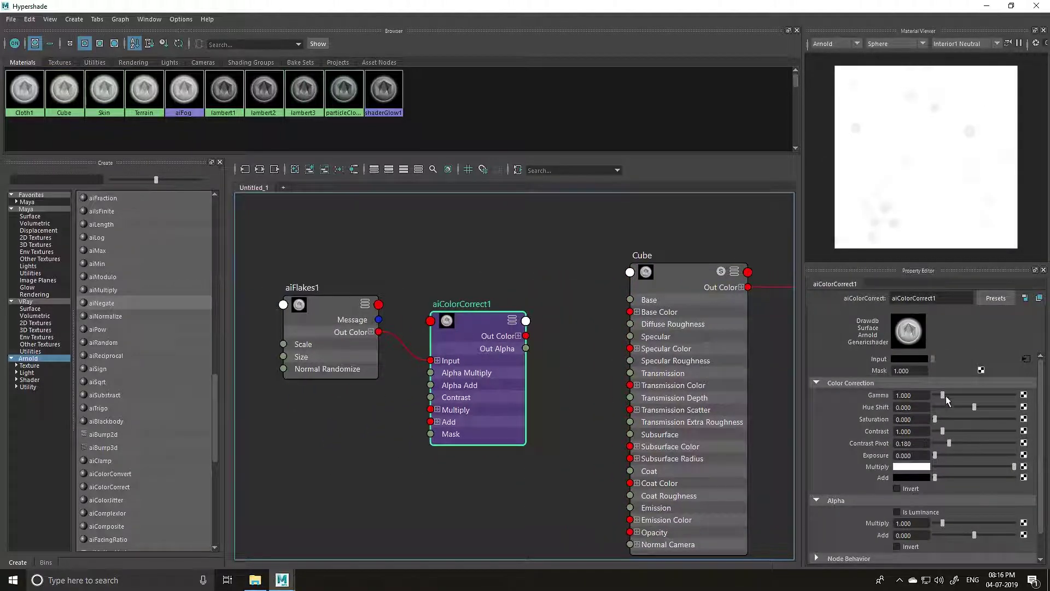
drag(942, 395, 1001, 396)
click(343, 328)
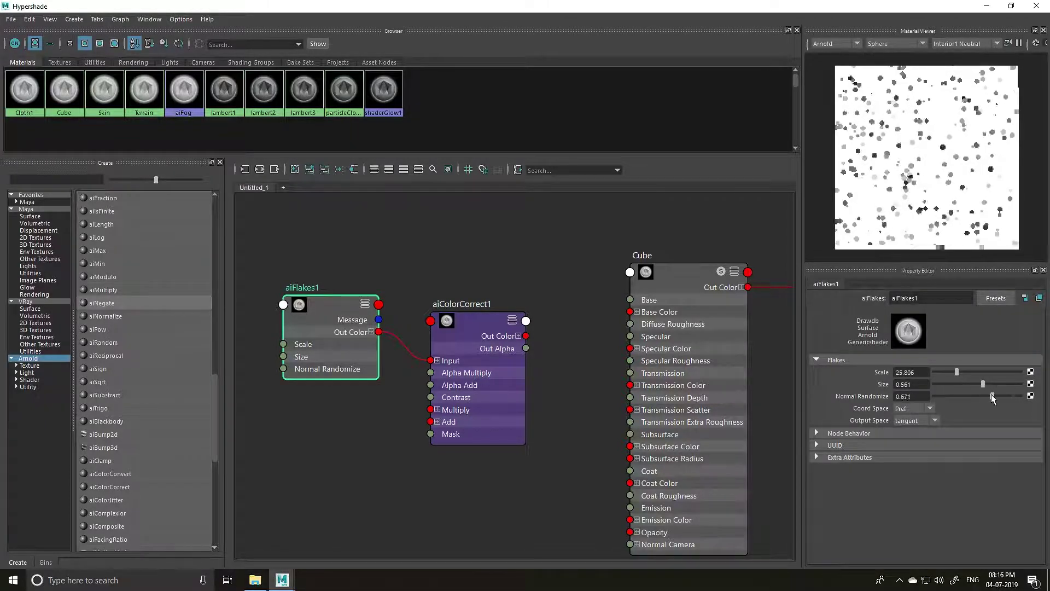
Step: Duplicate the connected aiFlakes and aiColorCorrect nodes and arrange the copied pair below the originals
alt+middle_drag(366, 254, 433, 223)
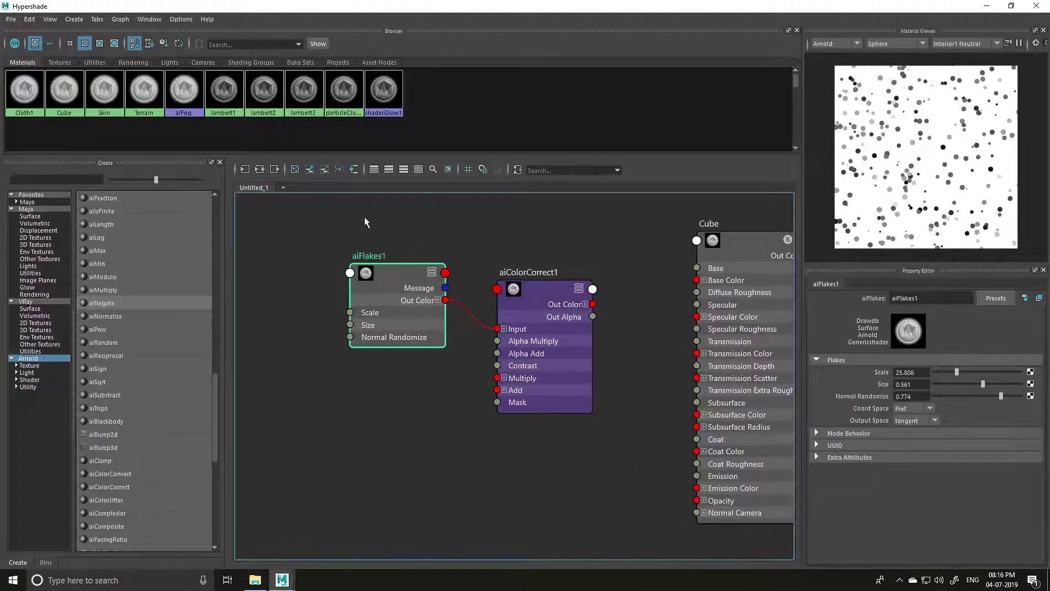
drag(364, 218, 638, 360)
key(ctrl+c)
key(ctrl+v)
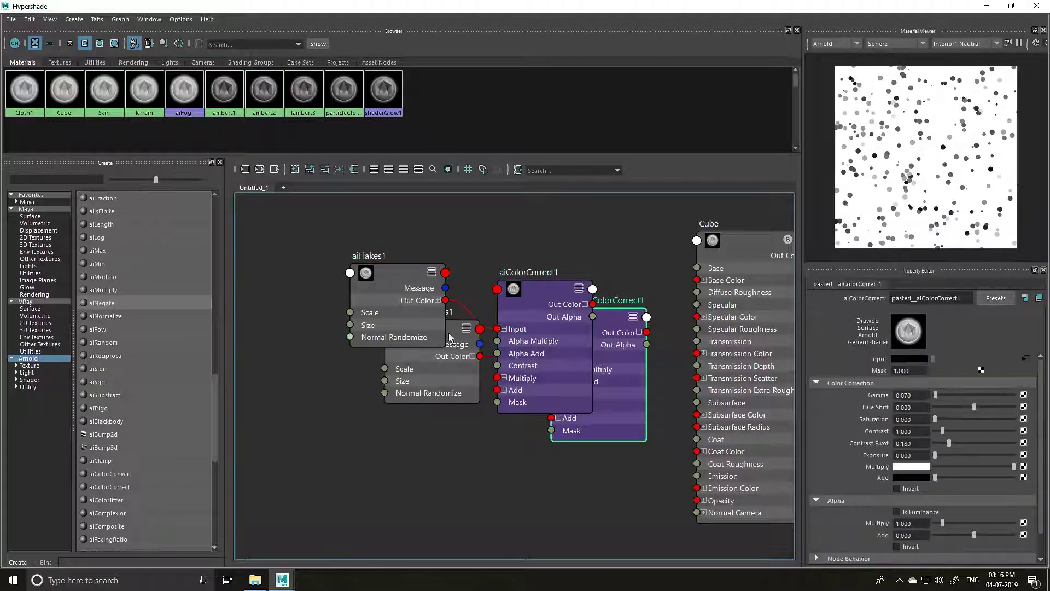
drag(432, 377, 332, 480)
drag(599, 350, 530, 475)
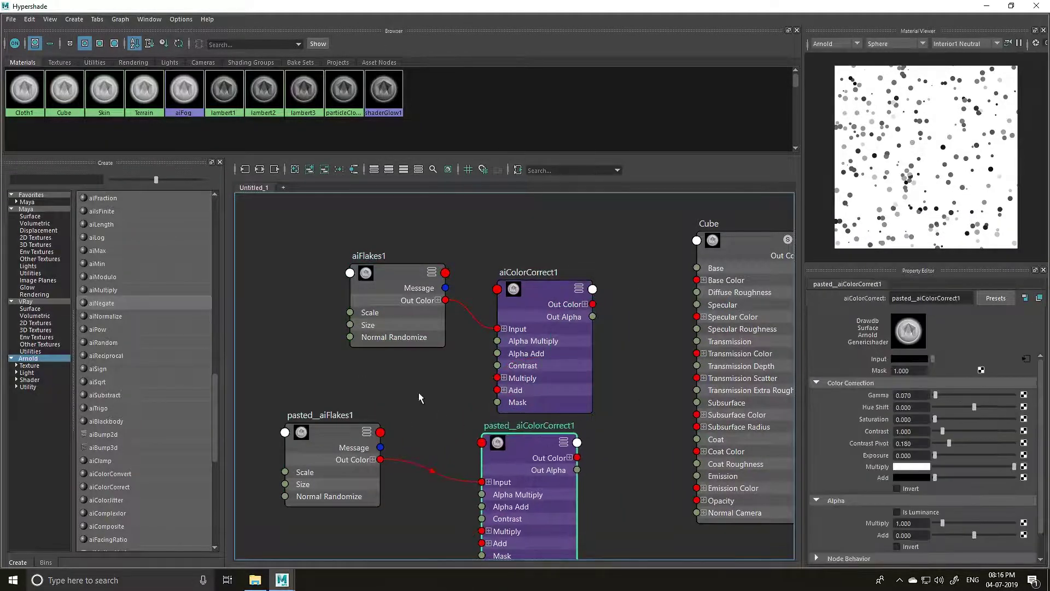
alt+middle_drag(404, 344, 572, 279)
drag(491, 372, 422, 368)
drag(674, 375, 575, 388)
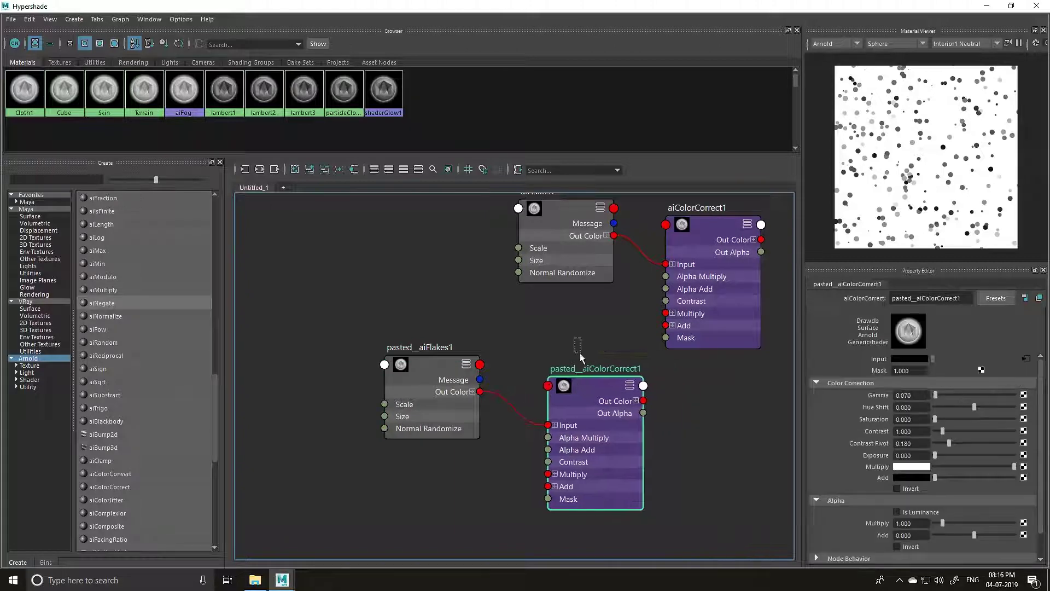
Step: Set the duplicated aiFlakes node's Scale to 12.903
click(391, 365)
click(392, 368)
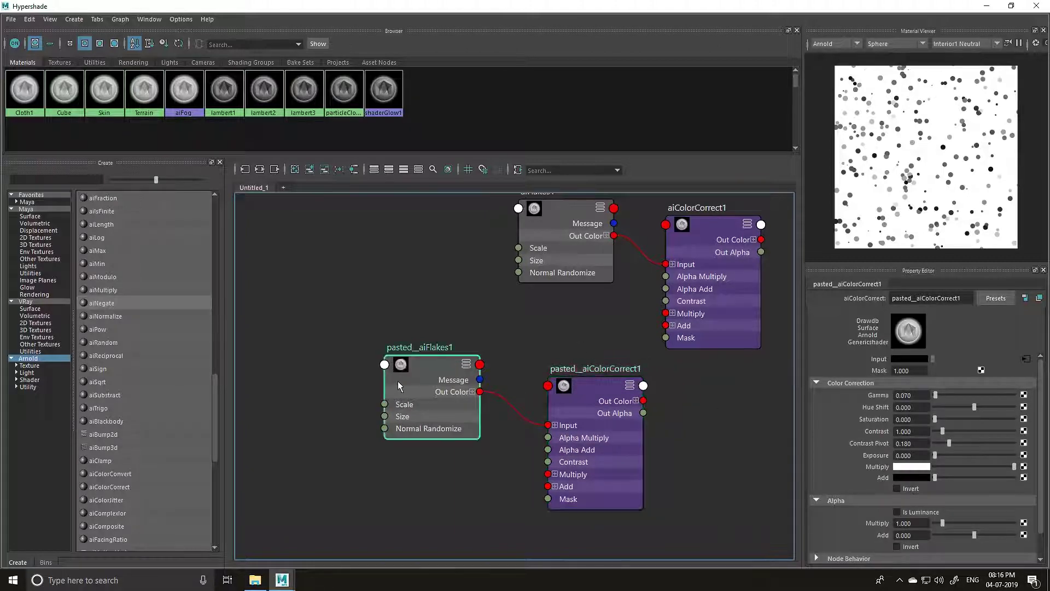
drag(957, 372, 947, 371)
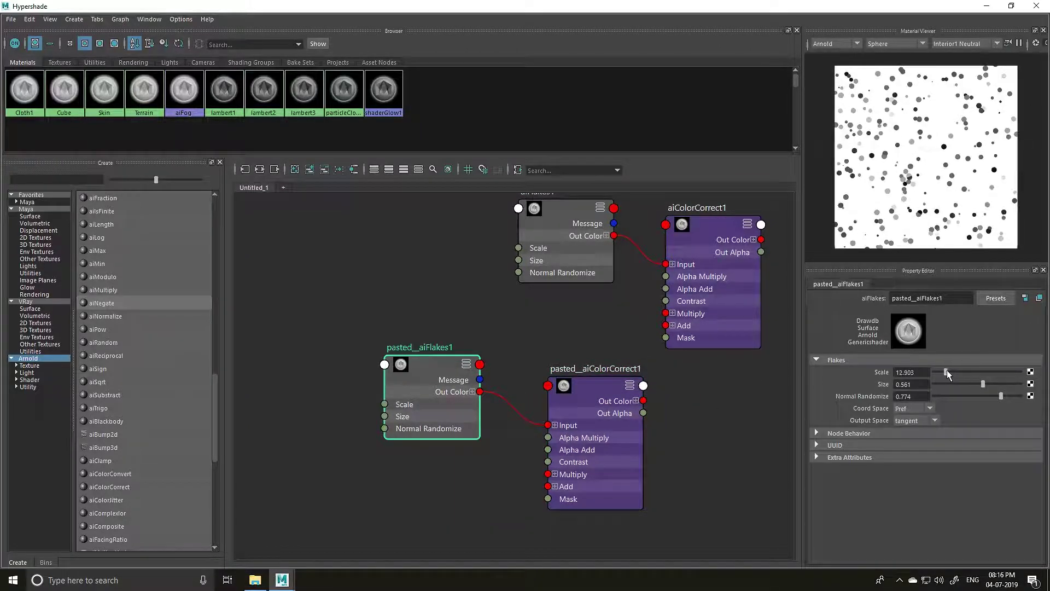
double_click(576, 370)
click(573, 385)
click(431, 375)
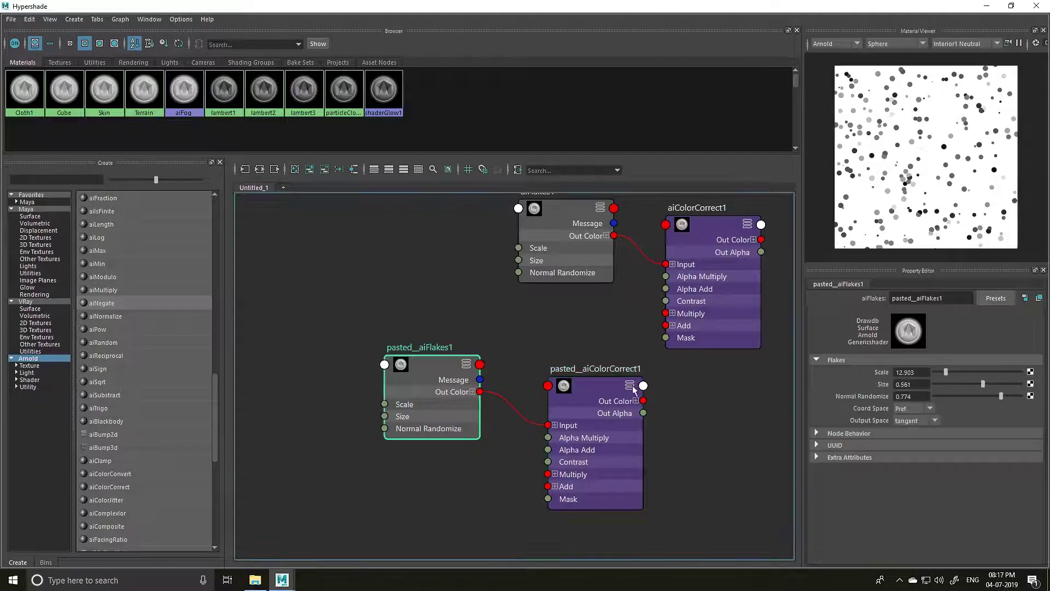
Step: Move the original aiFlakes and aiColorCorrect pair above the duplicated pair, leaving room before the Cube shader
alt+middle_drag(736, 365, 572, 359)
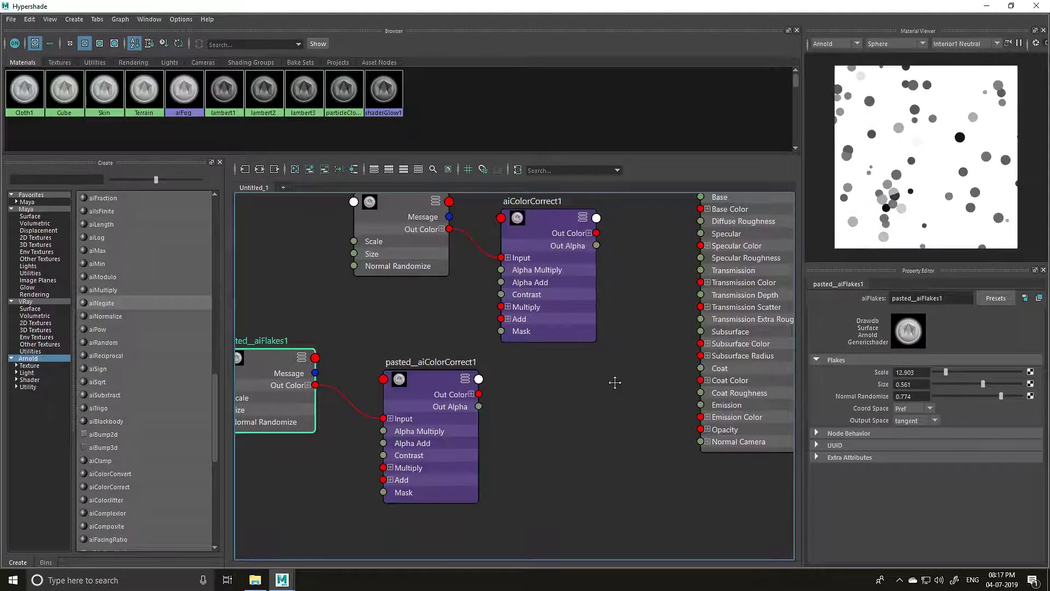
alt+middle_drag(614, 382, 606, 409)
alt+middle_drag(482, 305, 597, 398)
drag(443, 265, 659, 410)
drag(659, 373, 546, 338)
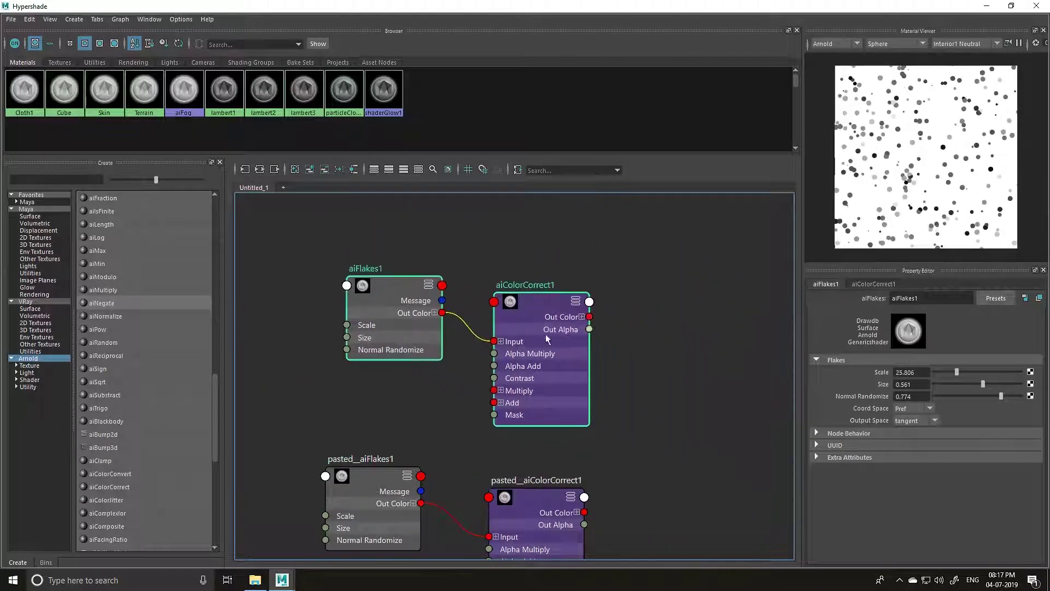
alt+middle_drag(547, 339, 507, 275)
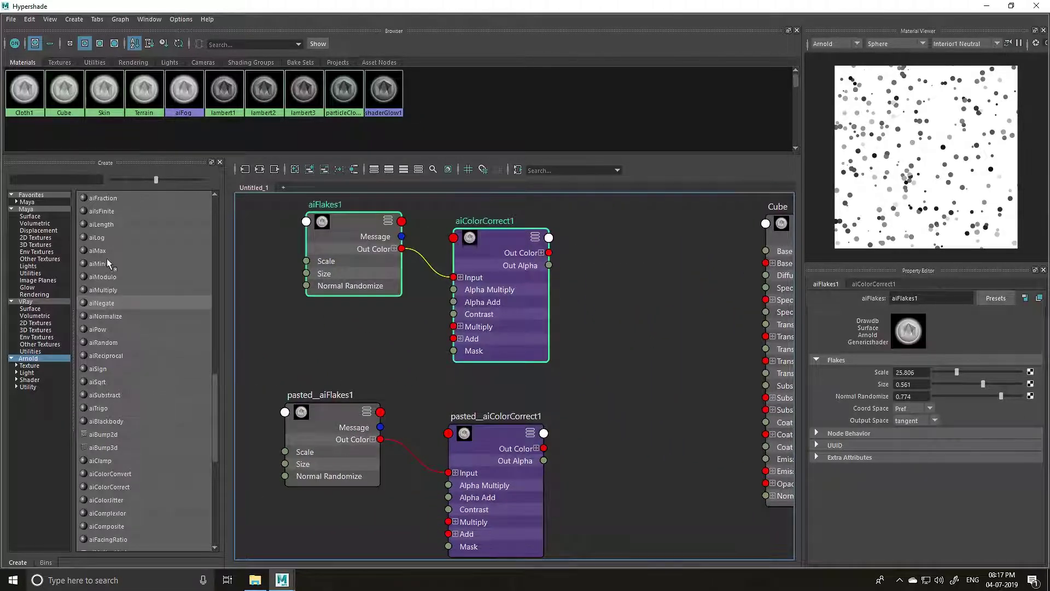
Step: Combine both aiColorCorrect Out Colors in a new aiMultiply node and connect its output to the Cube shader's Emission Color
click(114, 290)
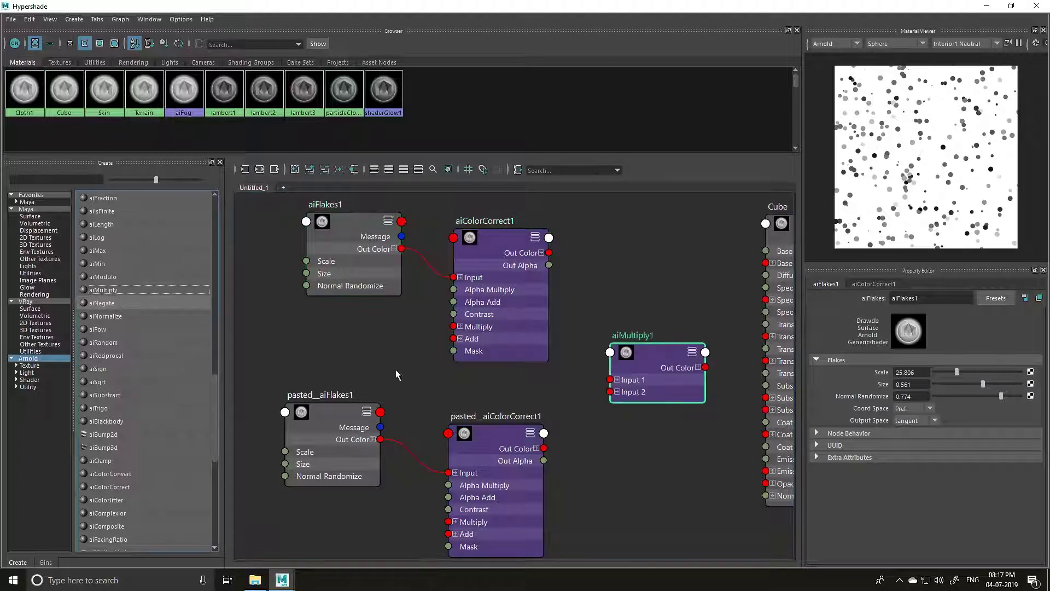
alt+middle_drag(533, 241, 485, 210)
drag(501, 222, 563, 349)
drag(497, 430, 512, 410)
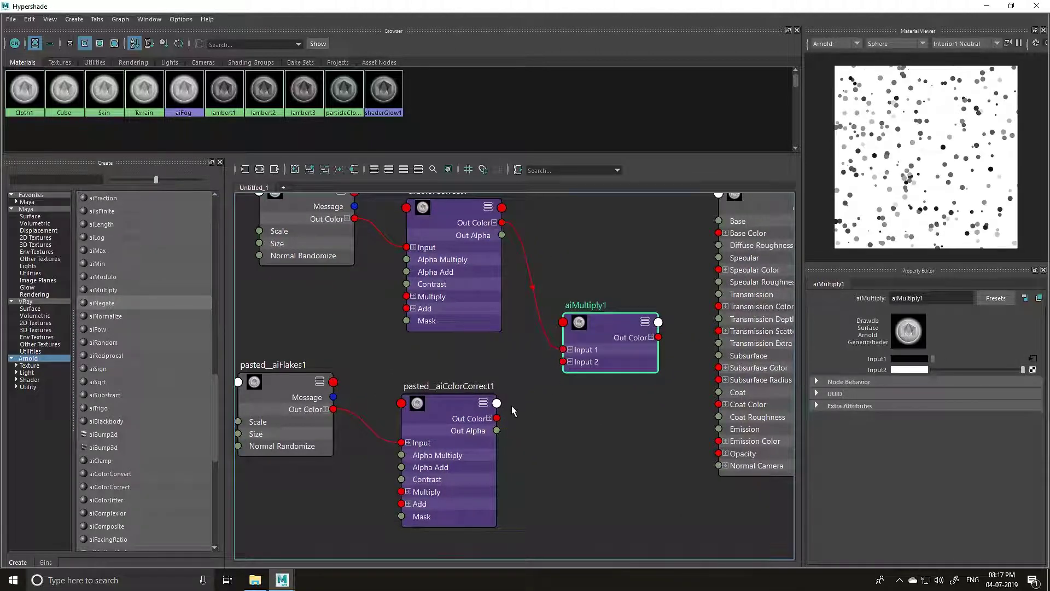
drag(557, 375, 564, 361)
alt+middle_drag(563, 361, 436, 414)
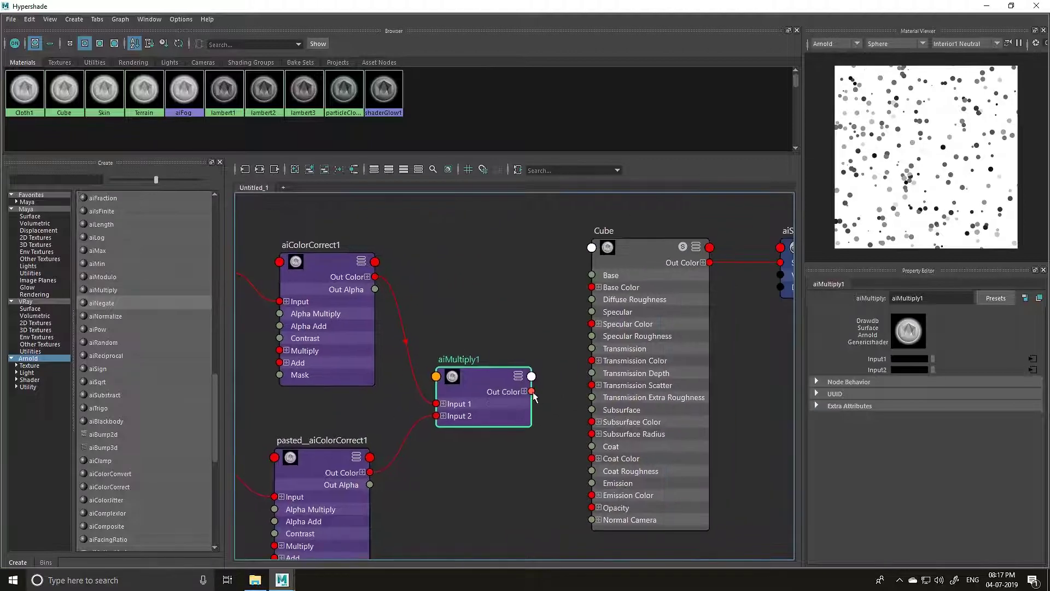
drag(531, 391, 592, 495)
alt+middle_drag(733, 436, 635, 462)
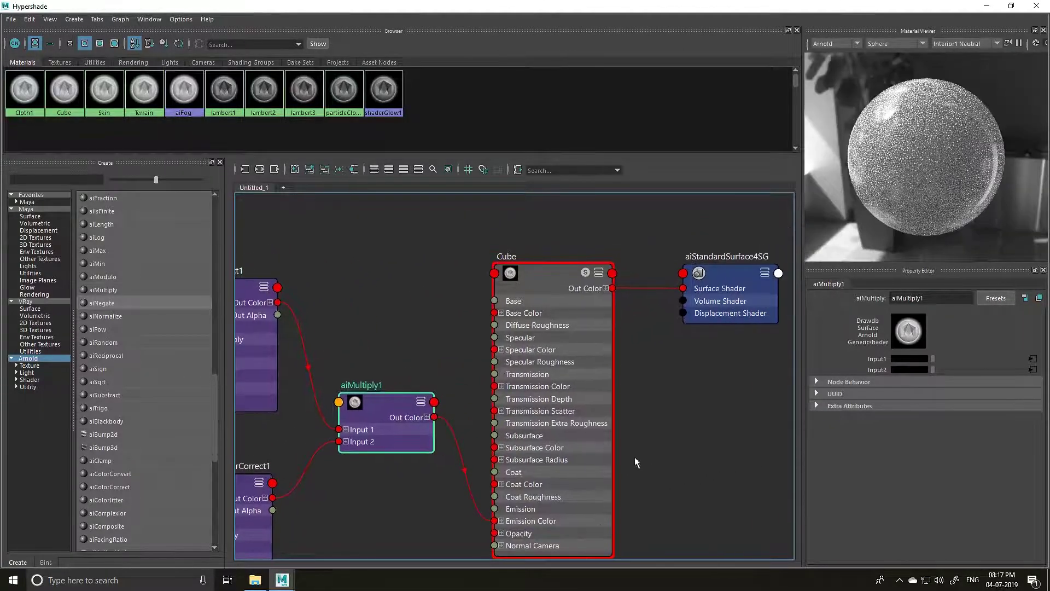
Step: Set the Cube shader's Base Weight and Specular Weight to 0
click(557, 286)
drag(999, 384, 878, 389)
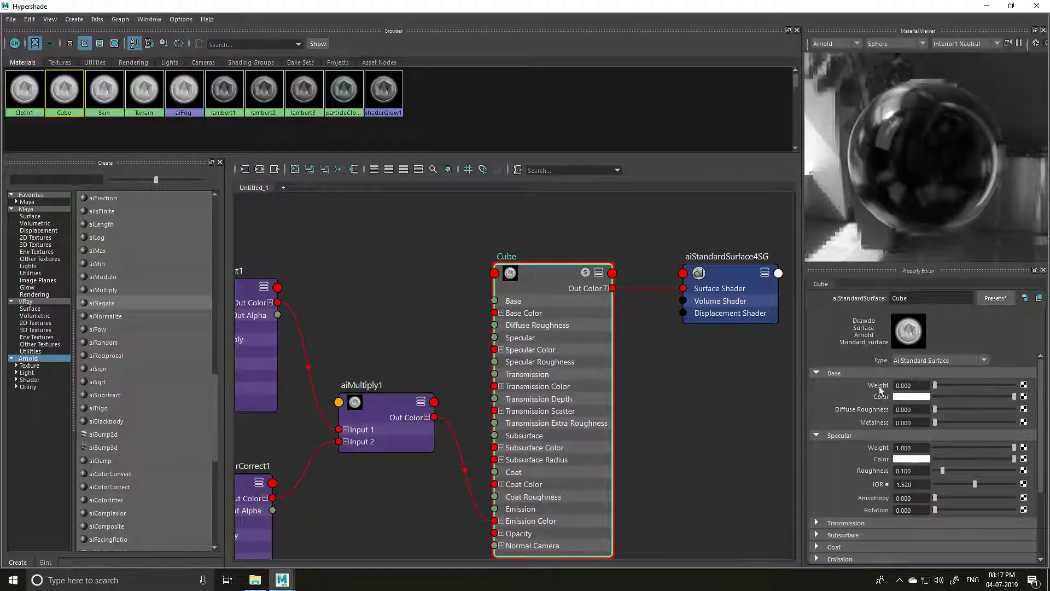
drag(1013, 446, 891, 437)
click(837, 373)
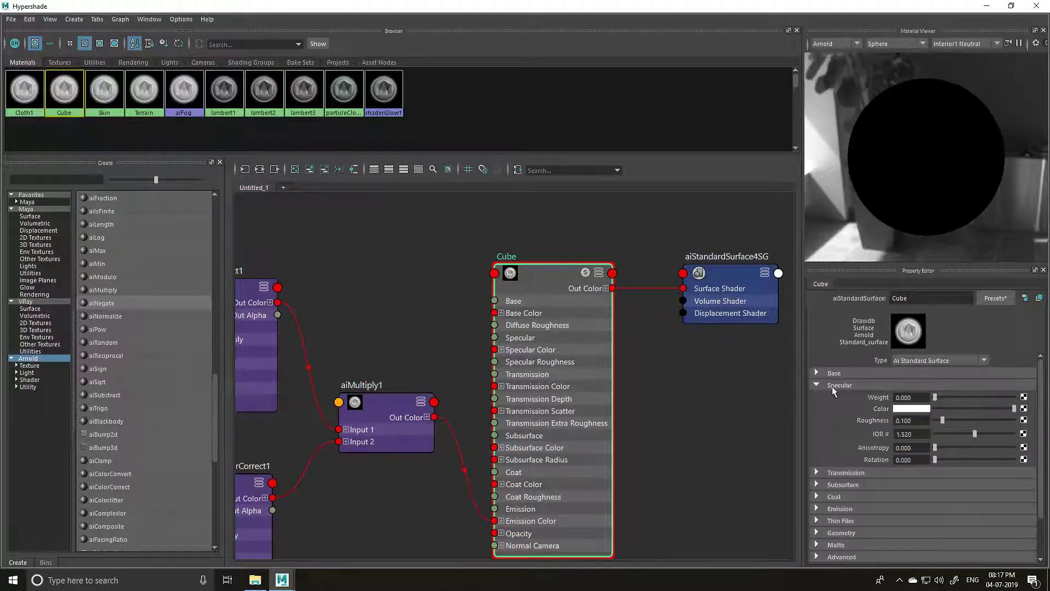
Step: Try Emission Weights of 10 and 5 on the Cube shader and settle on 2
click(832, 386)
click(839, 433)
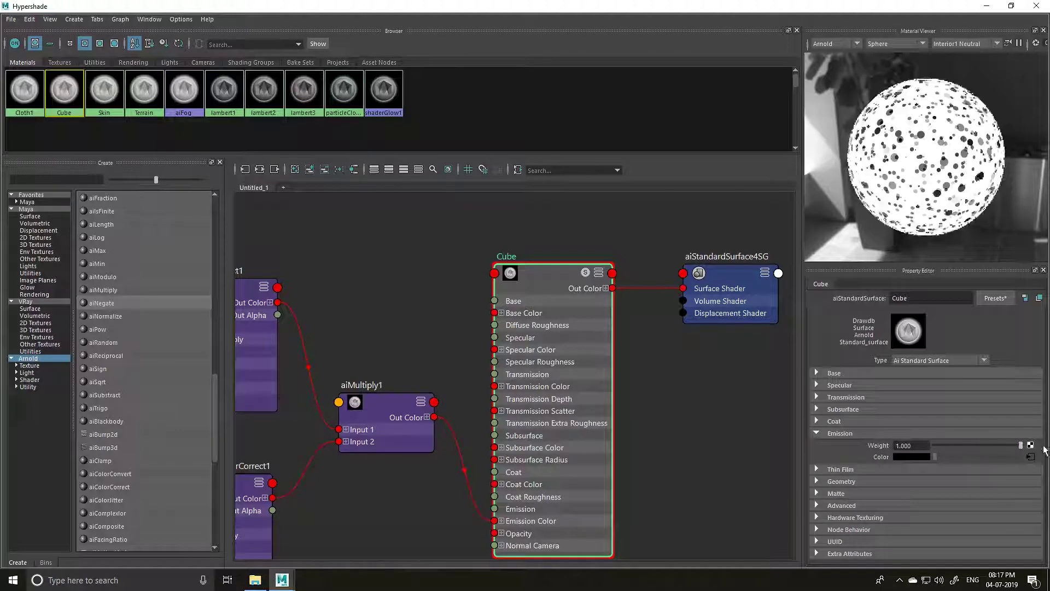
click(910, 445)
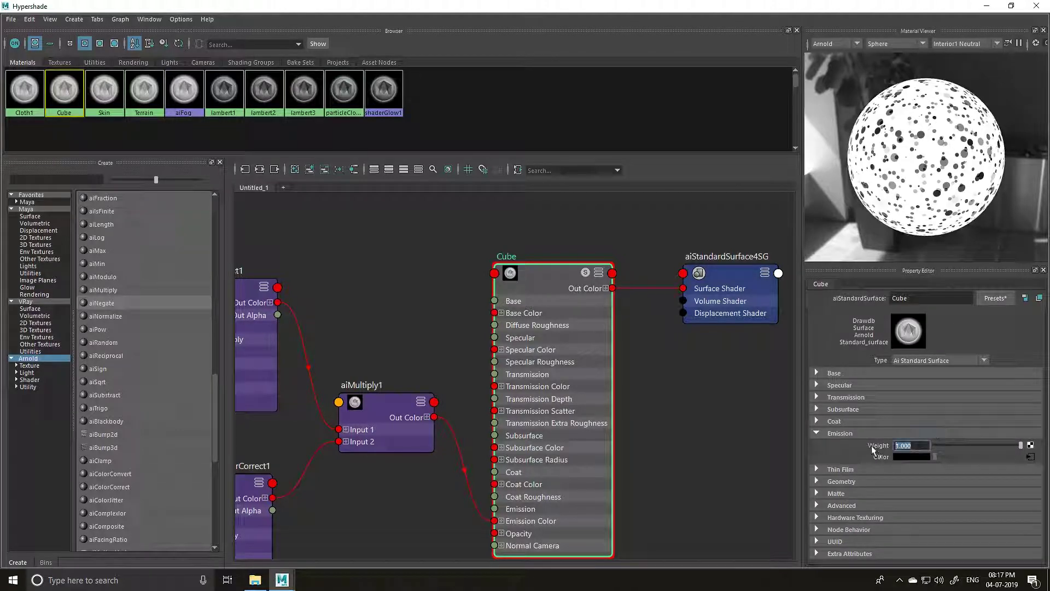
text(10)
key(Return)
text(5)
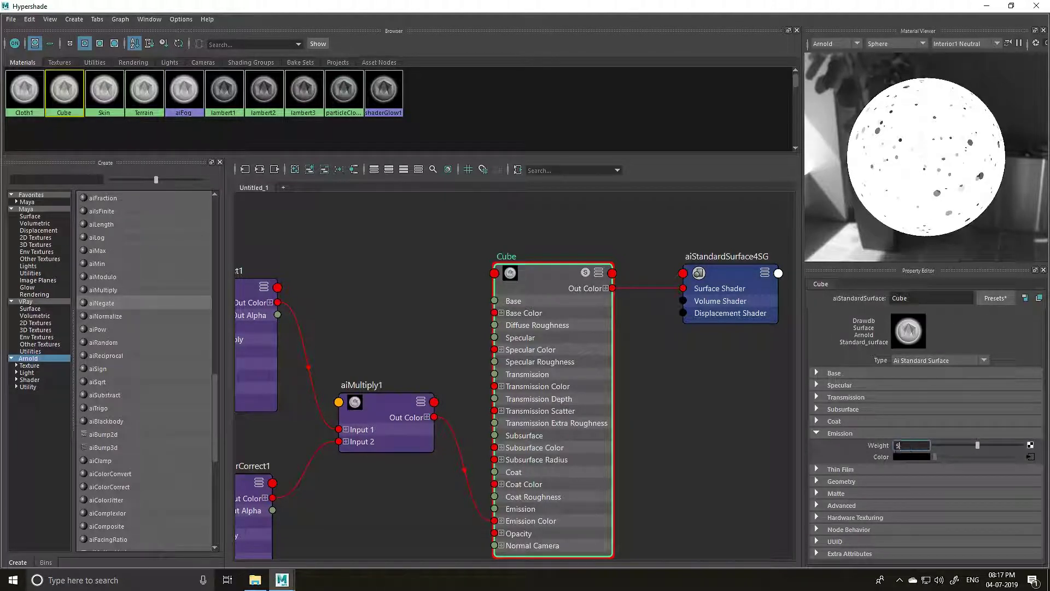
key(Return)
key(Return)
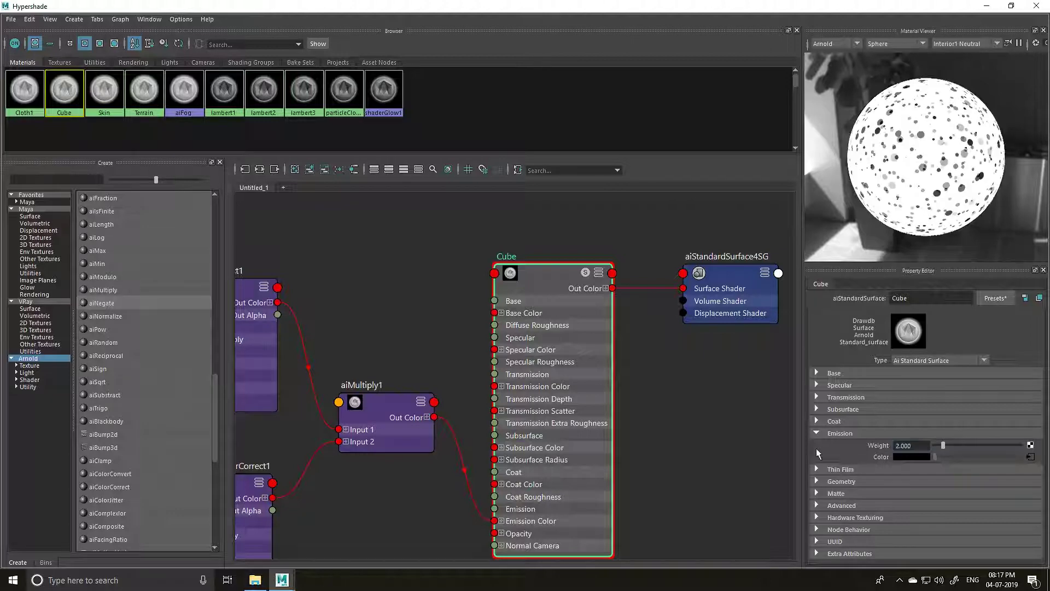
Step: Set the Multiply color of the duplicated aiColorCorrect node to yellow
alt+middle_drag(681, 438, 717, 408)
click(404, 374)
alt+middle_drag(355, 456, 522, 416)
click(427, 420)
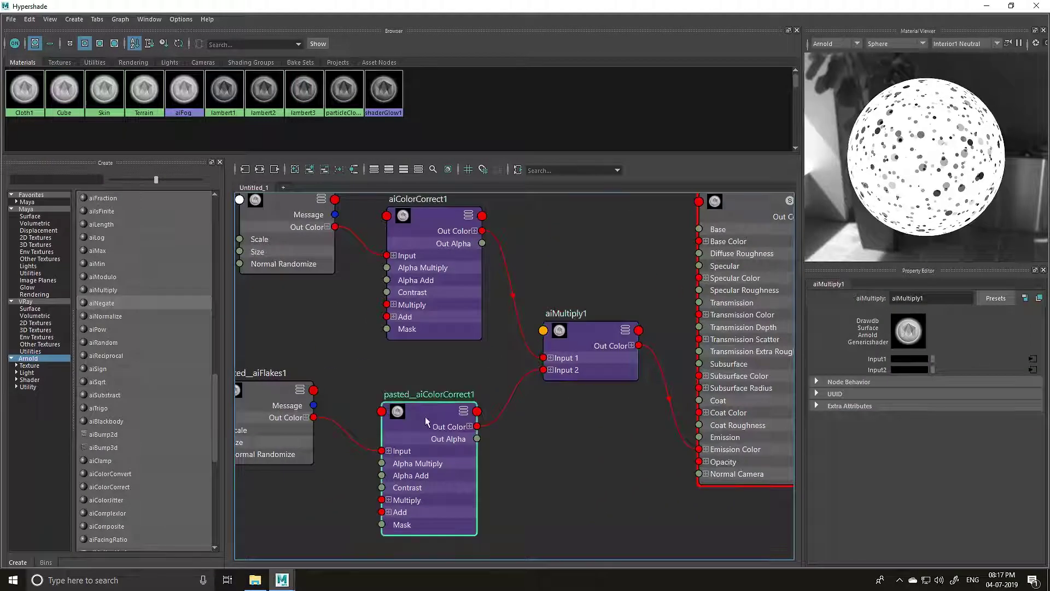
alt+middle_drag(620, 475, 644, 417)
click(915, 466)
click(916, 466)
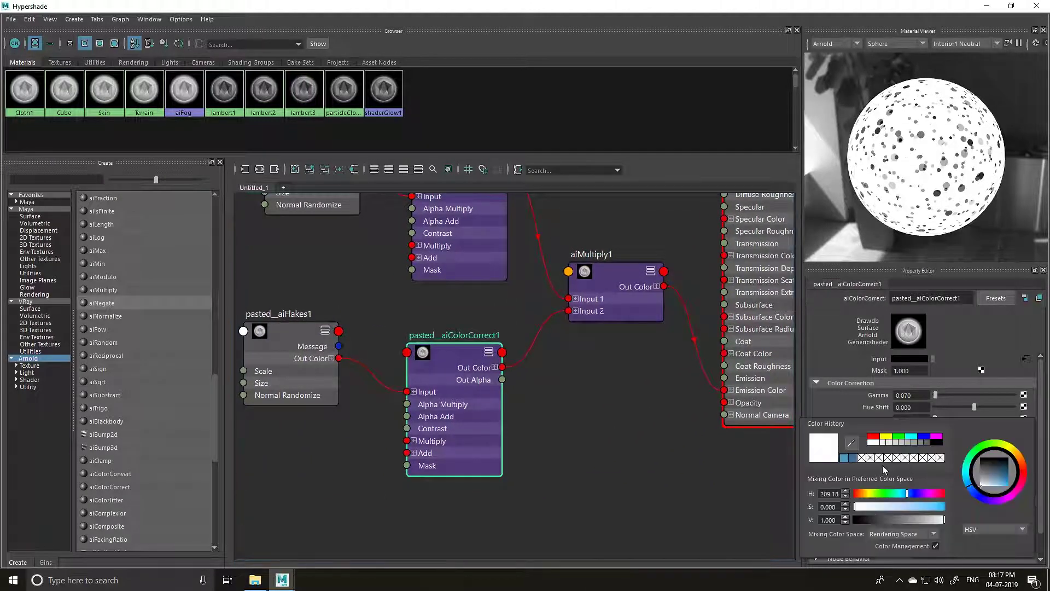
click(850, 459)
click(885, 436)
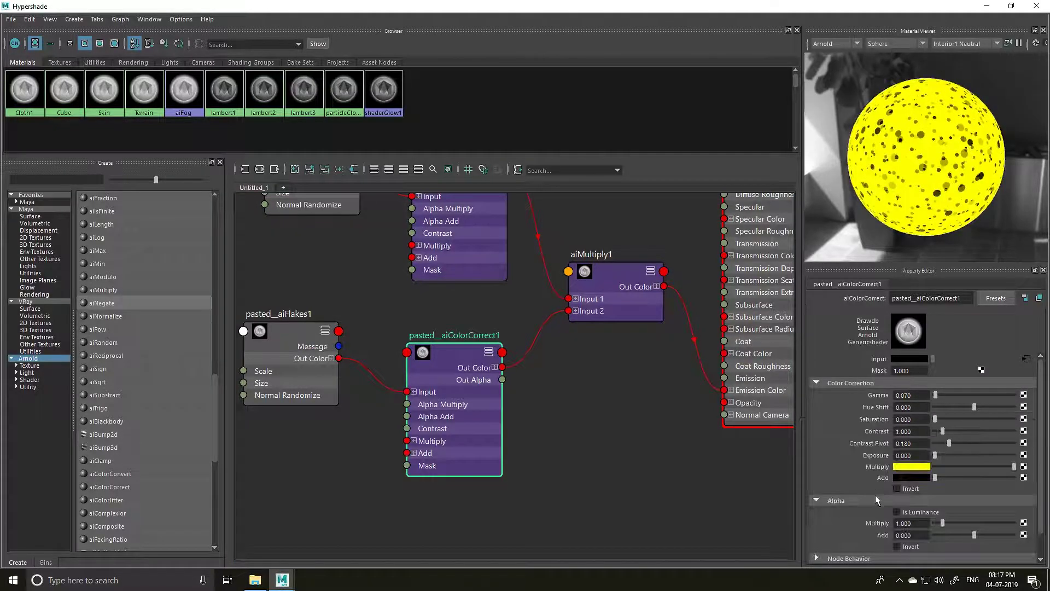
Step: Shift the duplicated aiColorCorrect node's Multiply color towards orange, with a hue of about 46
click(902, 468)
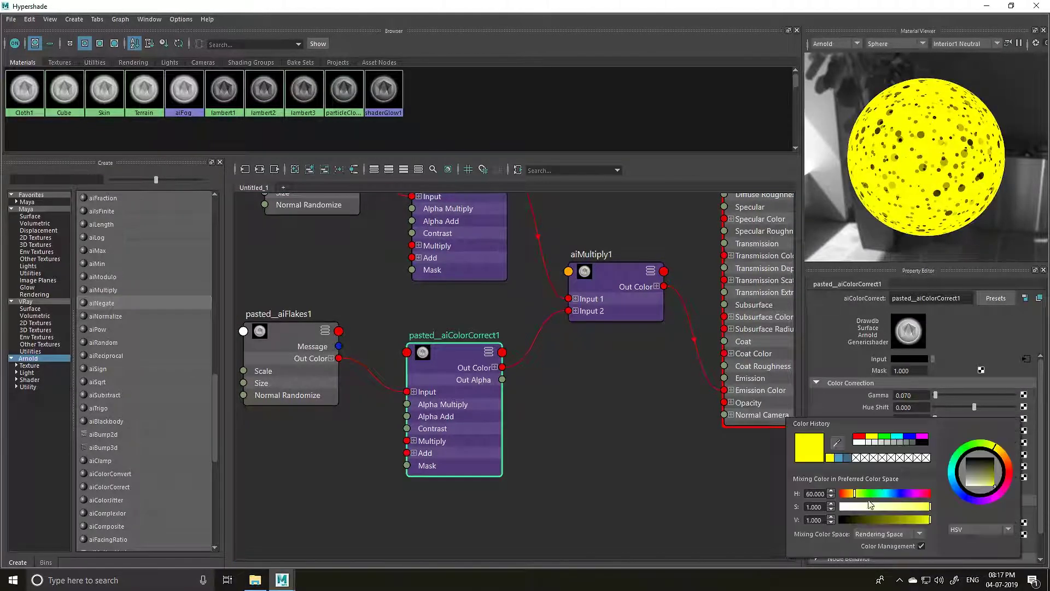
click(850, 494)
click(851, 494)
click(563, 470)
Step: Set the original aiColorCorrect node's Multiply color to pink, with a hue of about 332 and saturation of about 0.784
alt+middle_drag(567, 383, 625, 529)
click(516, 331)
click(920, 469)
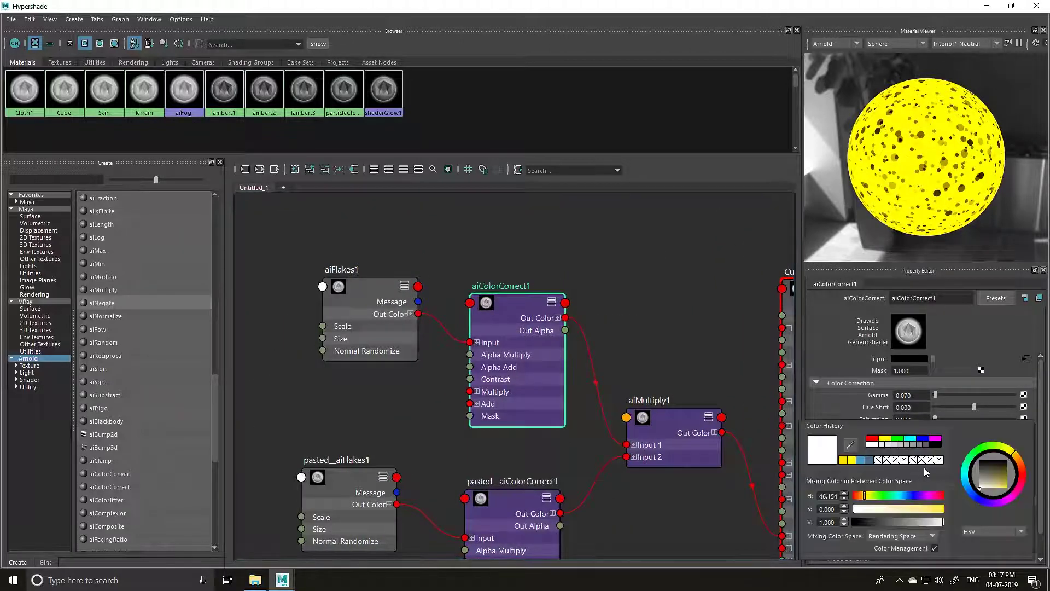
mouse_move(1019, 507)
mouse_down()
mouse_move(1018, 491)
mouse_move(965, 495)
mouse_move(989, 507)
mouse_move(1027, 492)
mouse_up()
alt+middle_drag(698, 387, 603, 329)
click(597, 381)
alt+middle_drag(703, 308, 600, 347)
click(600, 350)
alt+middle_drag(782, 395, 611, 378)
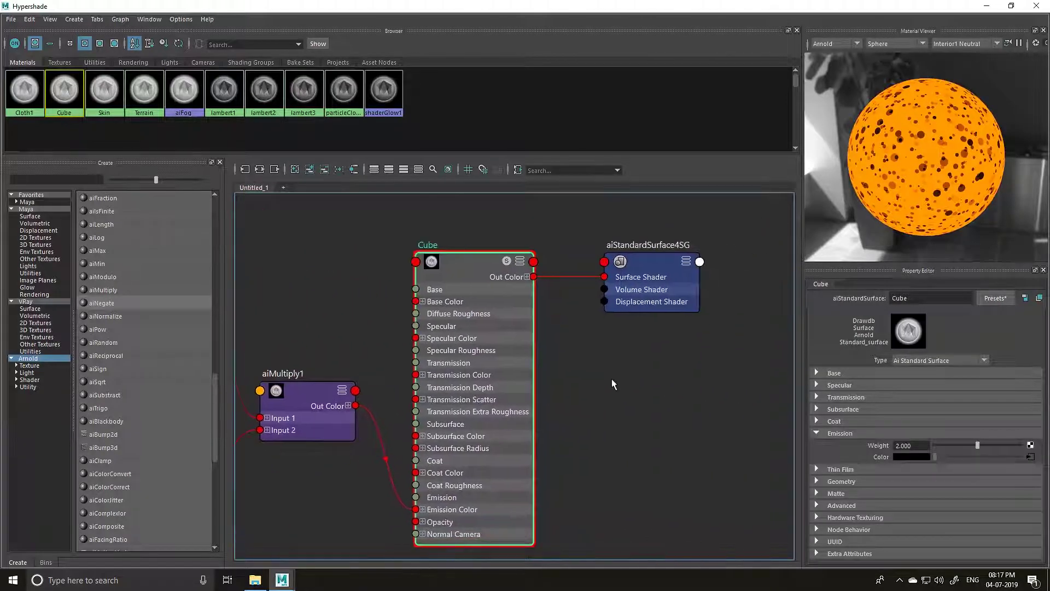
alt+middle_drag(340, 314, 653, 329)
Step: Try pink as the original aiColorCorrect node's Add color, restoring Multiply to pink and Add to black
click(479, 339)
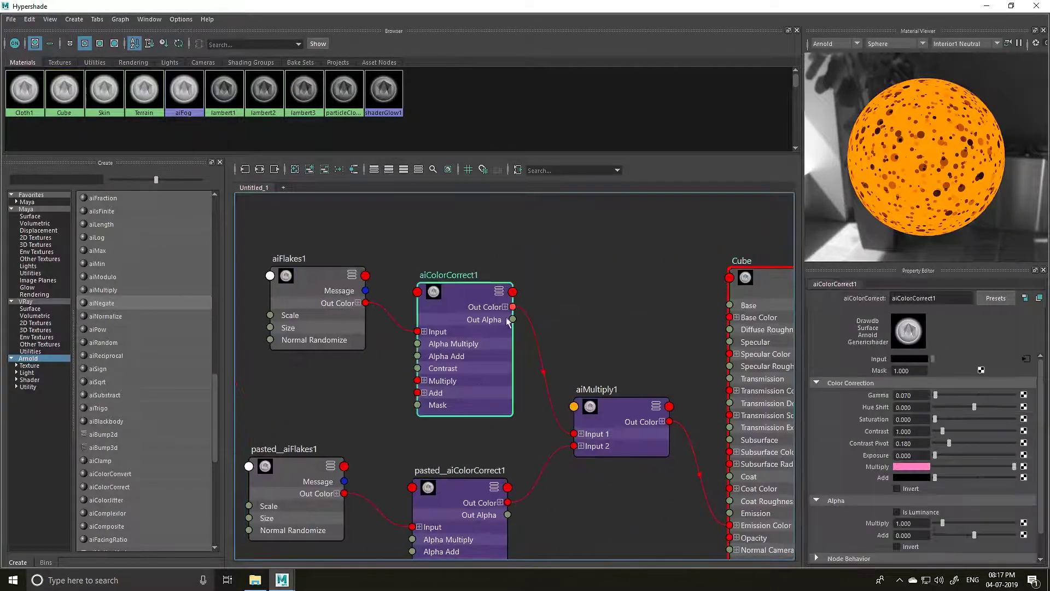
click(911, 478)
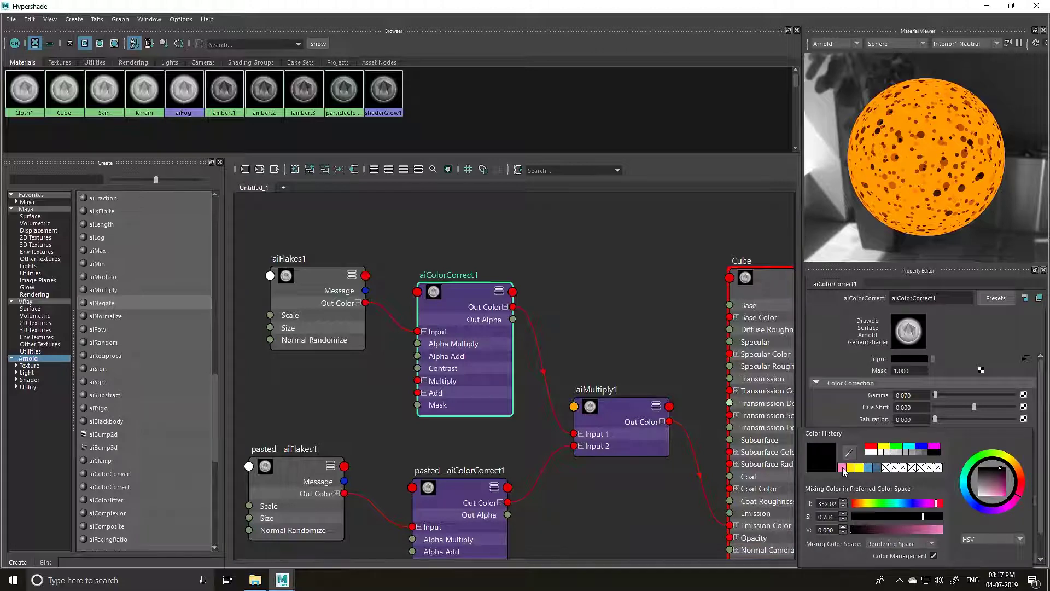
click(842, 467)
click(907, 477)
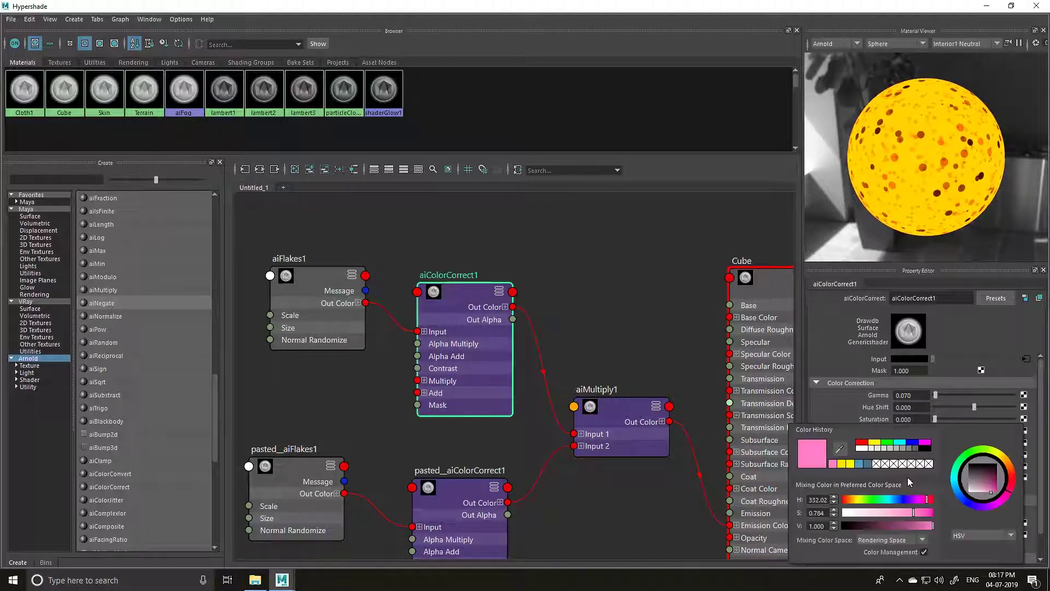
click(854, 528)
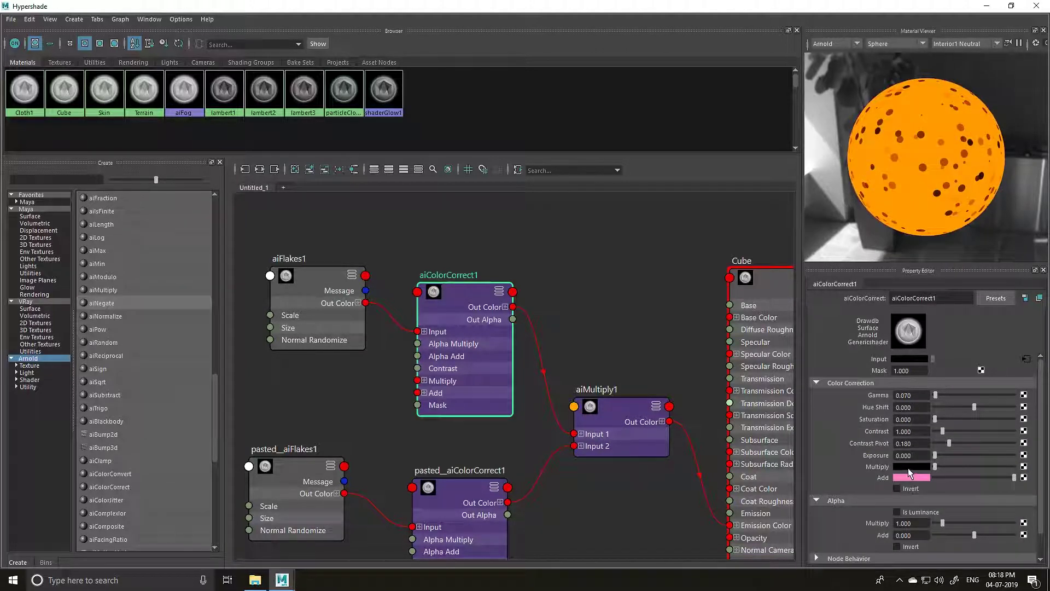
click(908, 467)
click(845, 462)
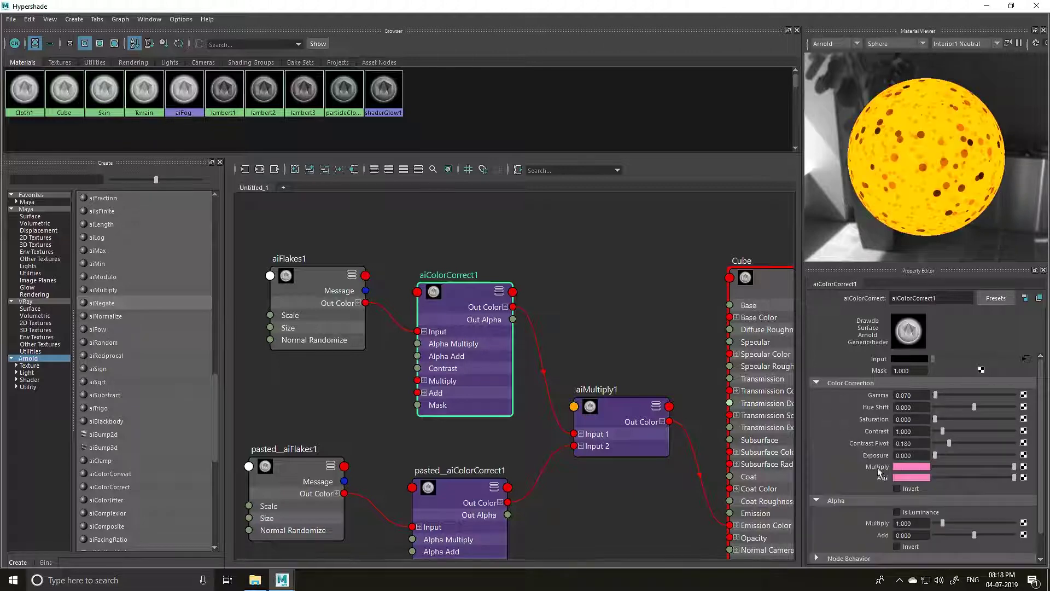
click(895, 477)
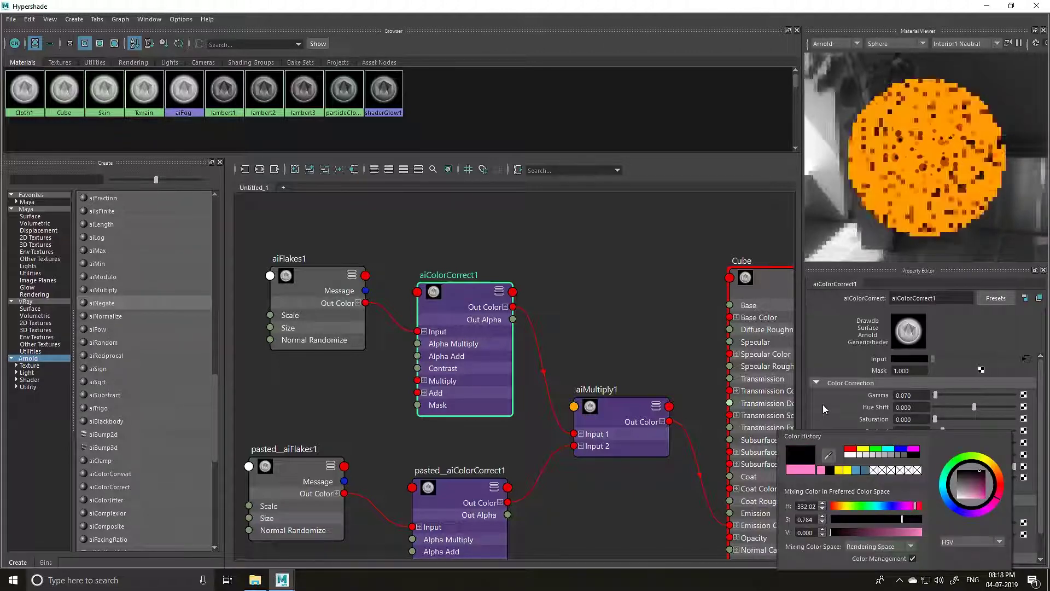
Step: Close the Hypershade and render the Main_Camera1 view in the Arnold RenderView, keeping the cube's attributes accessible
click(1036, 6)
click(310, 186)
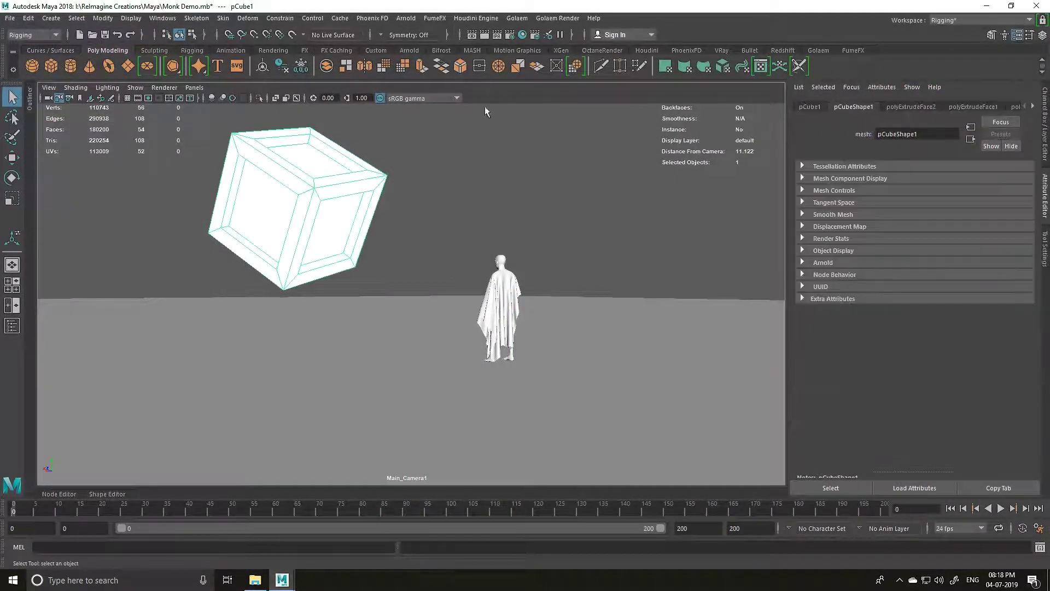
click(409, 50)
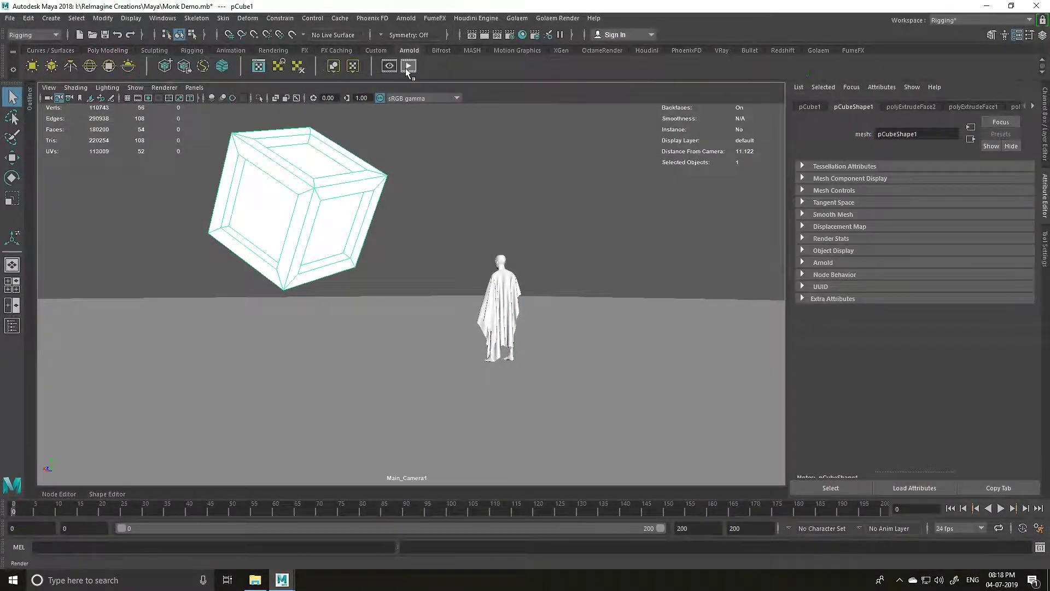
click(408, 66)
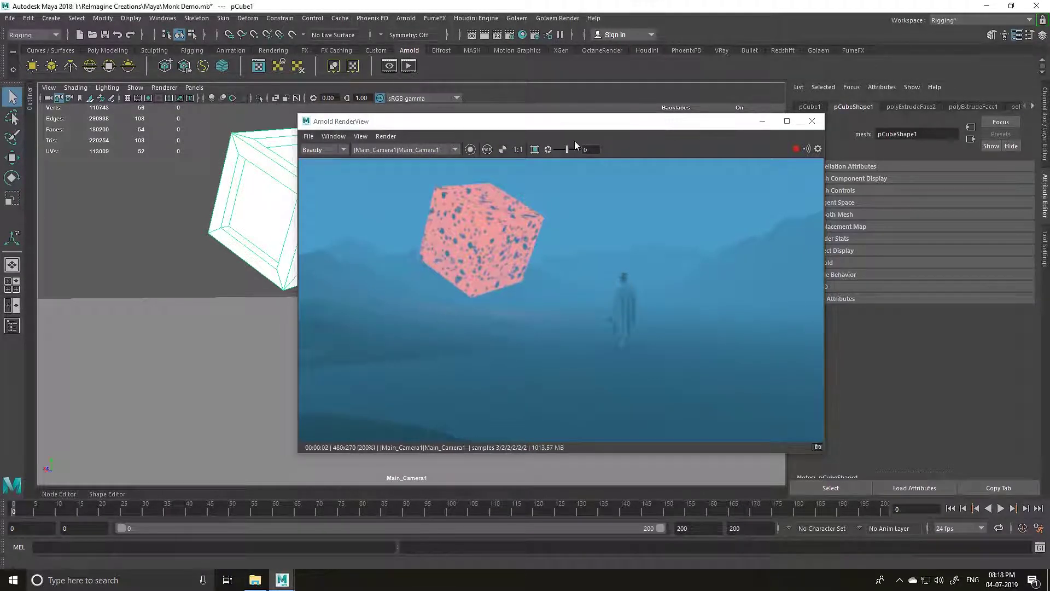
drag(618, 126, 323, 199)
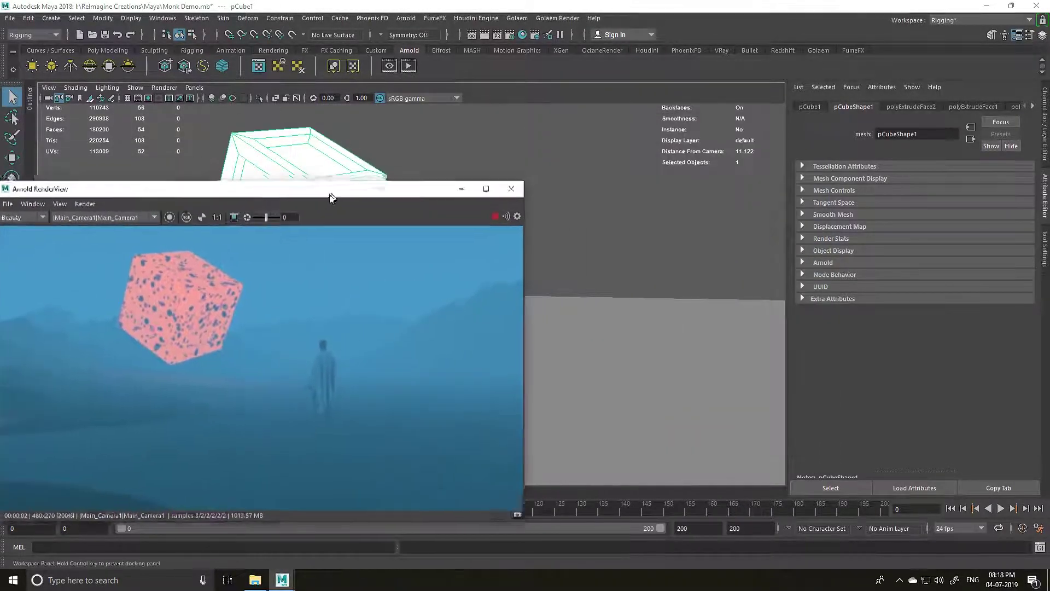
Step: Raise the Cube shader's Emission Weight to 10 and then to 12 while the render updates
click(1033, 108)
click(1006, 107)
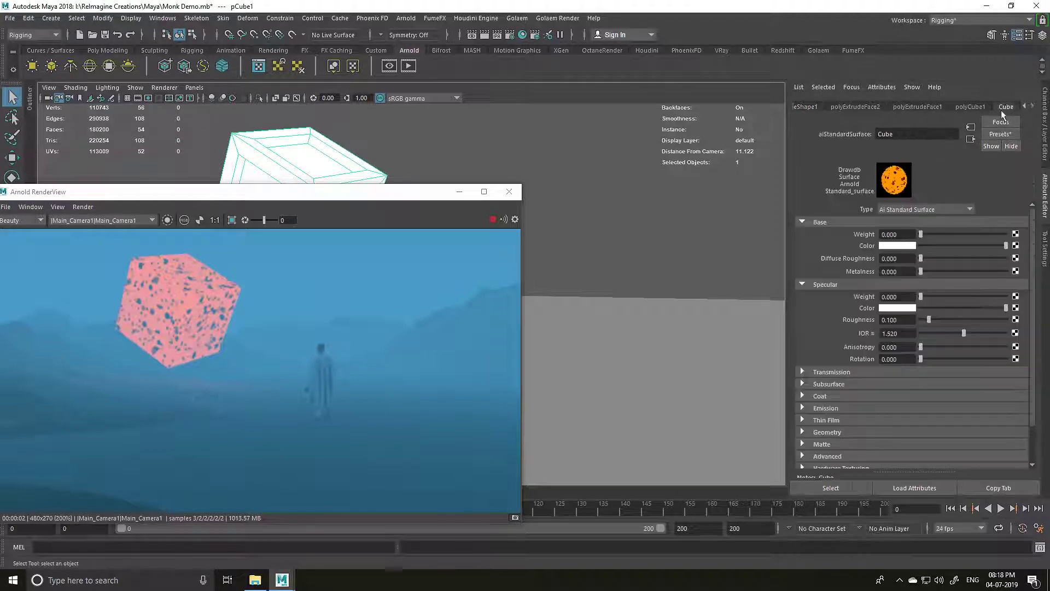
click(821, 222)
click(823, 234)
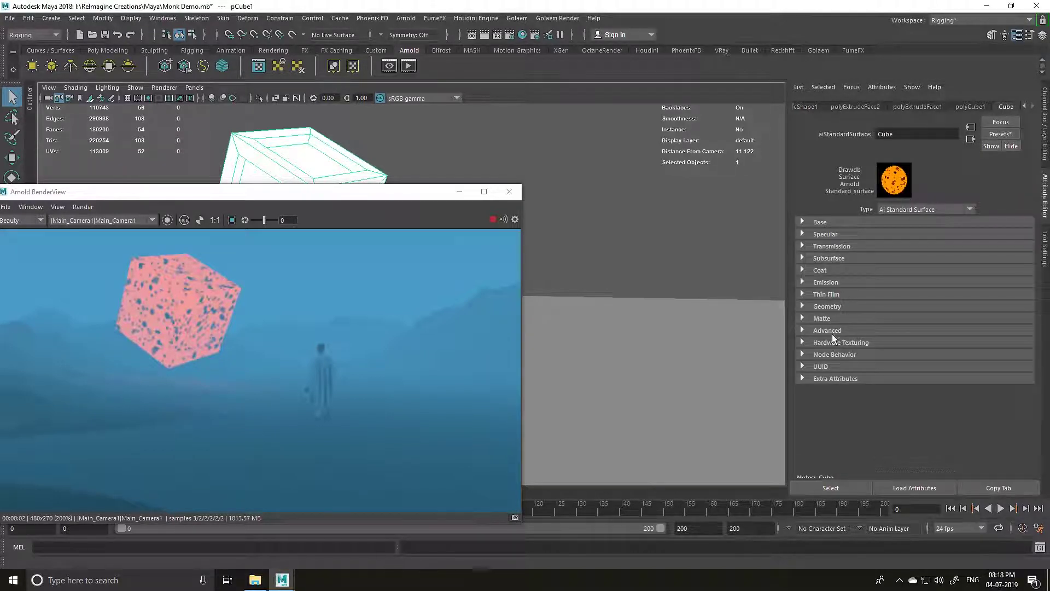
click(835, 283)
drag(900, 295, 847, 297)
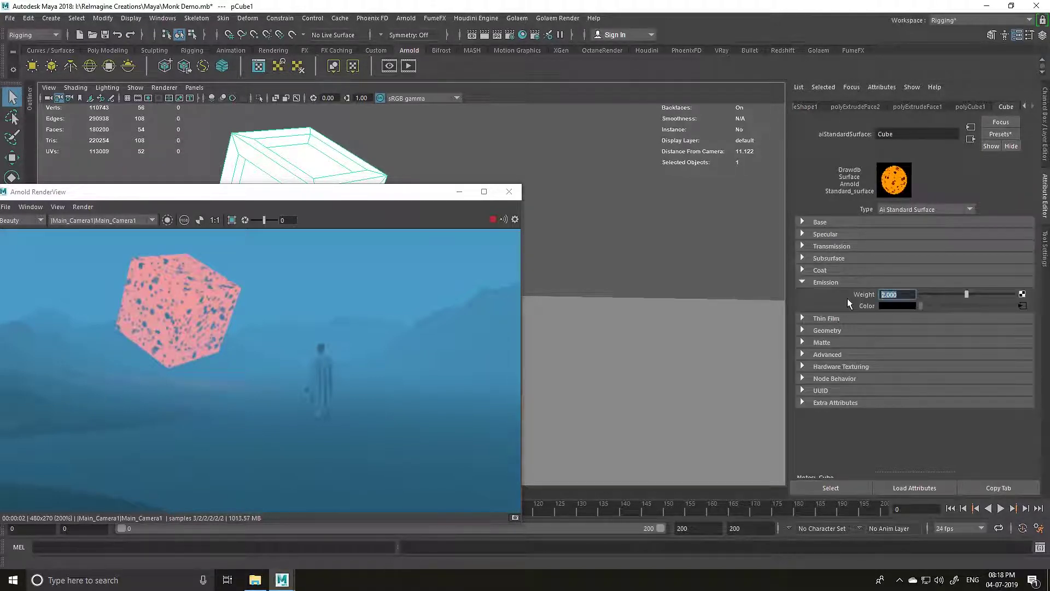
text(10)
click(544, 250)
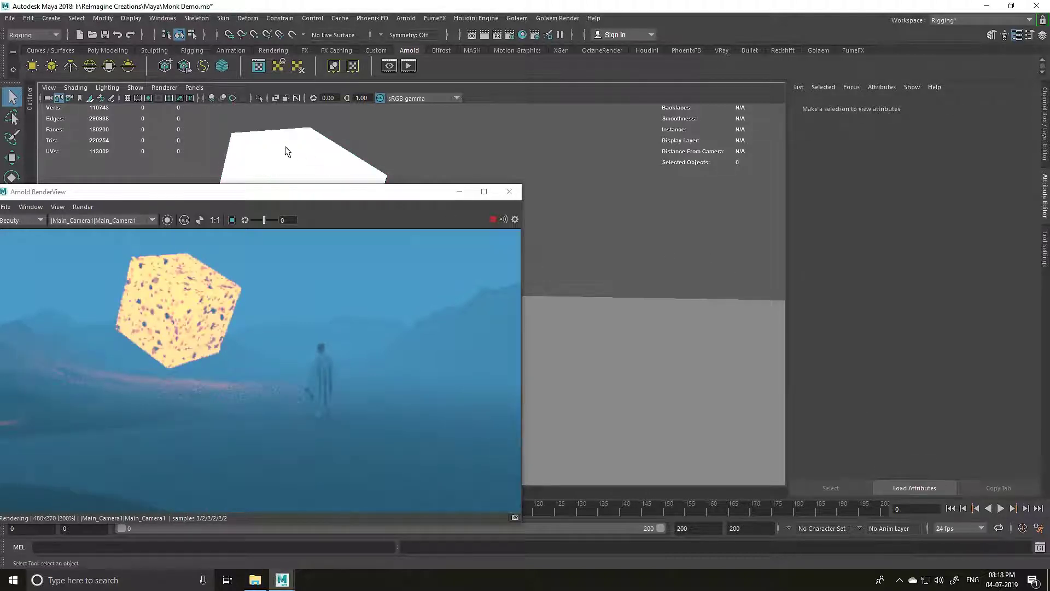
click(314, 166)
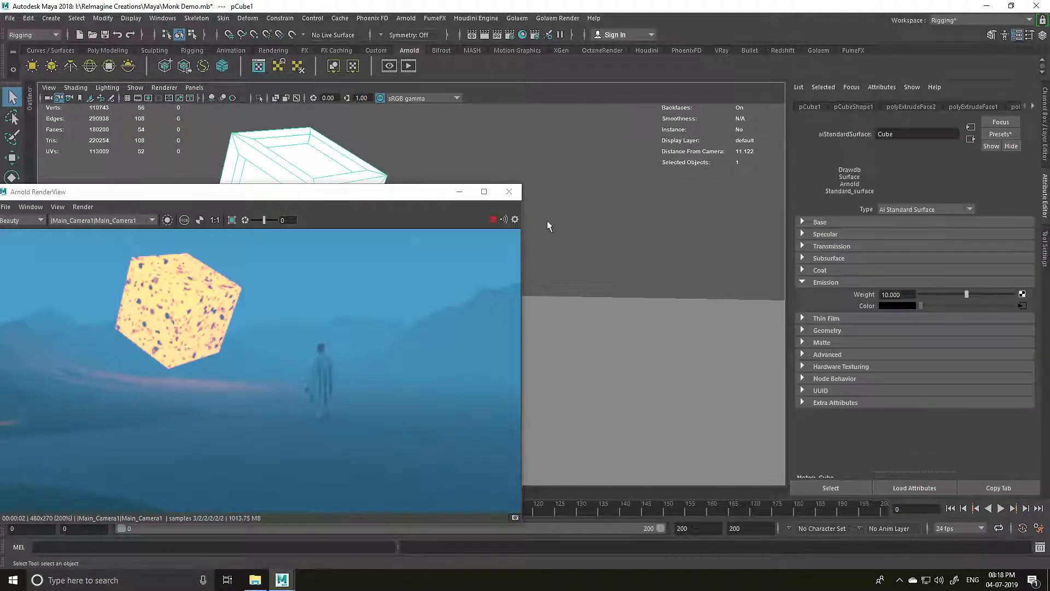
double_click(891, 295)
text(12)
key(Return)
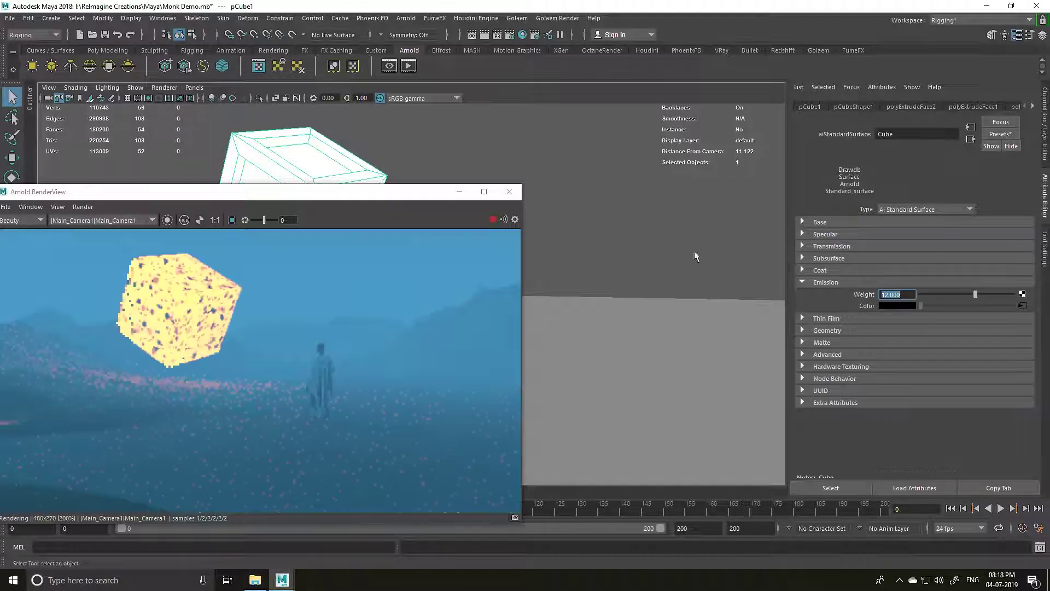
Step: Examine the rendered glow of the cube and close the Arnold RenderView
drag(401, 187, 466, 166)
drag(577, 137, 573, 136)
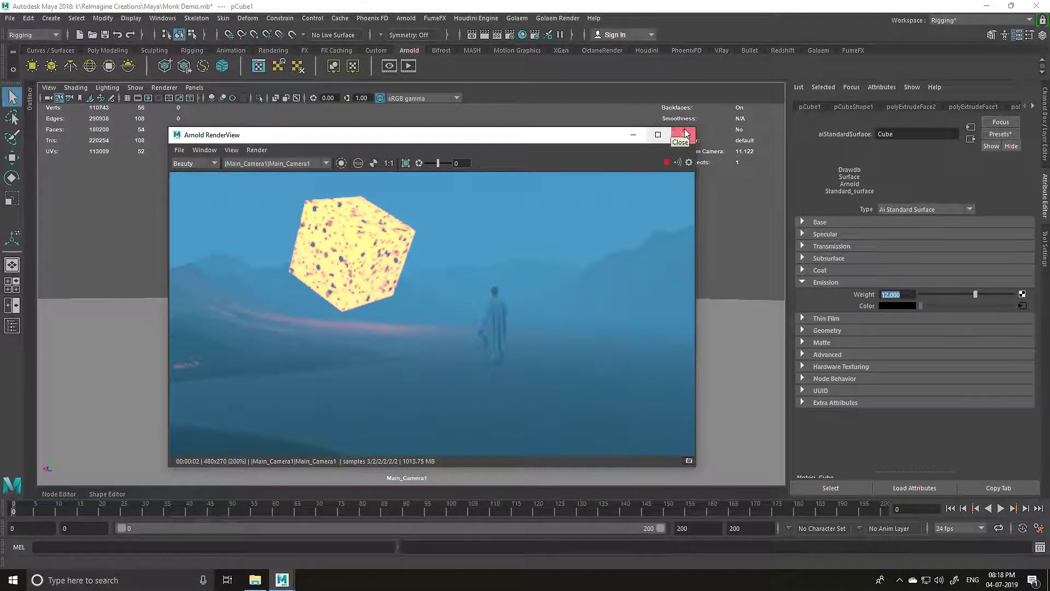
click(683, 135)
Step: Create an Arnold area light and move it beside the monk's head, on the side away from the cube
click(445, 188)
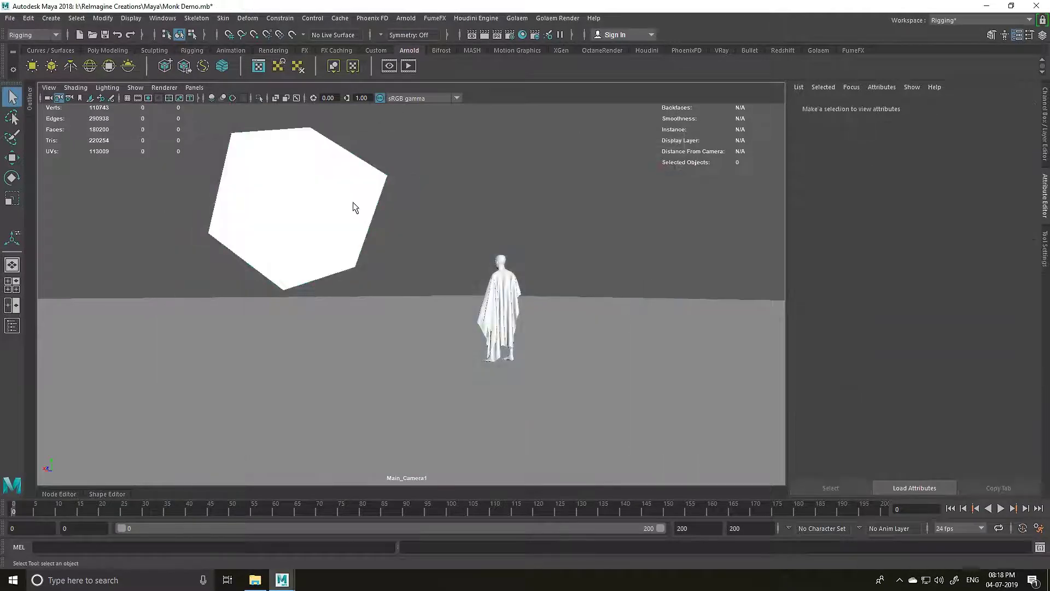
click(352, 201)
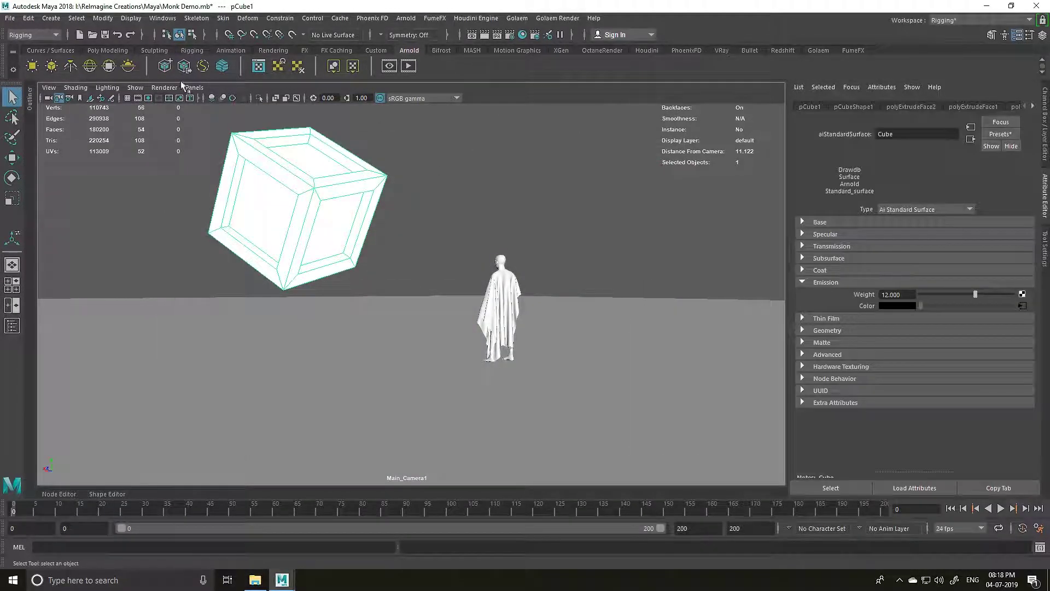
click(33, 66)
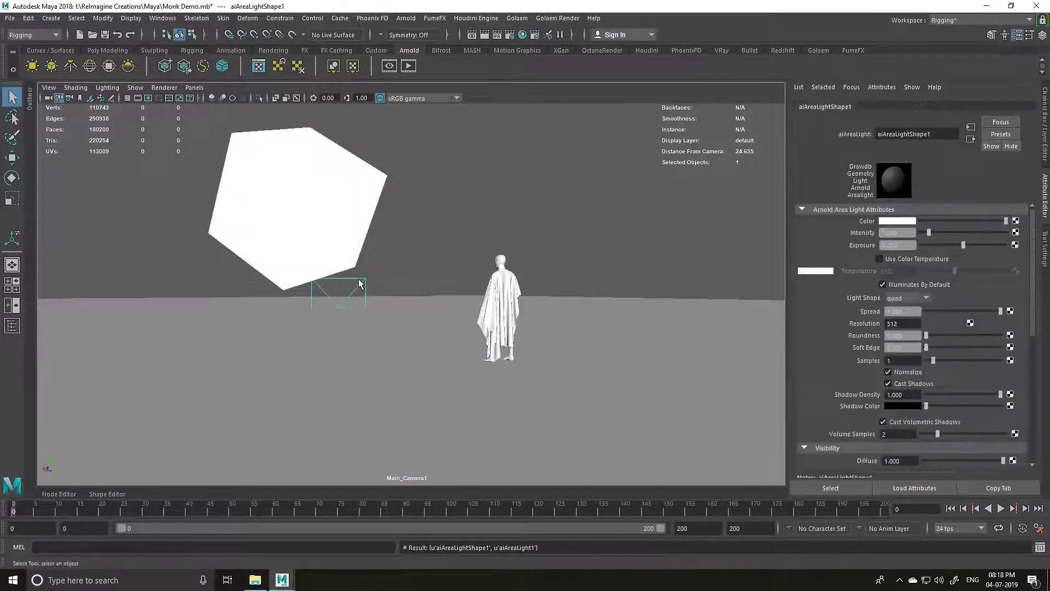
key(w)
drag(338, 289, 554, 263)
Step: Set the area light's Volume Samples to 10, then delete the light
scroll(875, 403, down, 2)
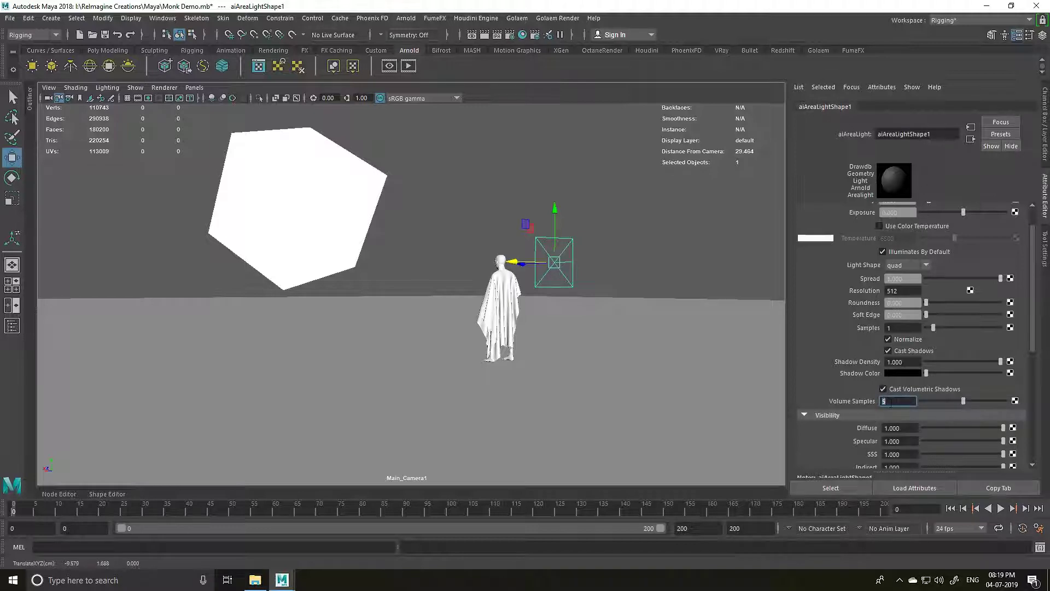
click(890, 404)
text(1.0)
click(633, 316)
click(571, 261)
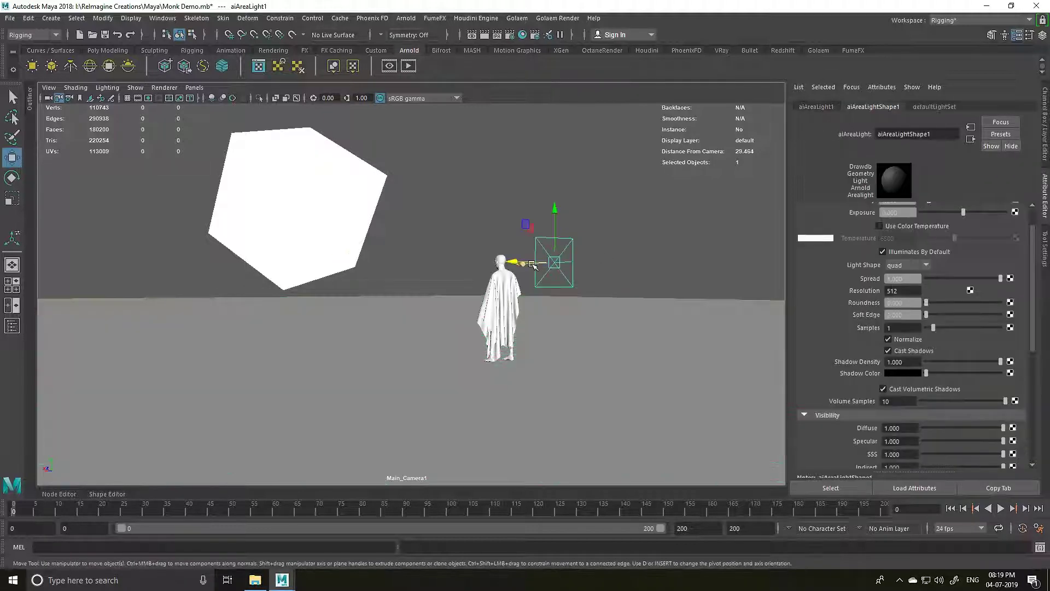
click(589, 164)
Step: Review the Arnold Sampling and Ray Depth settings and the common render settings, then close the Render Settings
click(509, 34)
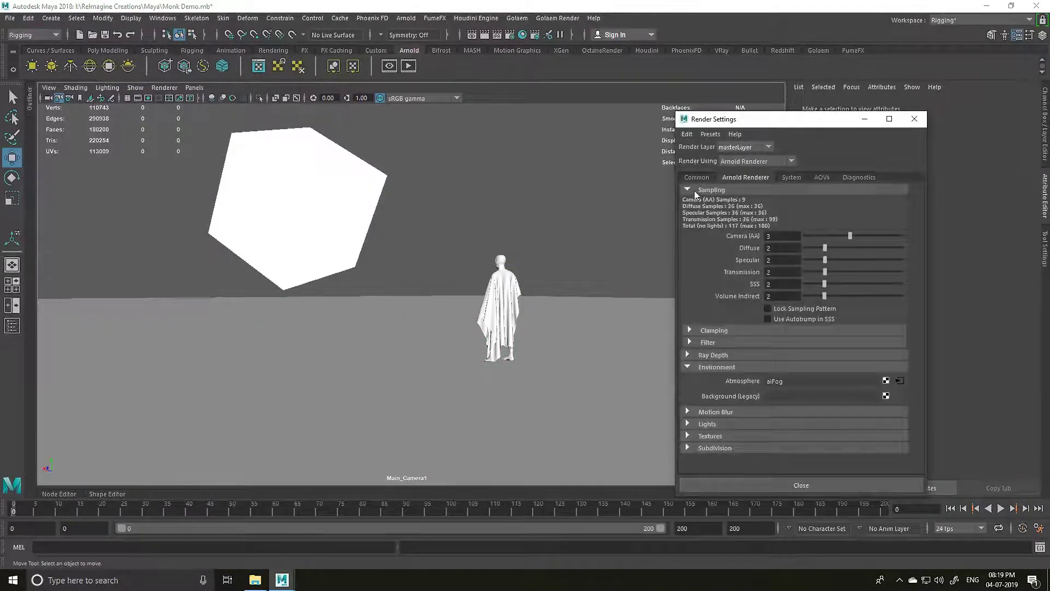
click(702, 367)
click(716, 355)
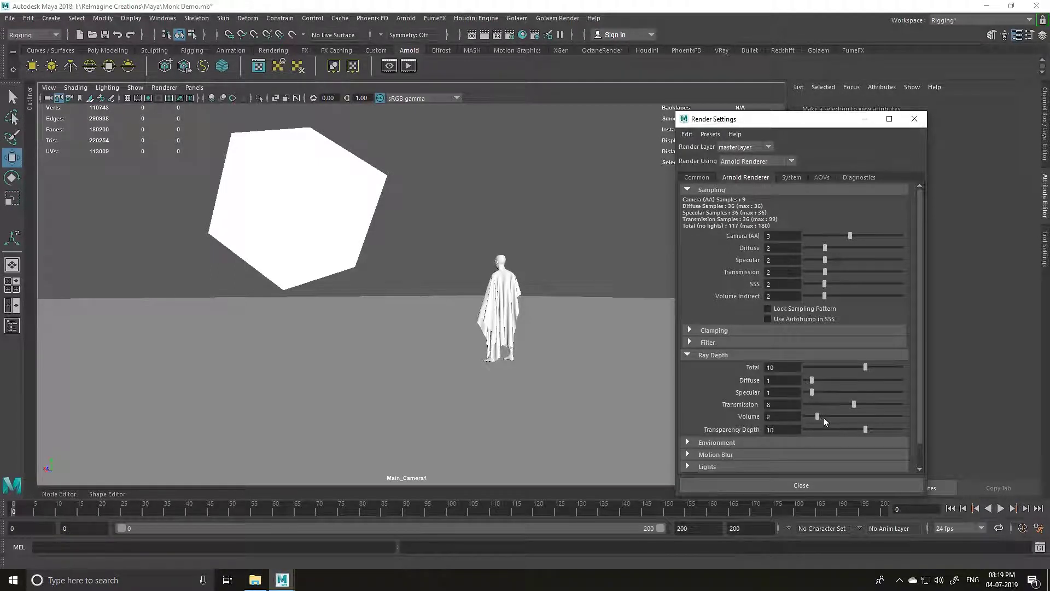
click(696, 178)
click(914, 118)
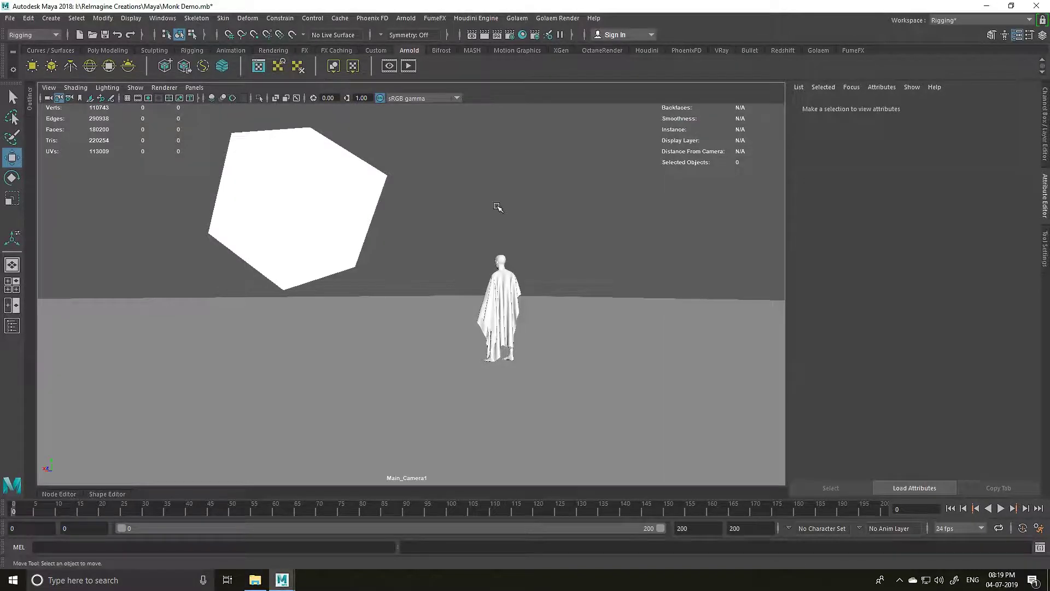